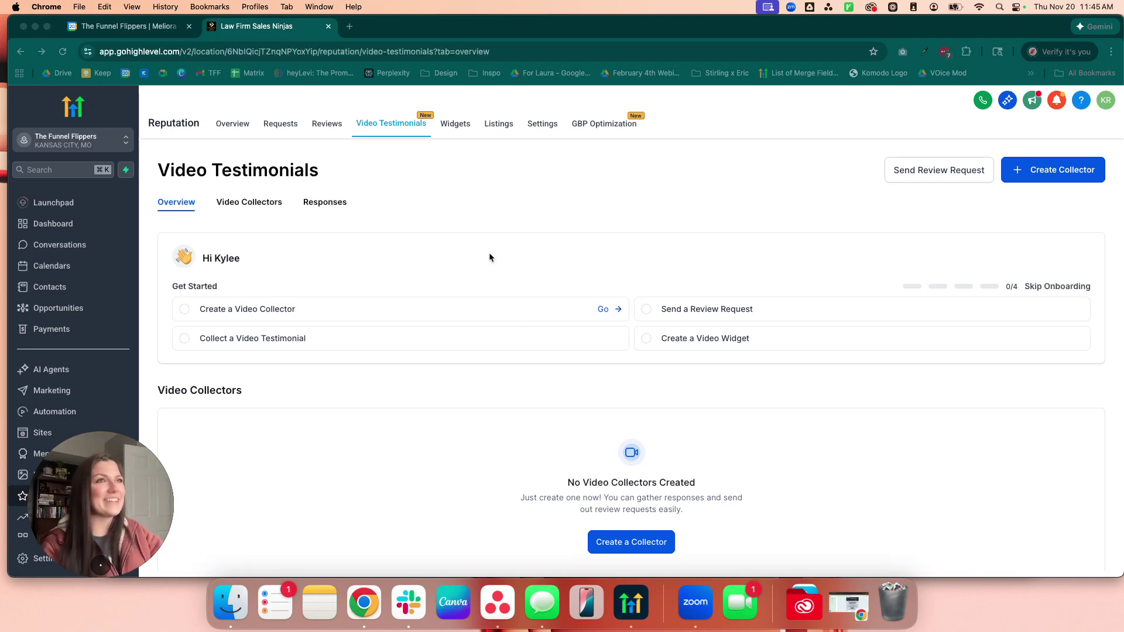
pyautogui.moveTo(105, 484); pyautogui.dragTo(90, 524)
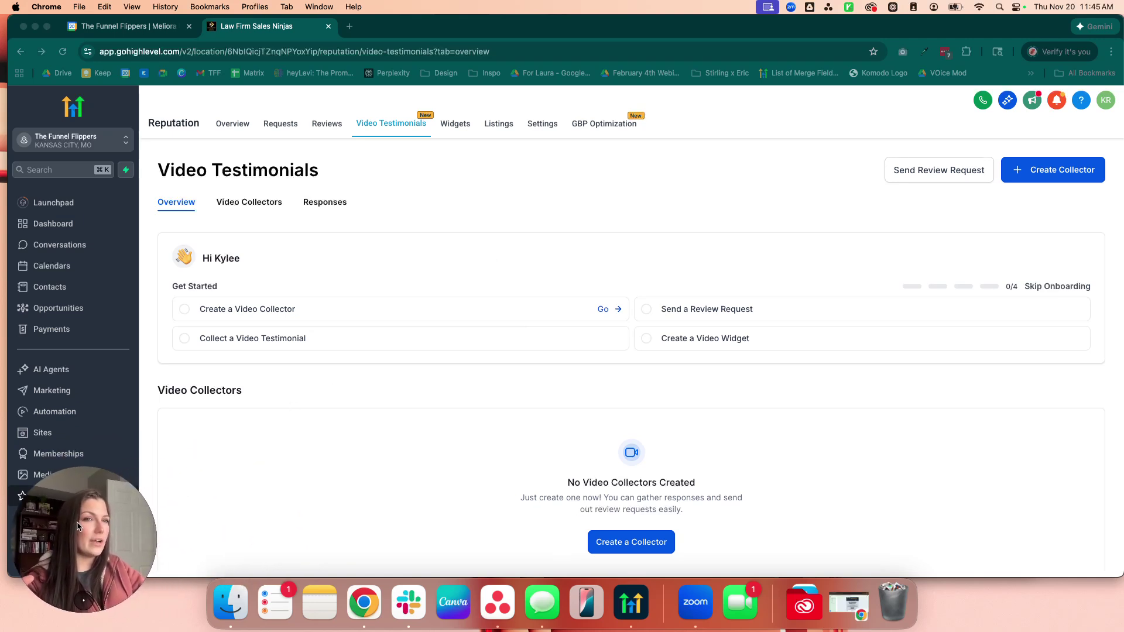
pyautogui.click(332, 485)
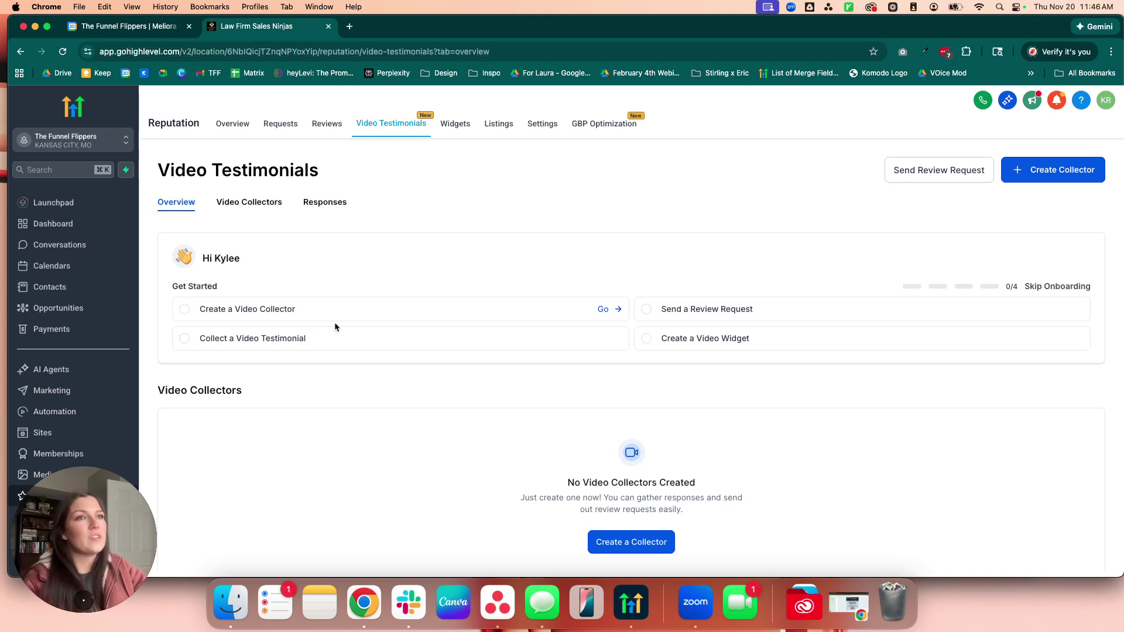
# Step: Start creating a video collector and set the welcome page preview to the desktop view
pyautogui.click(622, 309)
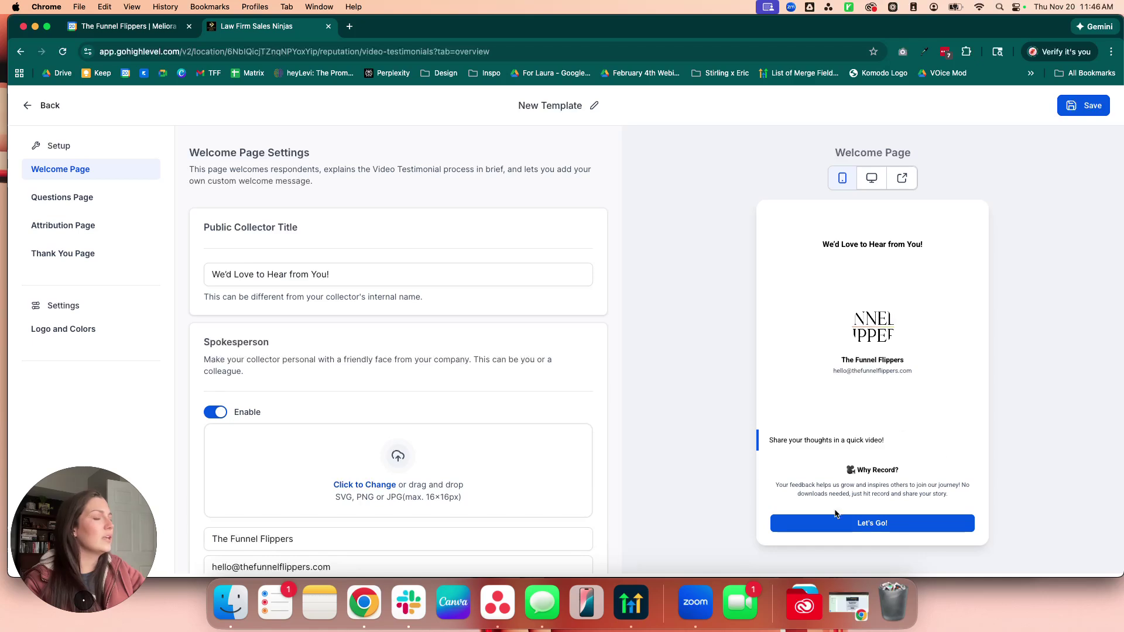
pyautogui.click(872, 178)
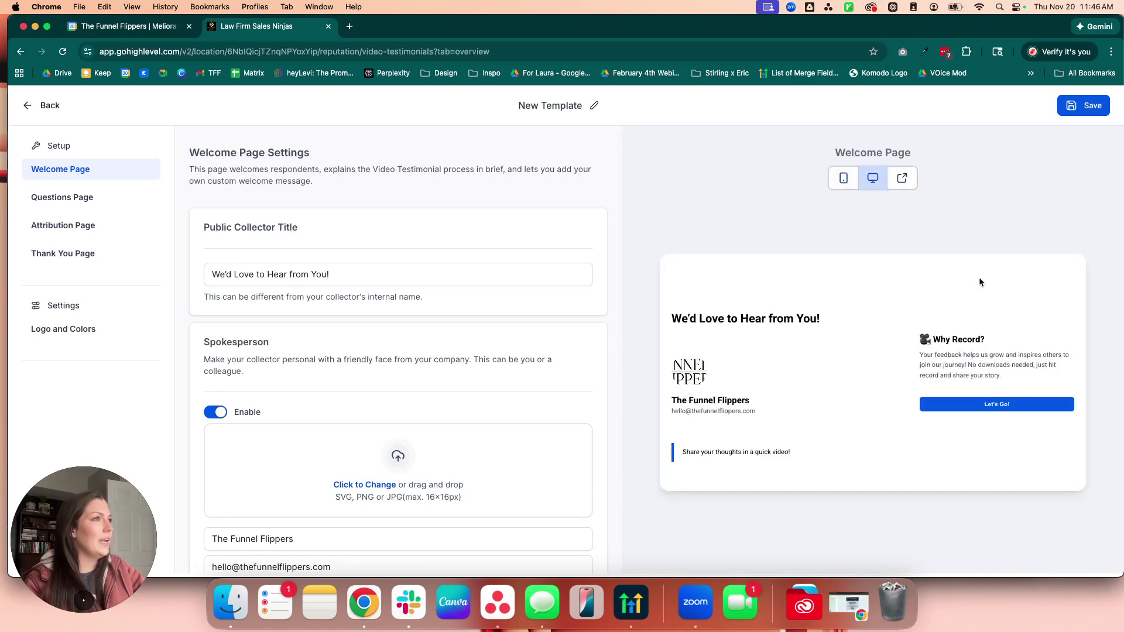
pyautogui.click(842, 178)
pyautogui.click(872, 178)
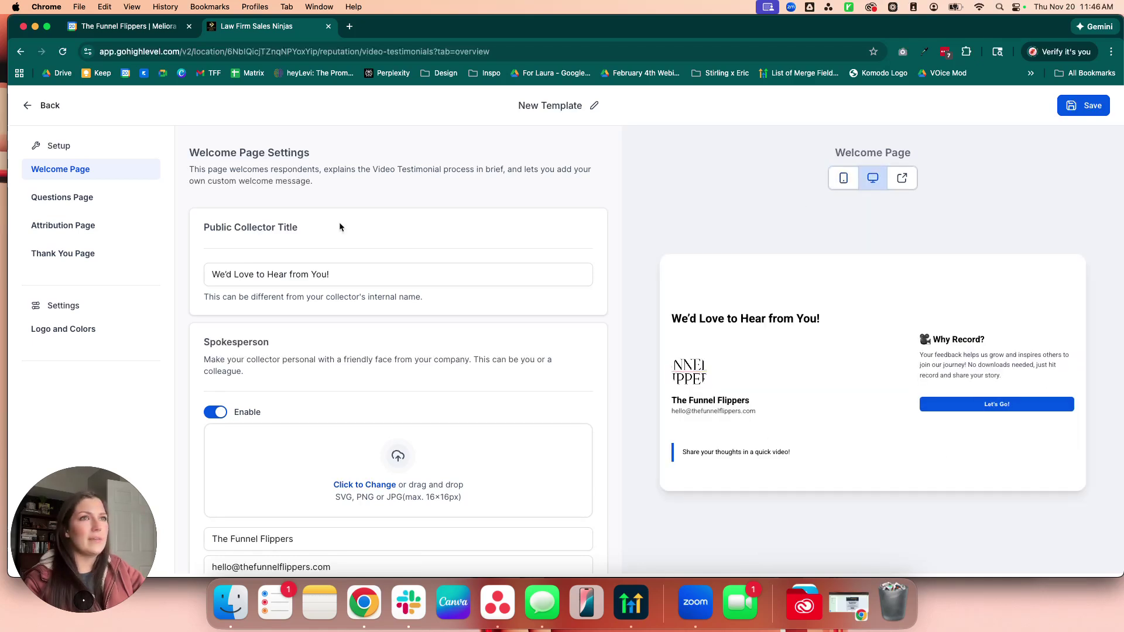
# Step: Review the public collector title and spokesperson settings, turning the spokesperson off and back on
pyautogui.click(347, 270)
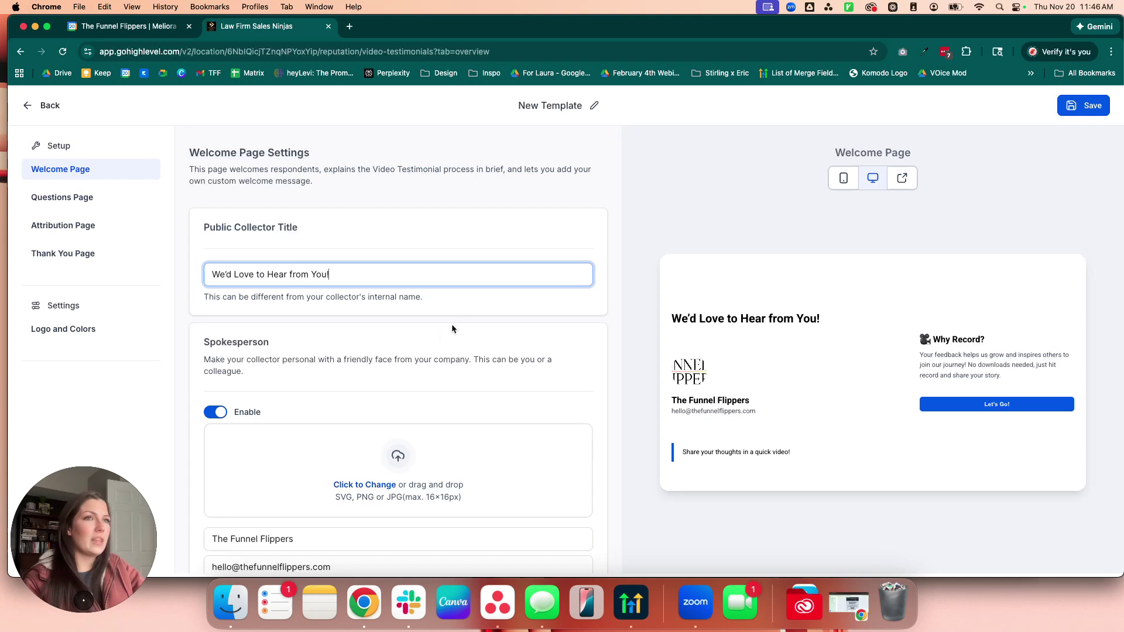
pyautogui.scroll(-2, 456, 323)
pyautogui.moveTo(204, 259); pyautogui.dragTo(270, 272)
pyautogui.click(270, 273)
pyautogui.scroll(-1, 270, 272)
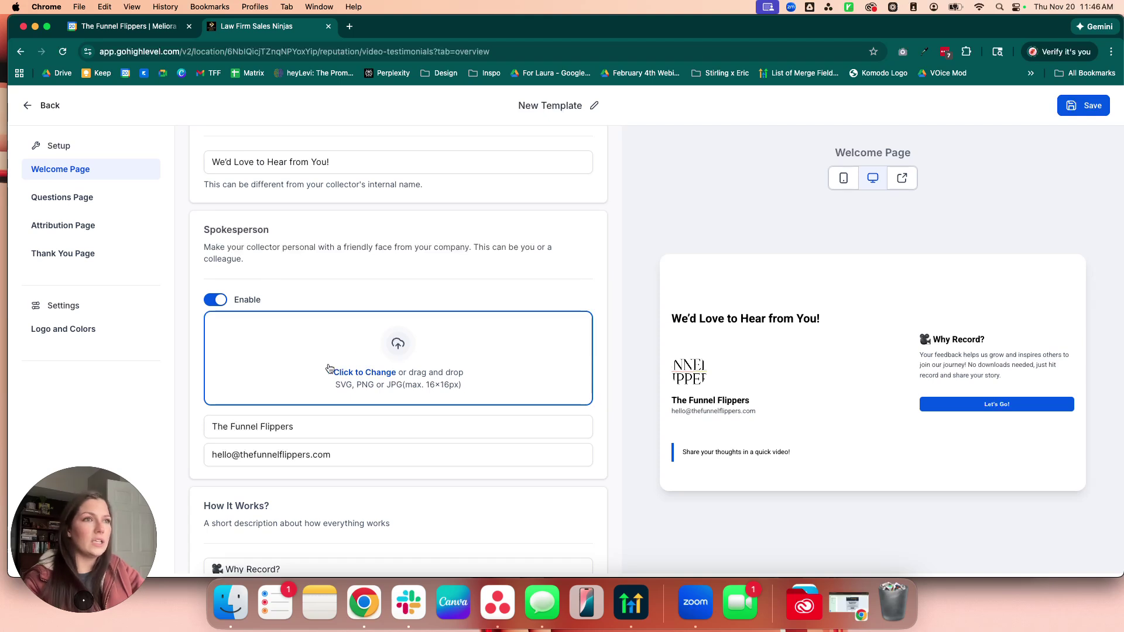
pyautogui.click(218, 303)
pyautogui.click(217, 303)
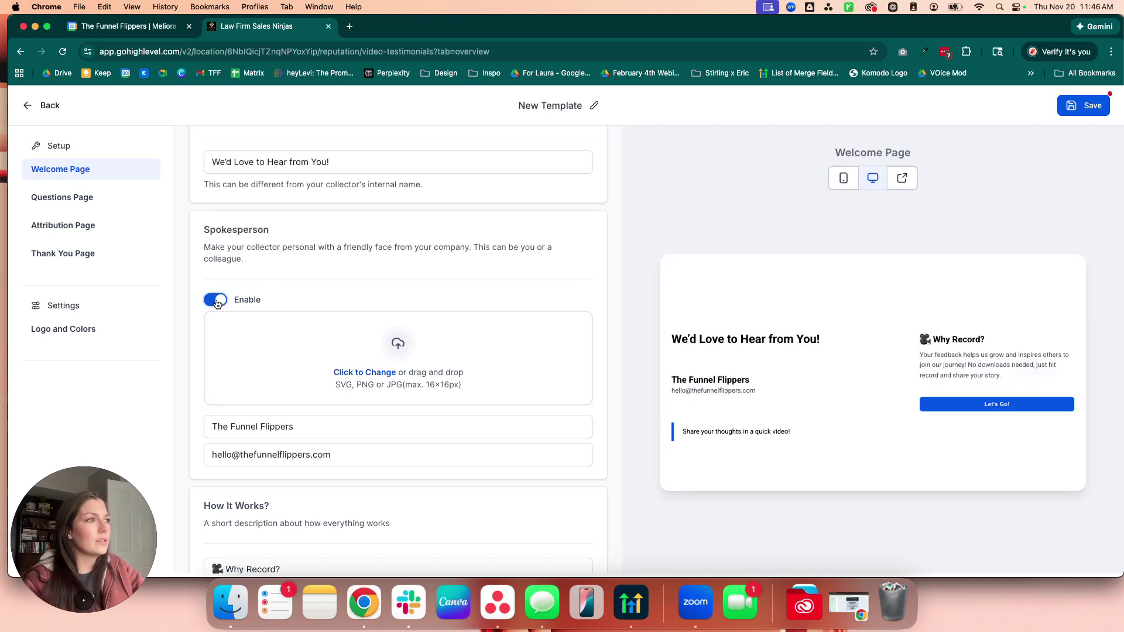
# Step: Start changing the spokesperson image and browse to the TFF Files folder inside Documents
pyautogui.click(364, 373)
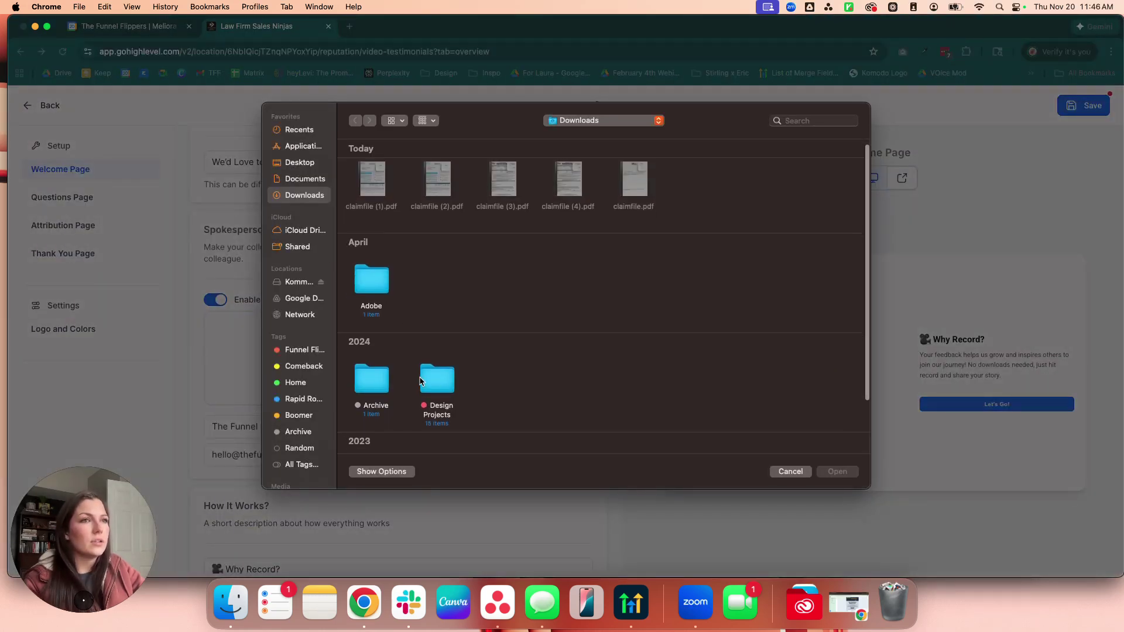
pyautogui.scroll(-1, 345, 293)
pyautogui.click(303, 350)
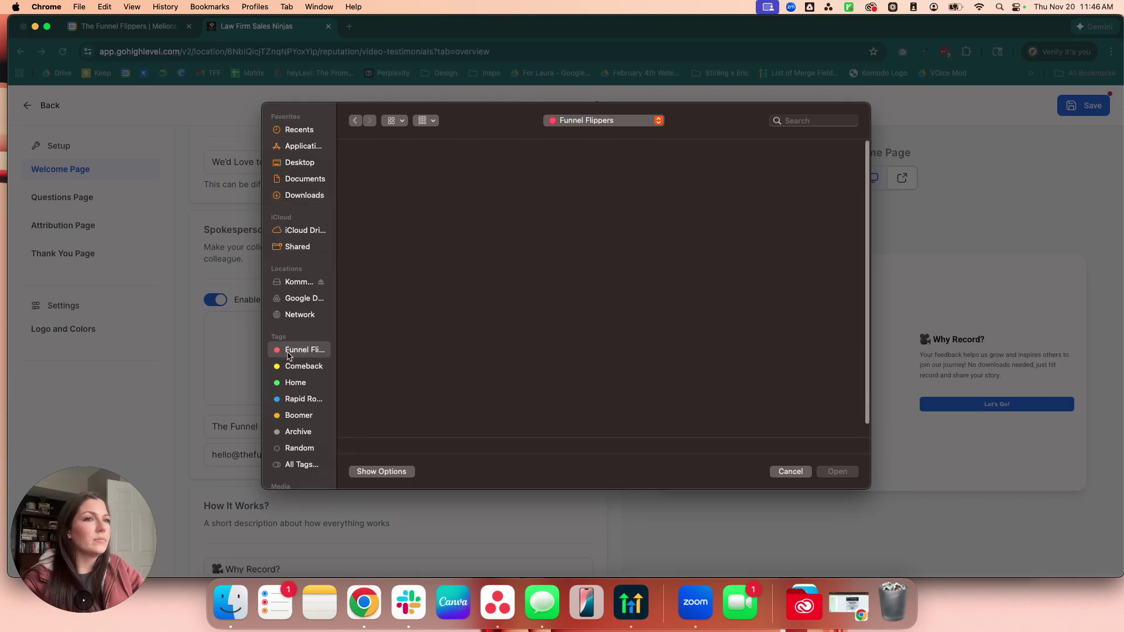
pyautogui.click(305, 384)
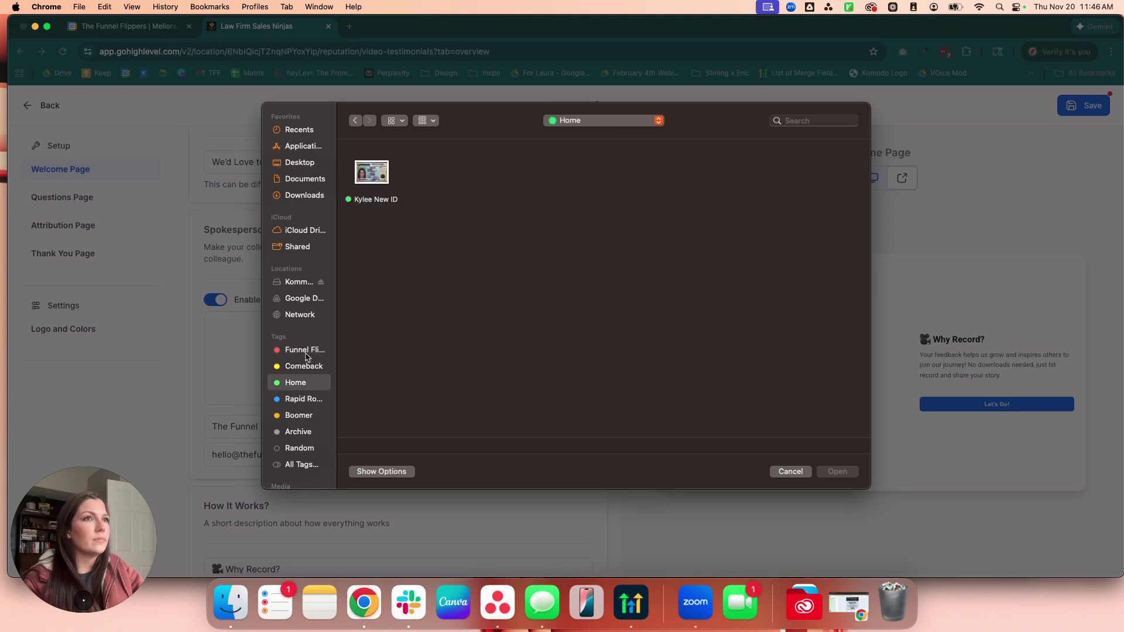
pyautogui.click(306, 353)
pyautogui.click(305, 179)
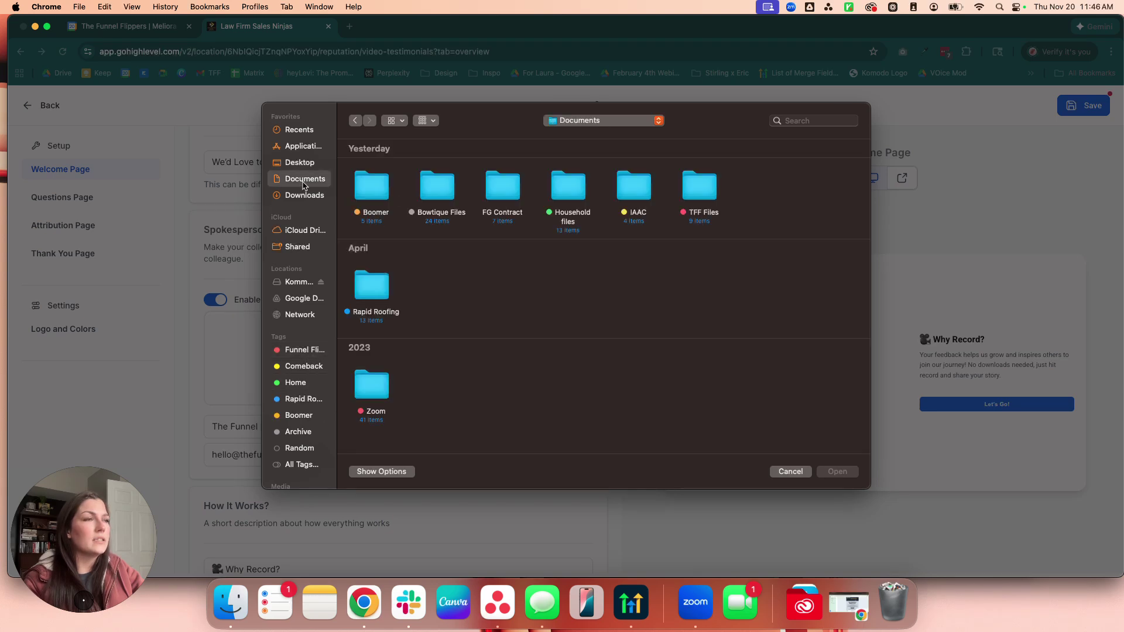
pyautogui.doubleClick(681, 187)
# Step: Upload the photo ending in 0f64.jpg from the General Photos folder as the spokesperson image
pyautogui.scroll(-3, 594, 231)
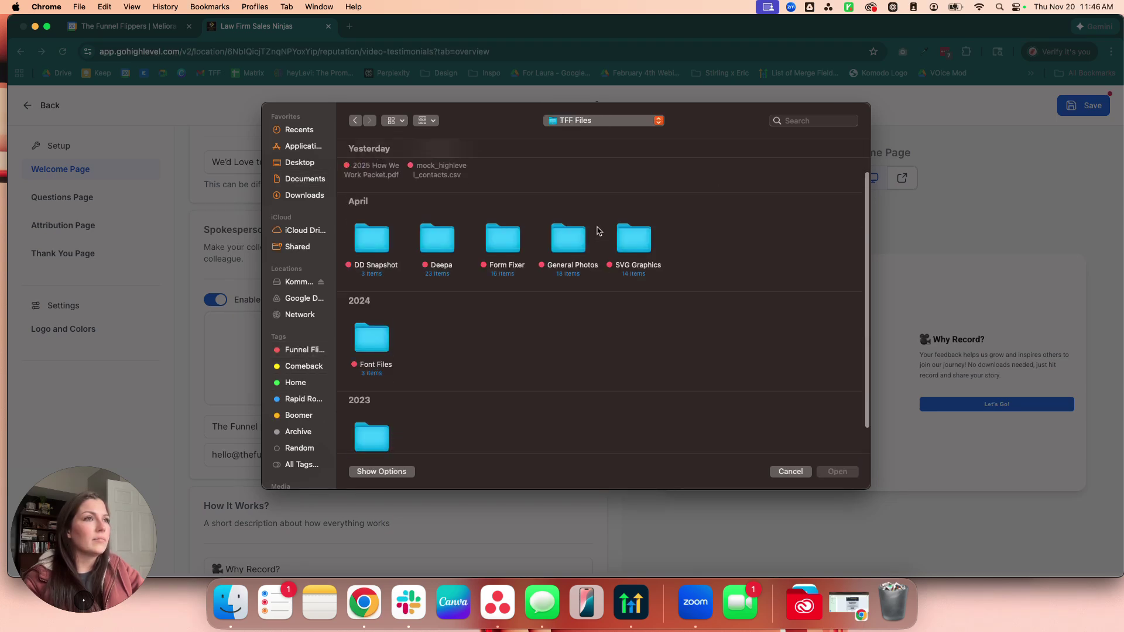
pyautogui.scroll(-2, 609, 293)
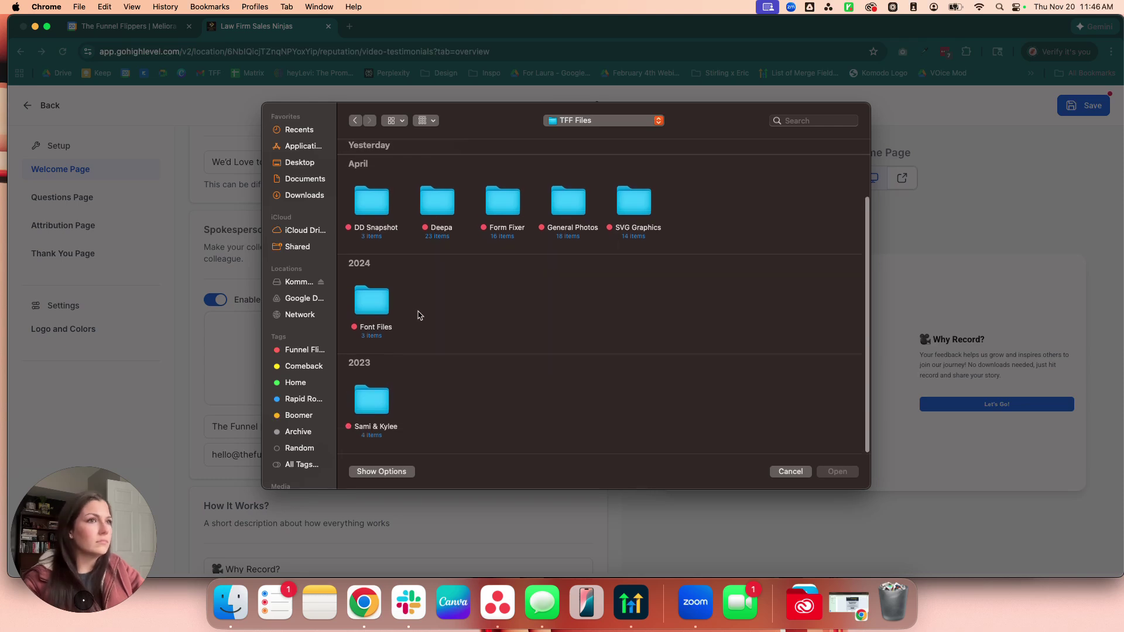
pyautogui.doubleClick(380, 416)
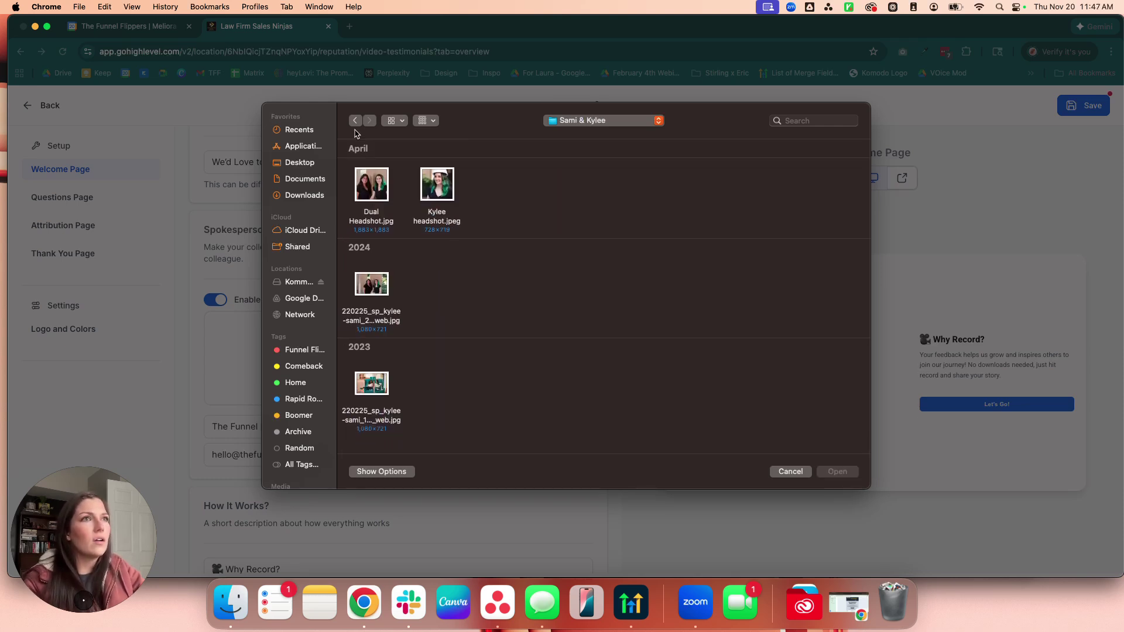
pyautogui.press('super+bracketleft')
pyautogui.doubleClick(583, 289)
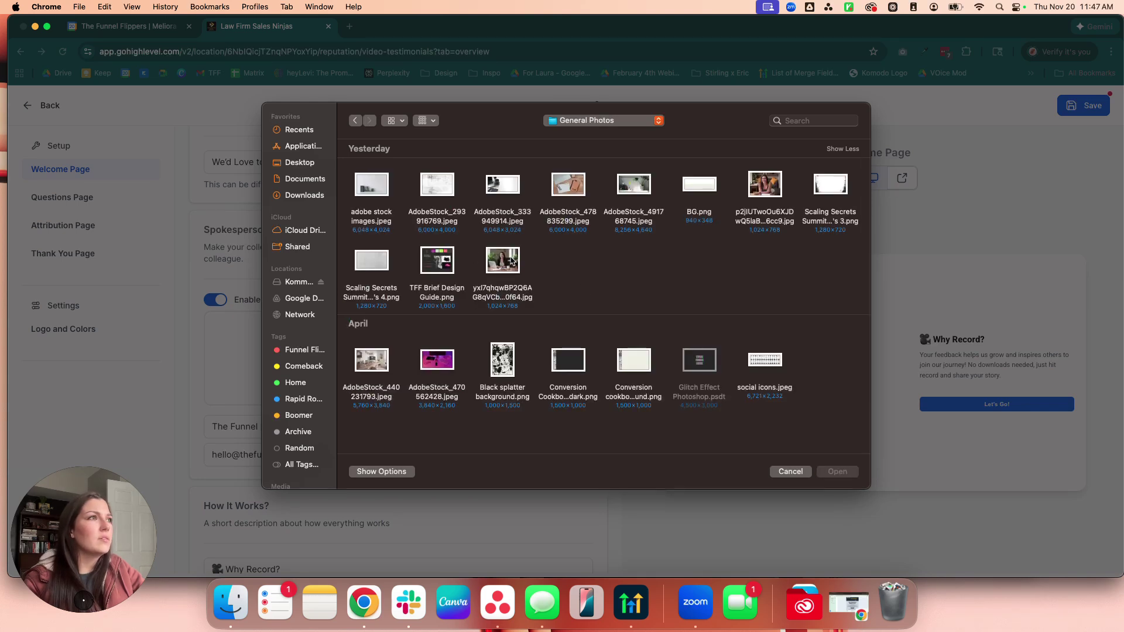
pyautogui.doubleClick(503, 261)
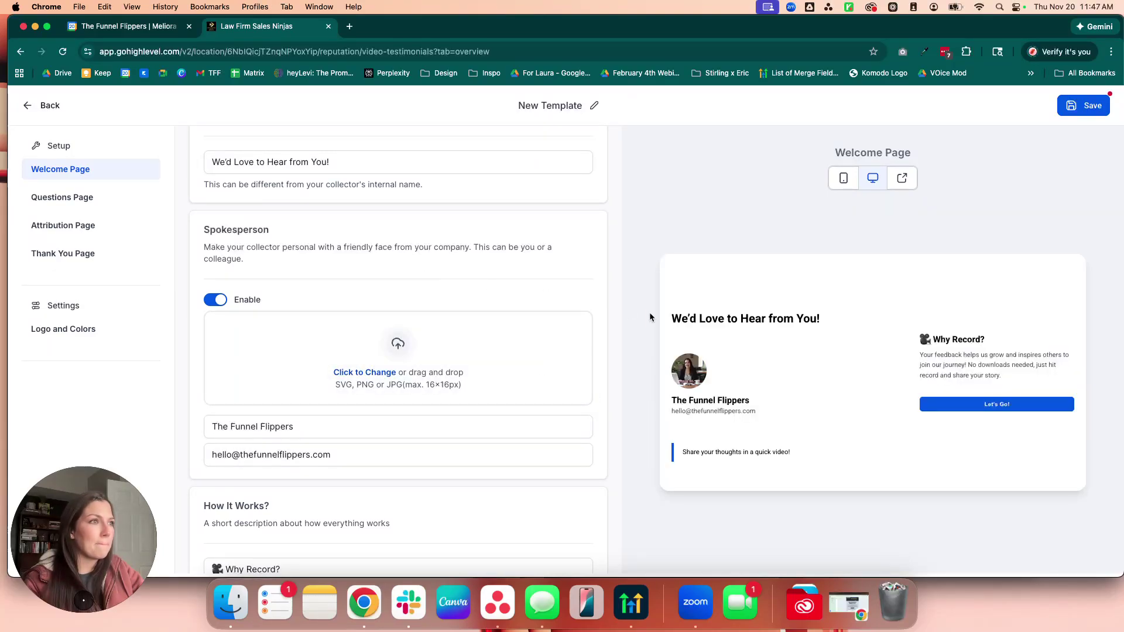
# Step: Review the "Why Record?" heading and description under How It Works and the Welcome Message text
pyautogui.scroll(-5, 473, 308)
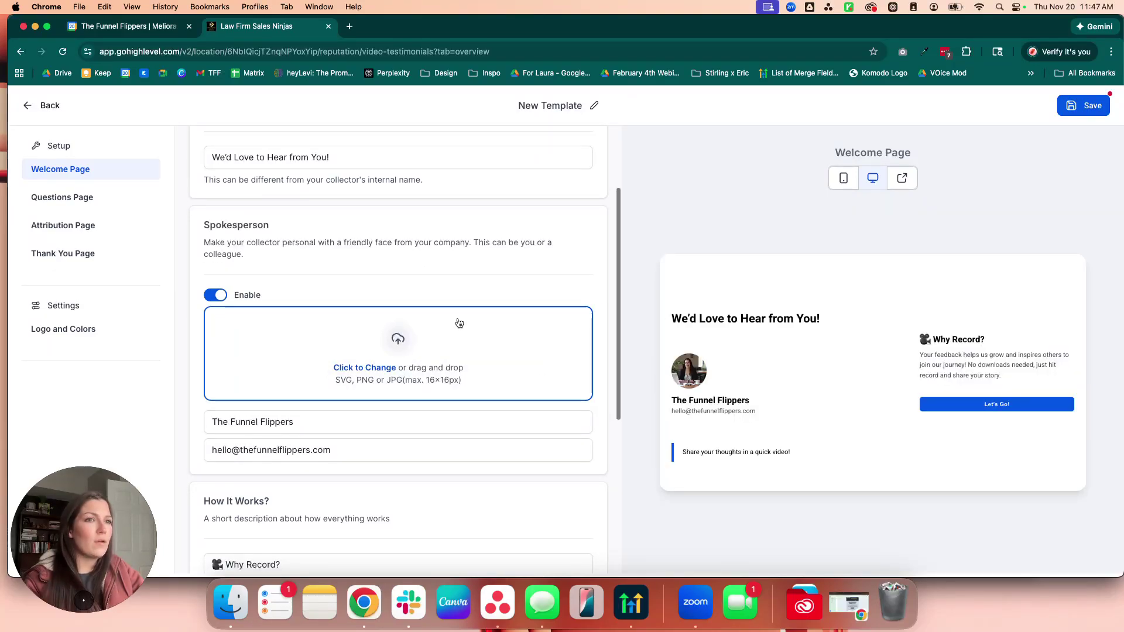
pyautogui.scroll(-1, 451, 338)
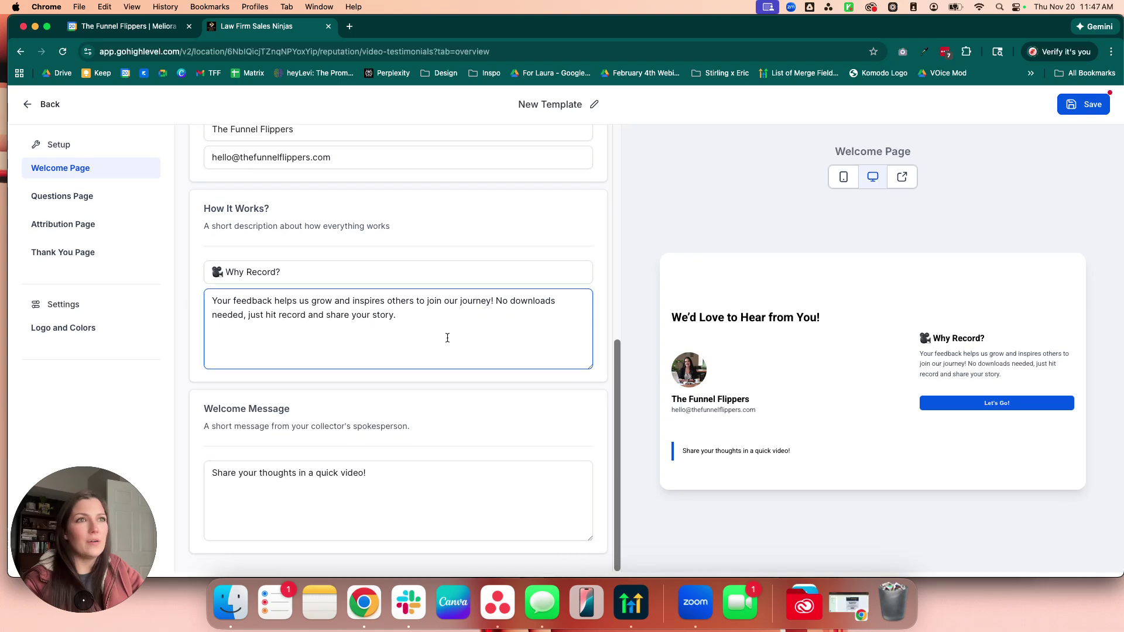
pyautogui.moveTo(209, 214); pyautogui.dragTo(372, 228)
pyautogui.click(365, 258)
pyautogui.click(296, 278)
pyautogui.click(391, 324)
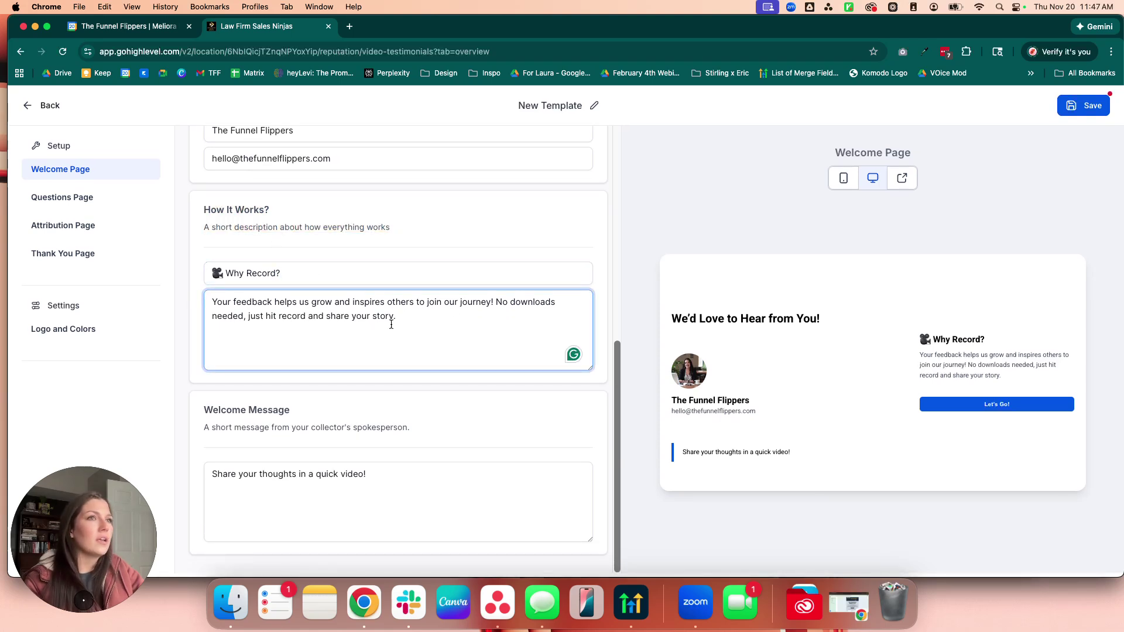
pyautogui.tripleClick(385, 309)
pyautogui.click(428, 314)
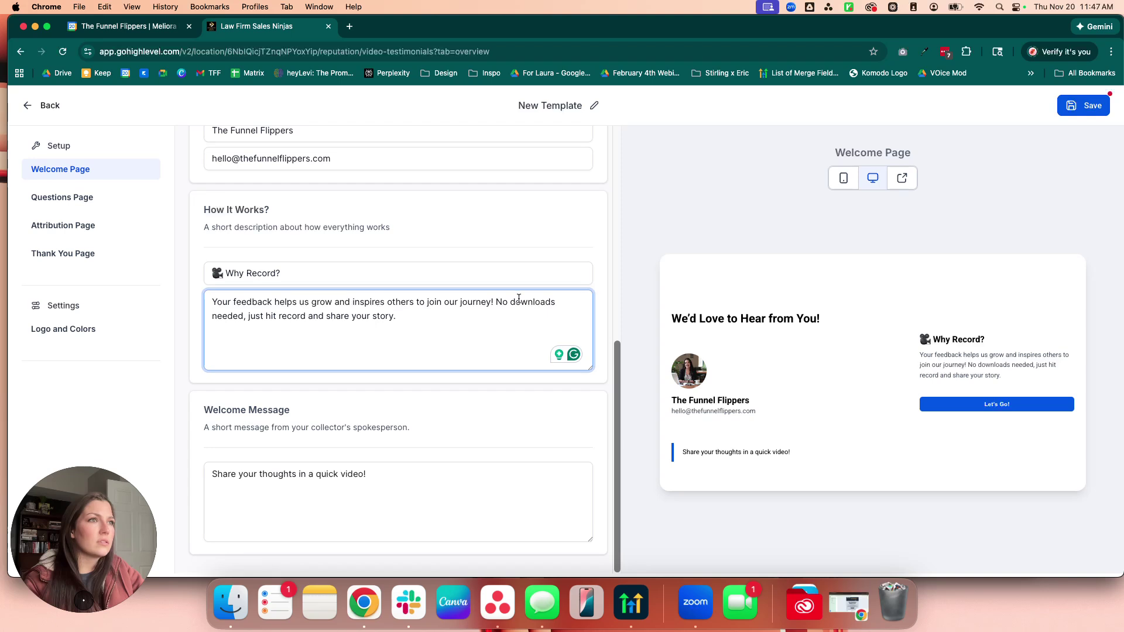
pyautogui.moveTo(504, 305); pyautogui.dragTo(446, 317)
pyautogui.click(448, 321)
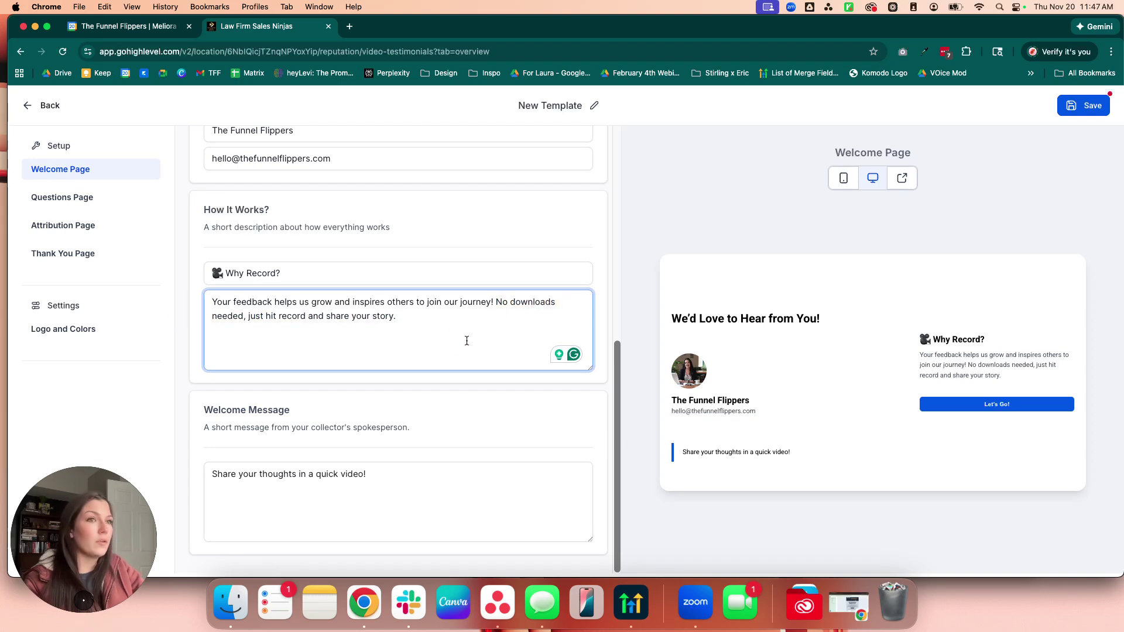
pyautogui.click(392, 525)
pyautogui.scroll(-1, 450, 530)
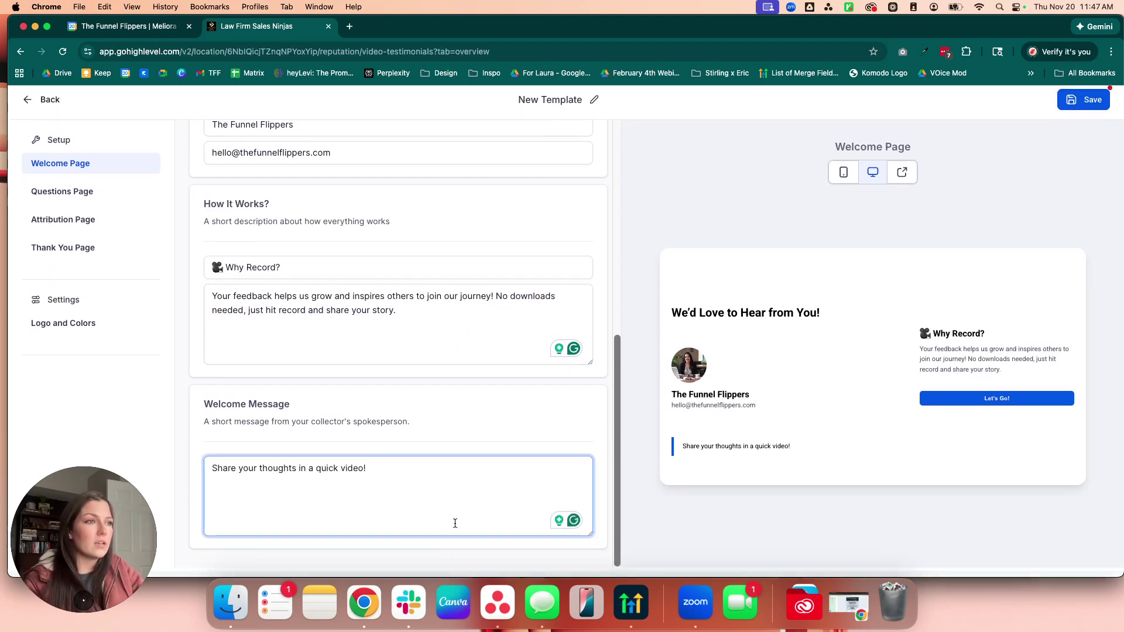
pyautogui.scroll(10, 451, 526)
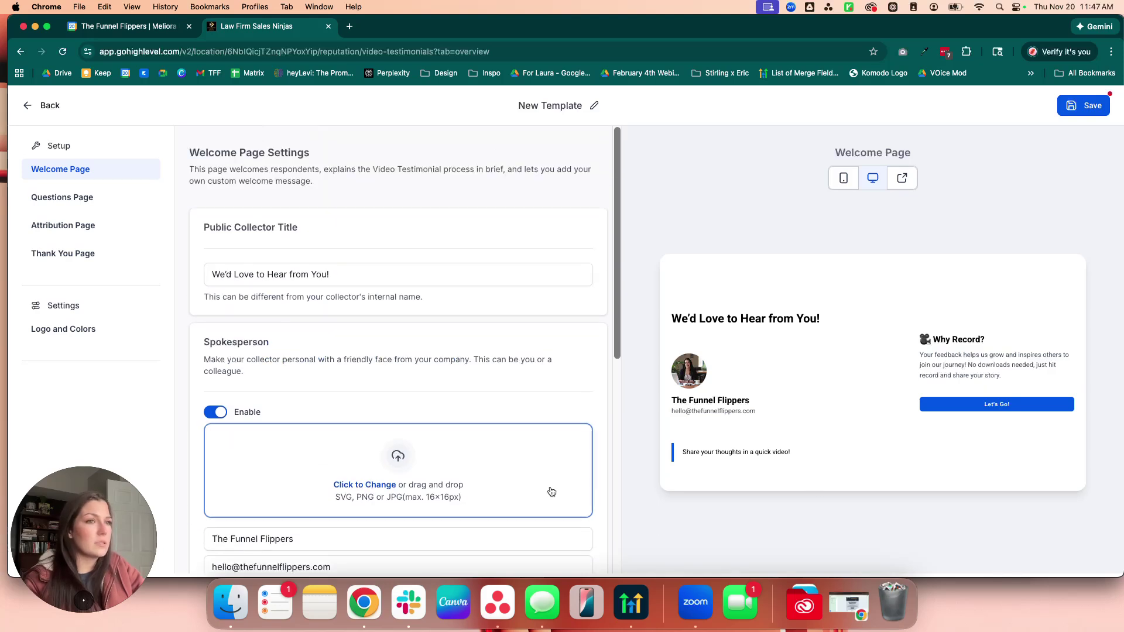
pyautogui.scroll(-10, 539, 489)
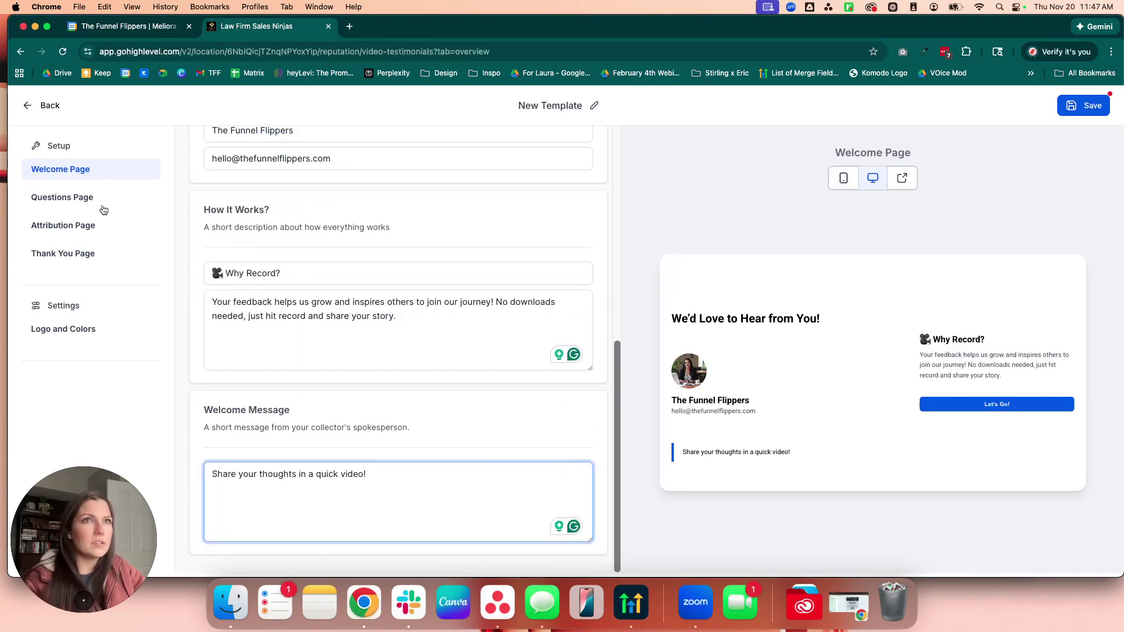
# Step: Open the Questions Page settings and examine the wording of the first and second questions
pyautogui.click(85, 201)
pyautogui.click(345, 237)
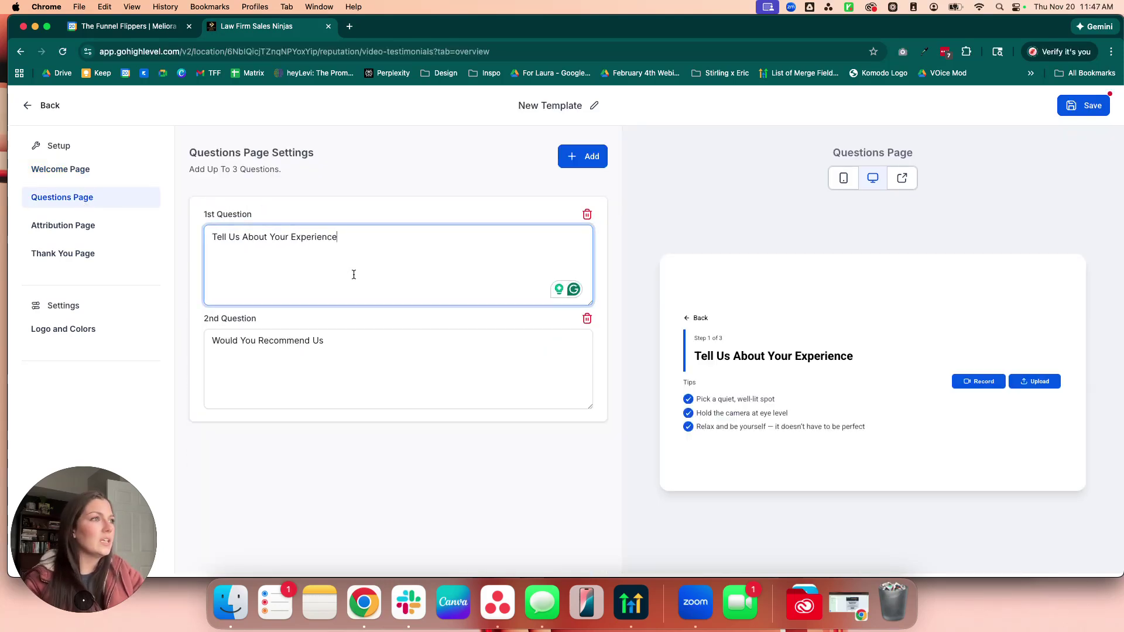
pyautogui.tripleClick(363, 237)
pyautogui.click(462, 276)
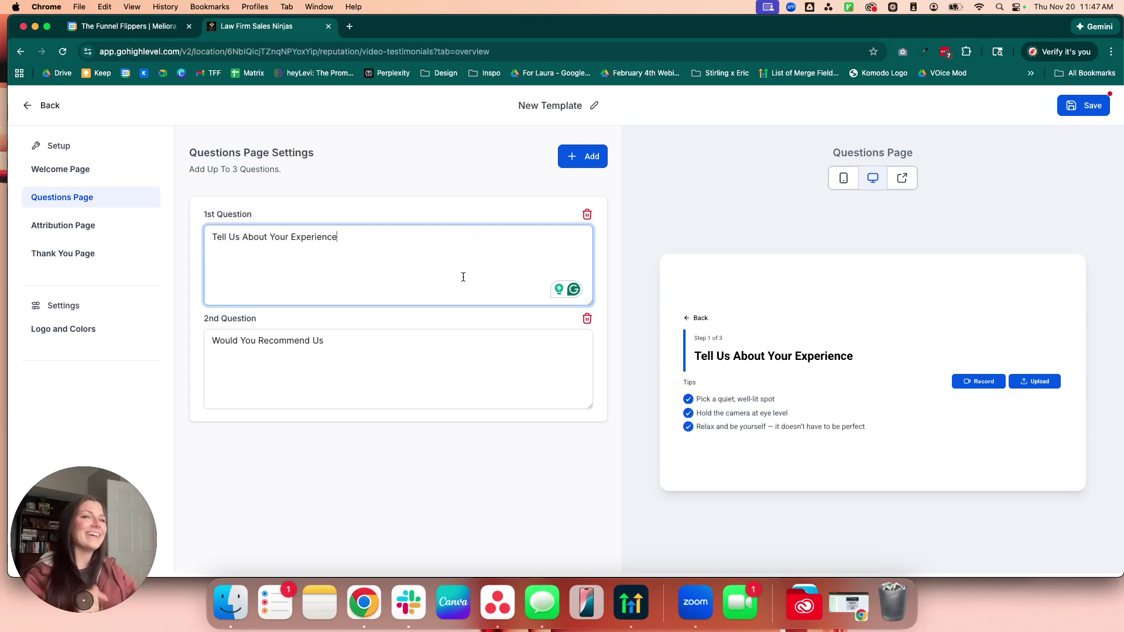
pyautogui.click(345, 340)
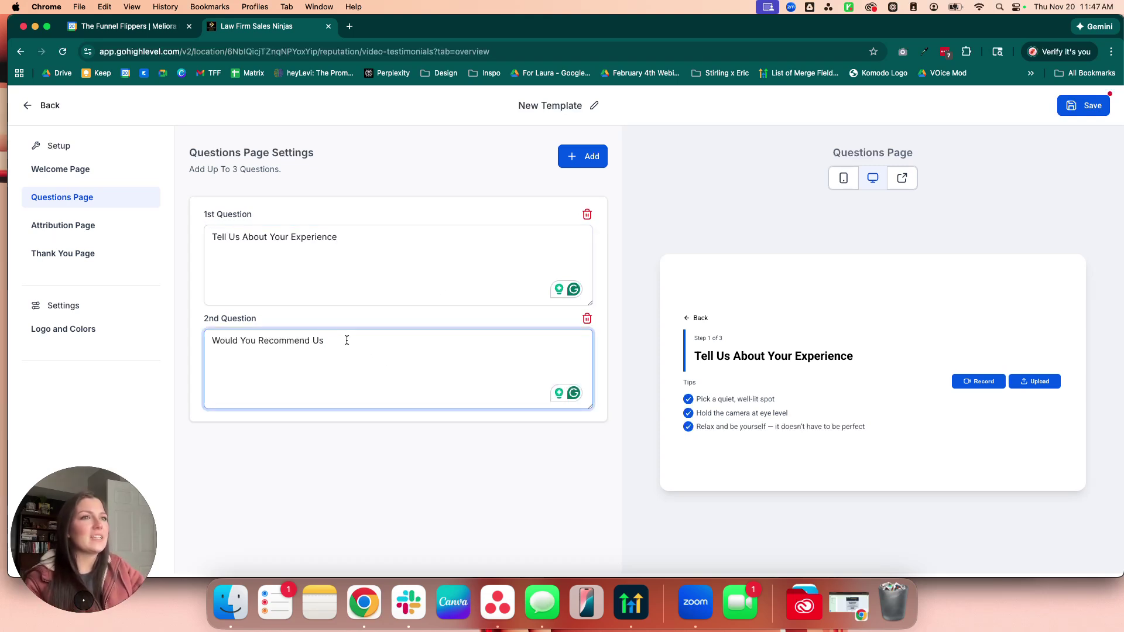
pyautogui.tripleClick(347, 340)
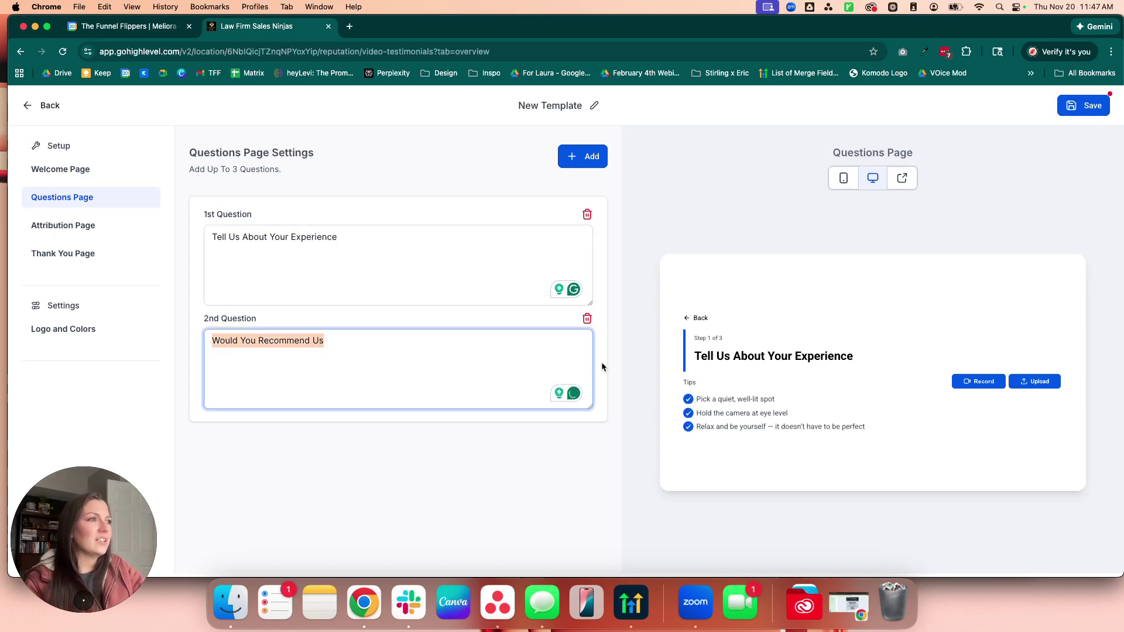
pyautogui.click(506, 353)
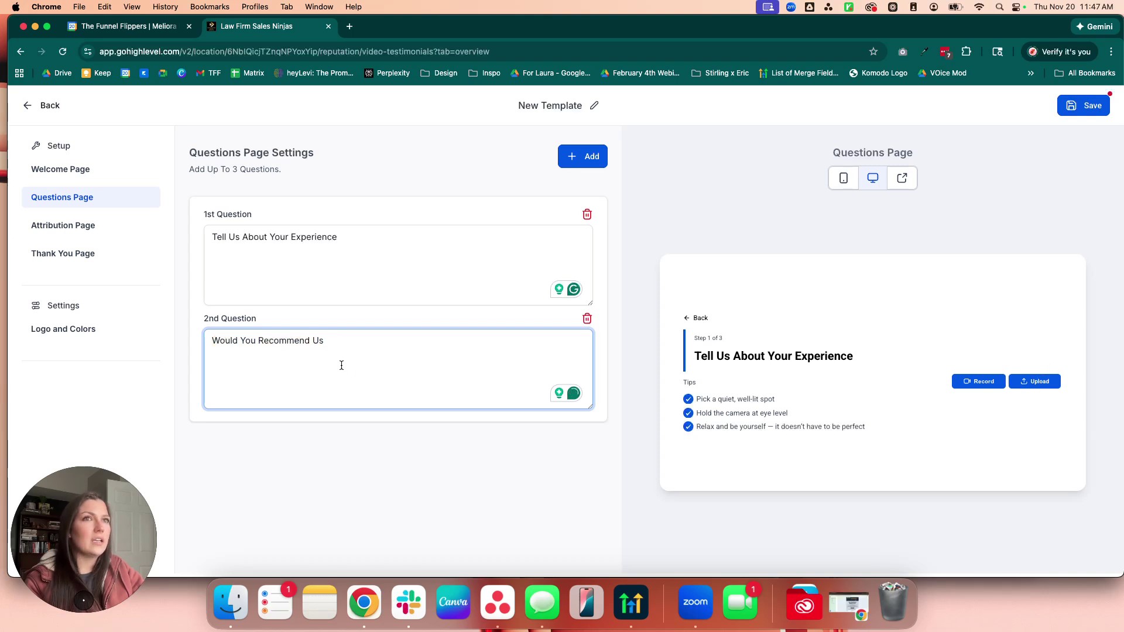
pyautogui.tripleClick(318, 341)
pyautogui.click(456, 381)
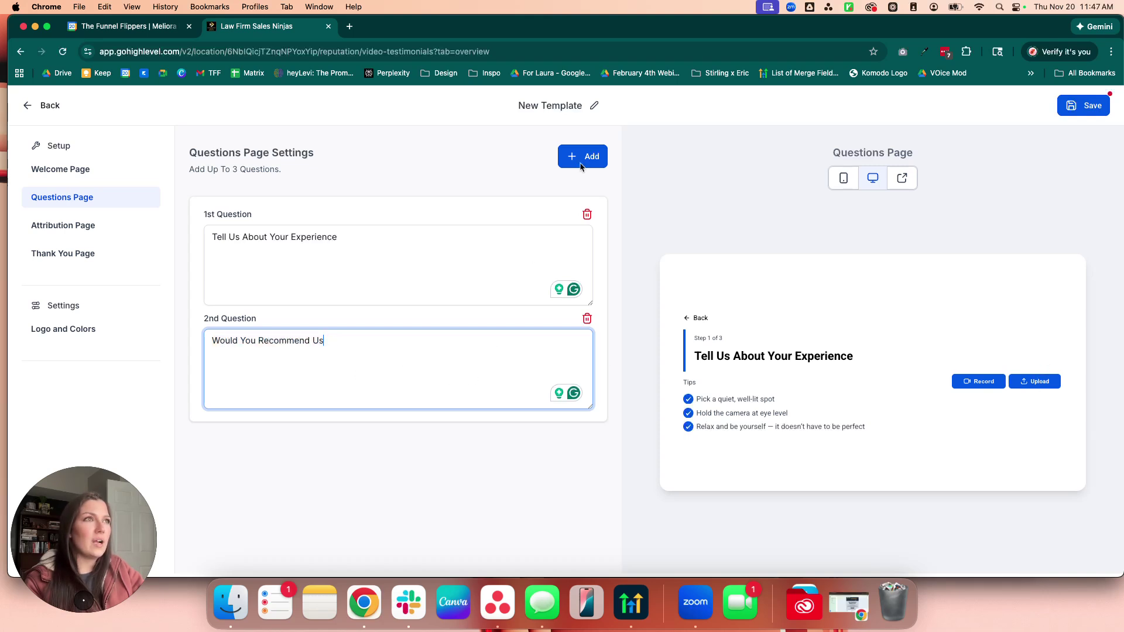
pyautogui.click(579, 182)
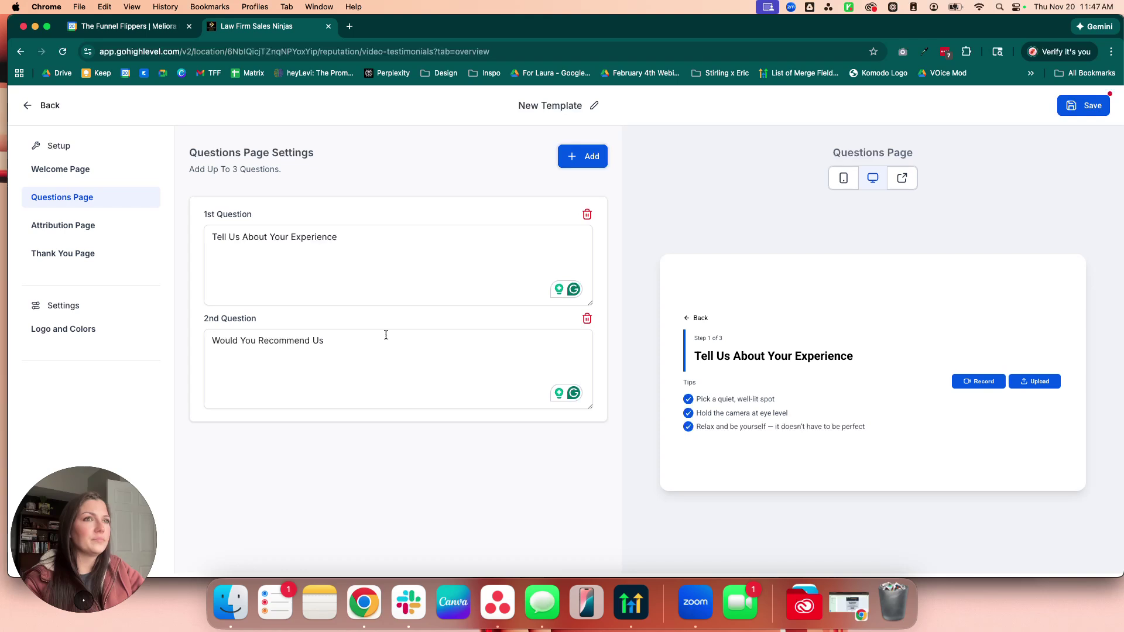
# Step: Add a third question reading "What was your favorite part about working with us?"
pyautogui.click(582, 156)
pyautogui.click(498, 241)
pyautogui.click(349, 449)
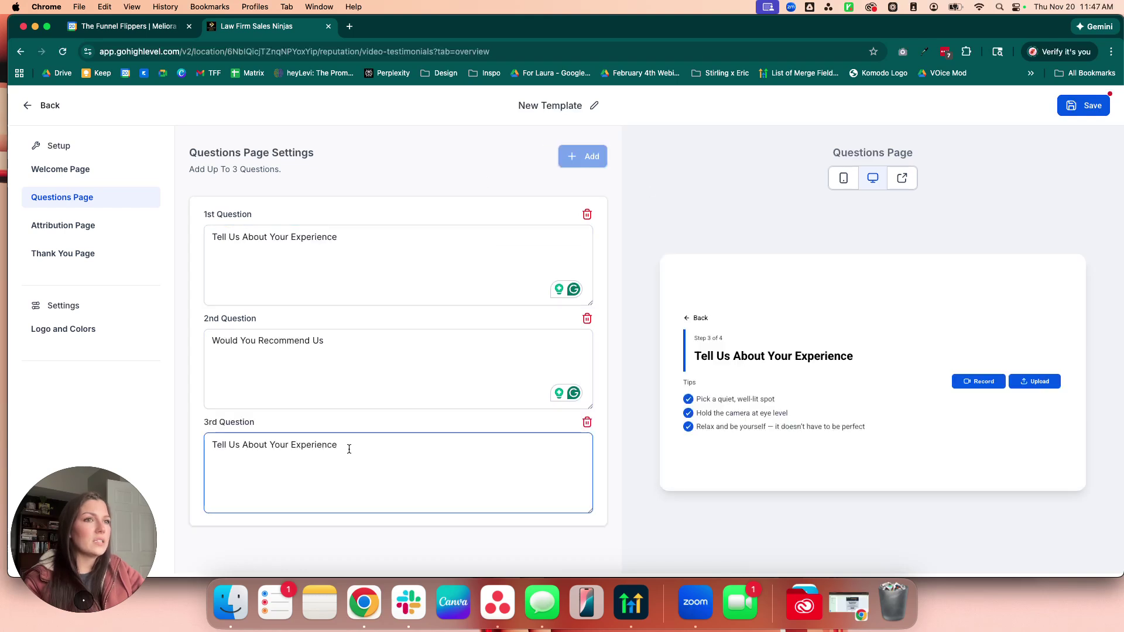
pyautogui.moveTo(349, 449); pyautogui.dragTo(193, 446)
pyautogui.press('BackSpace')
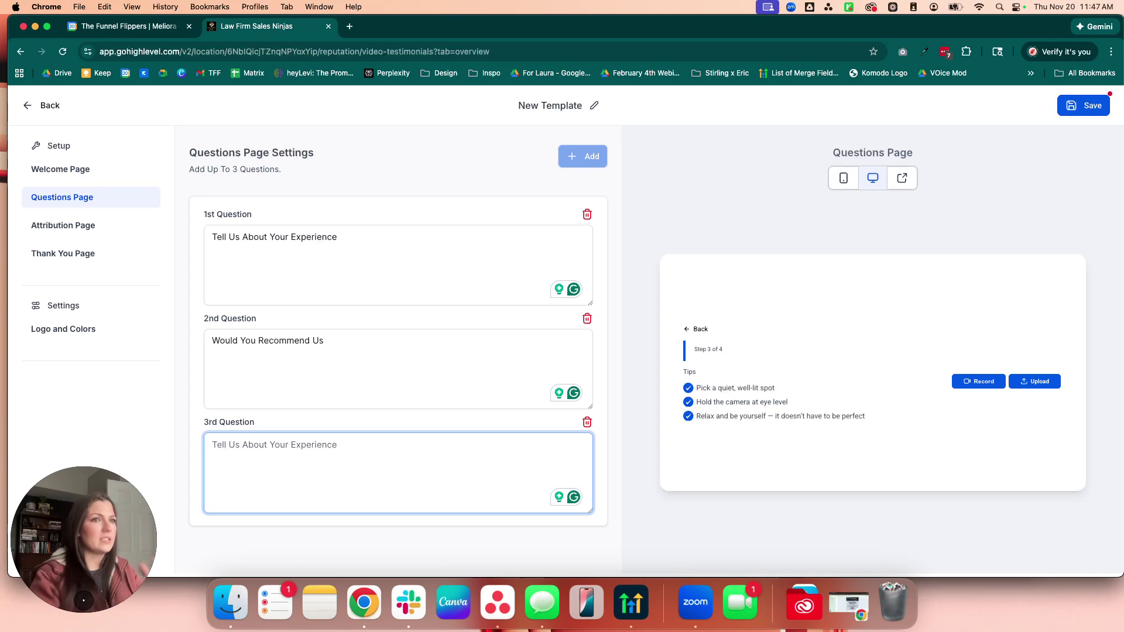
pyautogui.write('What was your fa')
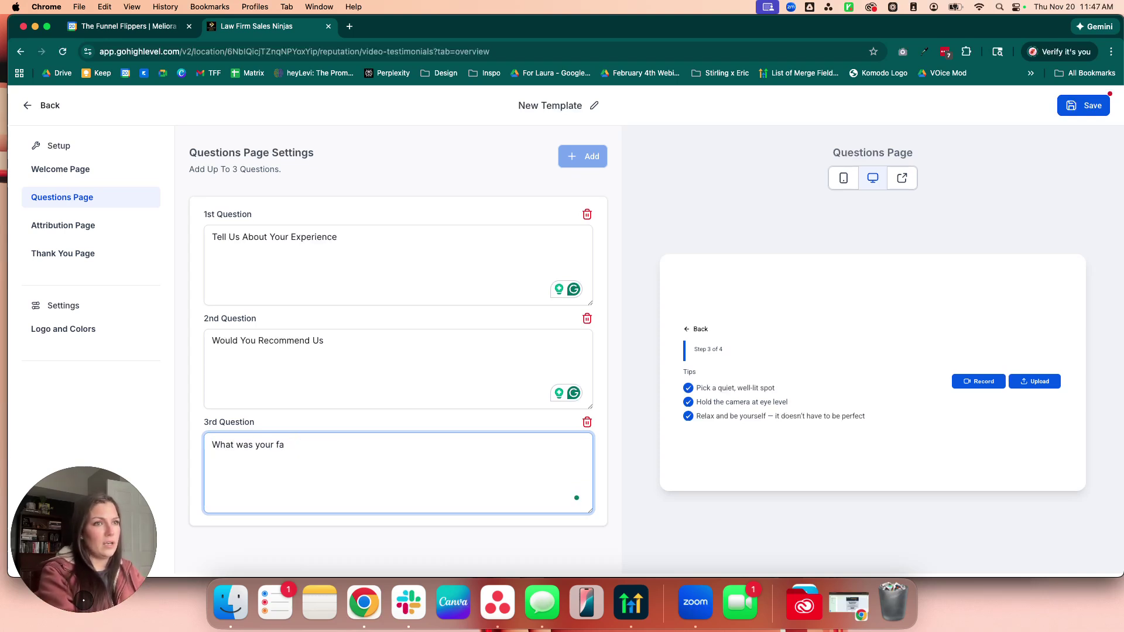
pyautogui.write('vorite part about working with us?')
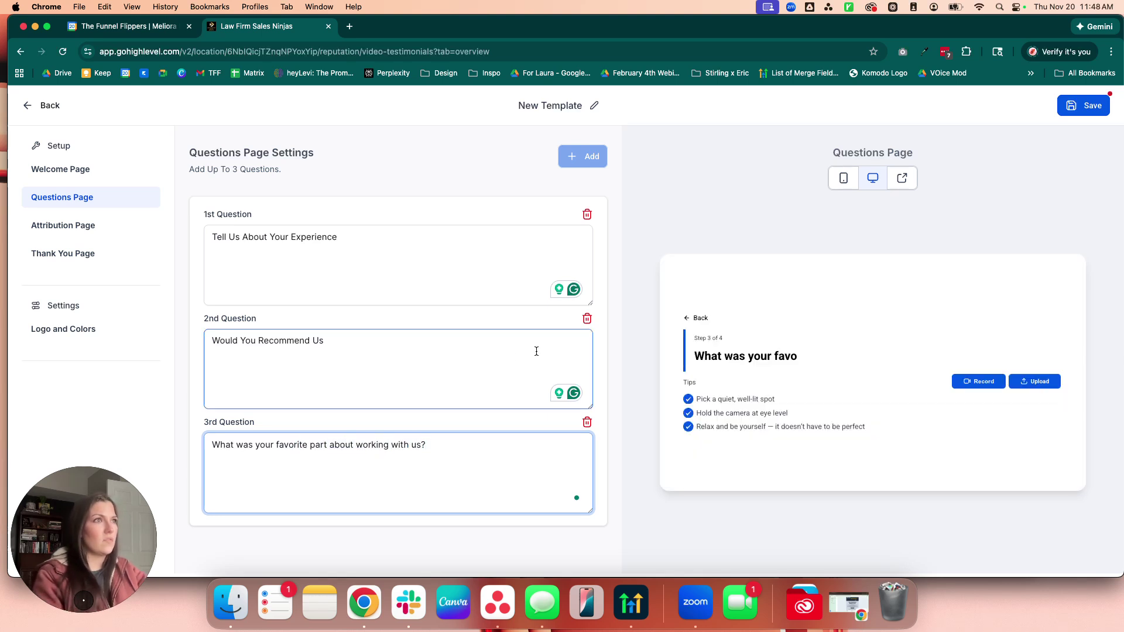
pyautogui.click(714, 198)
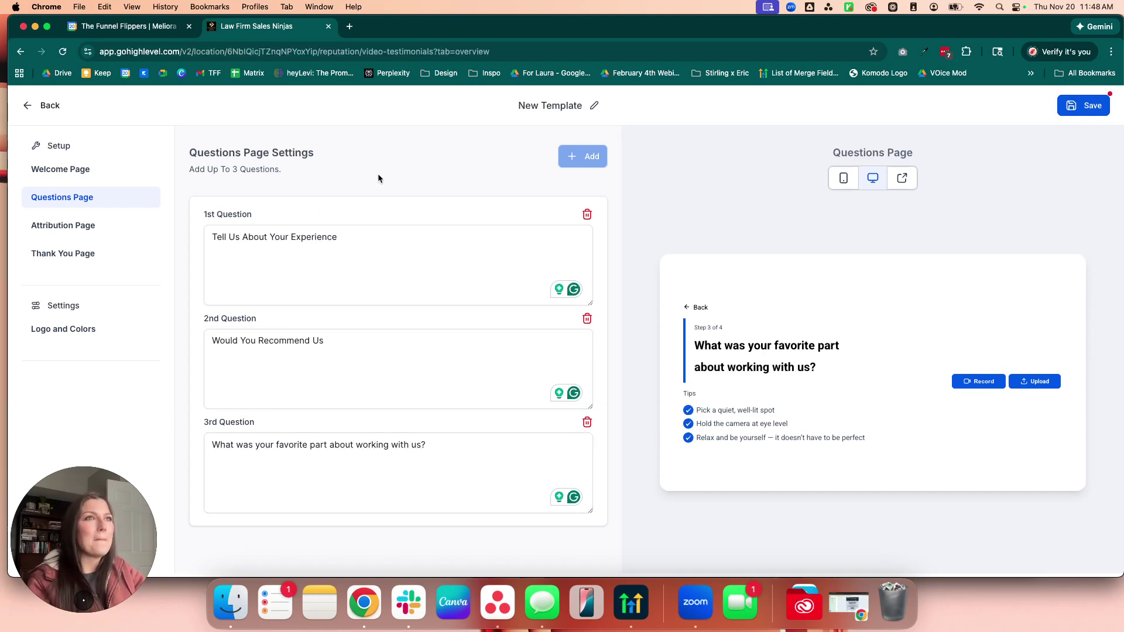
# Step: Review the headline and message settings of the Attribution Page and the Thank You Page
pyautogui.click(86, 234)
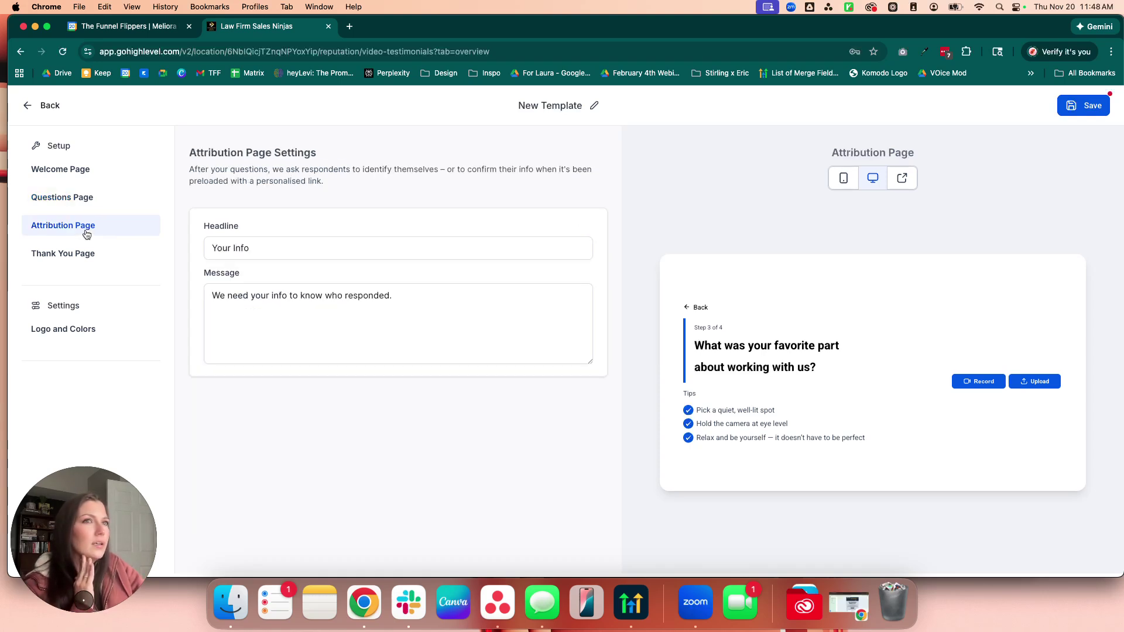
pyautogui.click(403, 322)
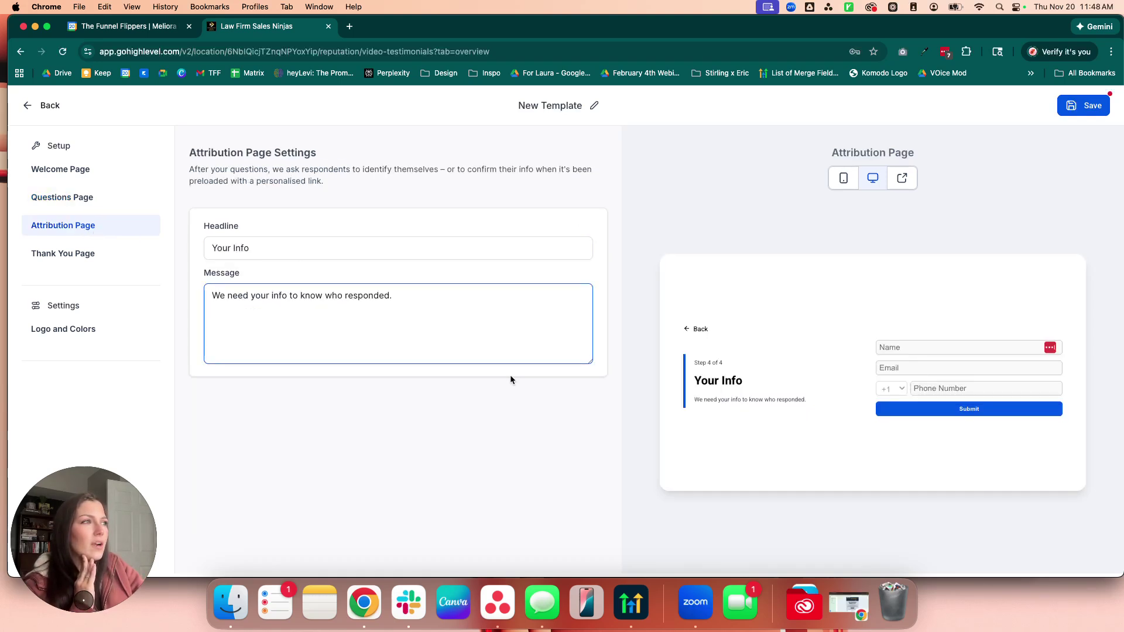
pyautogui.tripleClick(248, 302)
pyautogui.click(381, 409)
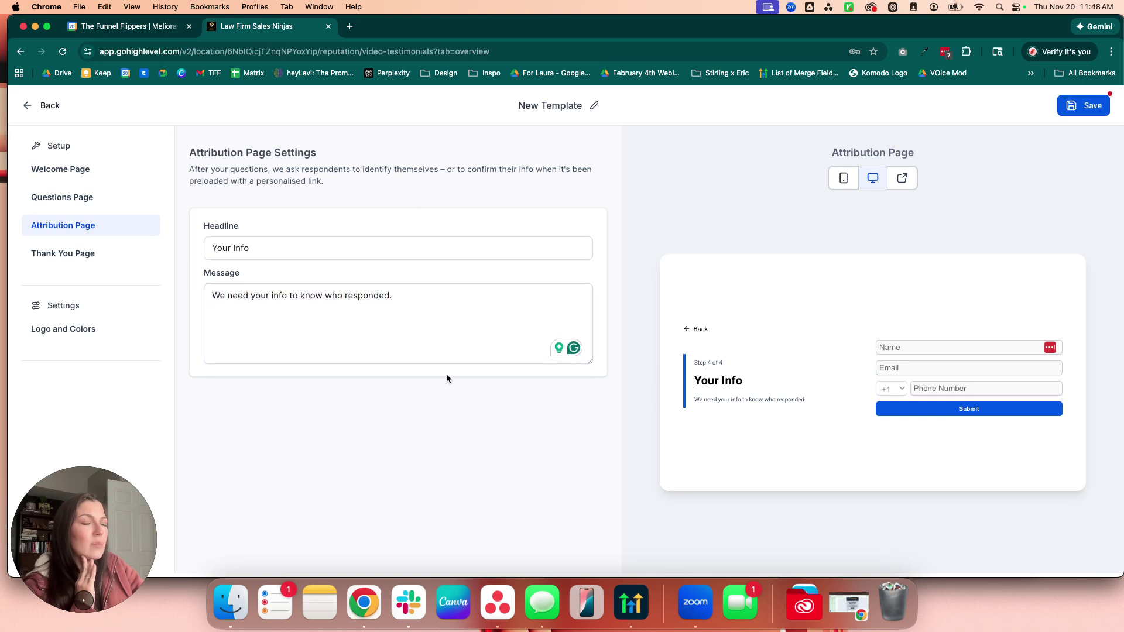
pyautogui.click(88, 263)
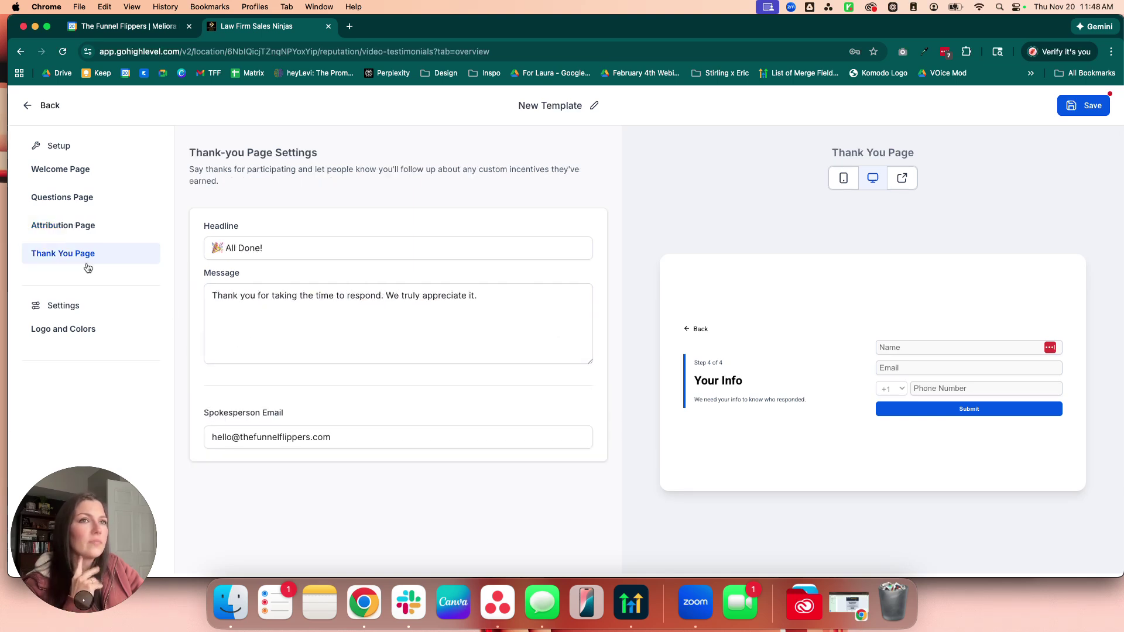
pyautogui.doubleClick(375, 299)
pyautogui.click(371, 319)
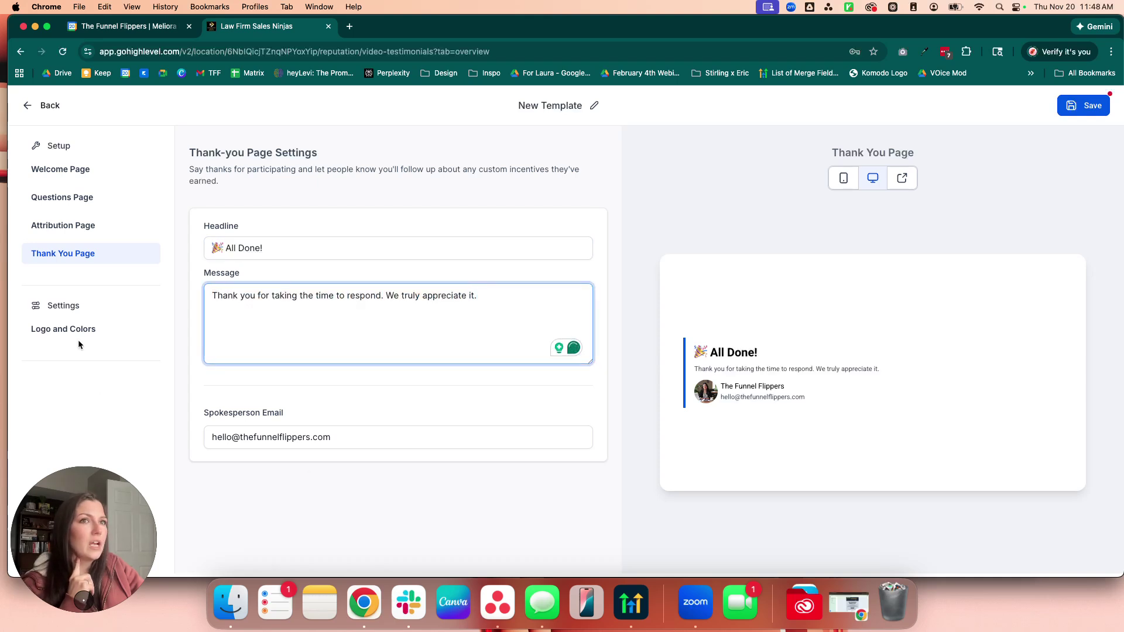
# Step: Set the accent color to #F87575 in the Logo and Colors settings
pyautogui.click(62, 329)
pyautogui.scroll(-1, 501, 343)
pyautogui.scroll(1, 501, 342)
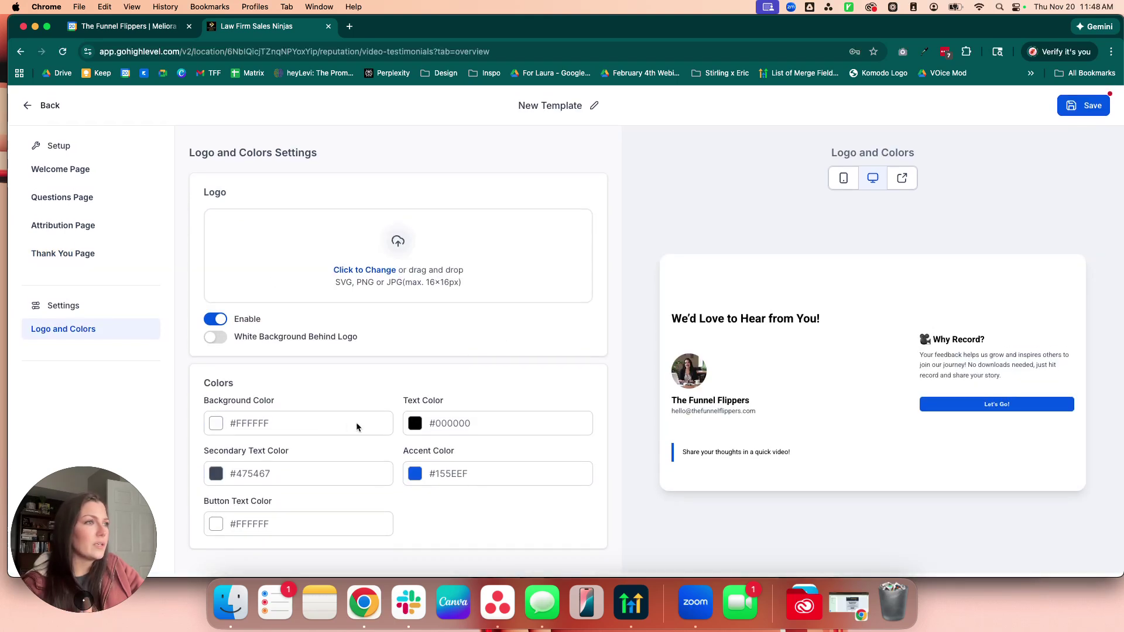
pyautogui.click(415, 475)
pyautogui.moveTo(464, 449); pyautogui.dragTo(405, 451)
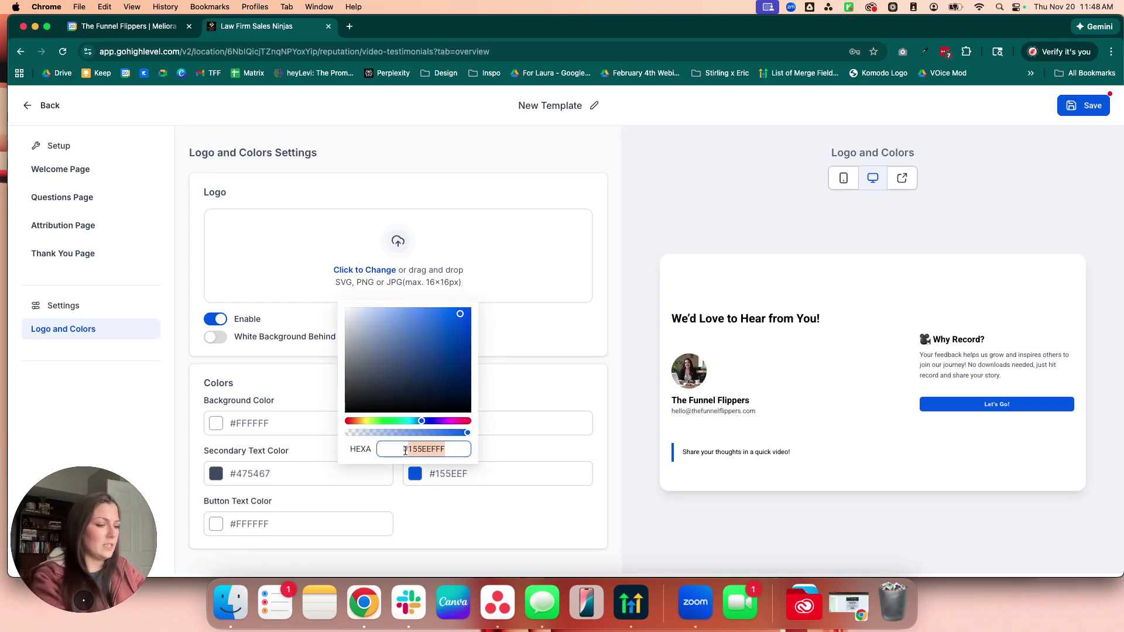
pyautogui.write('f87575')
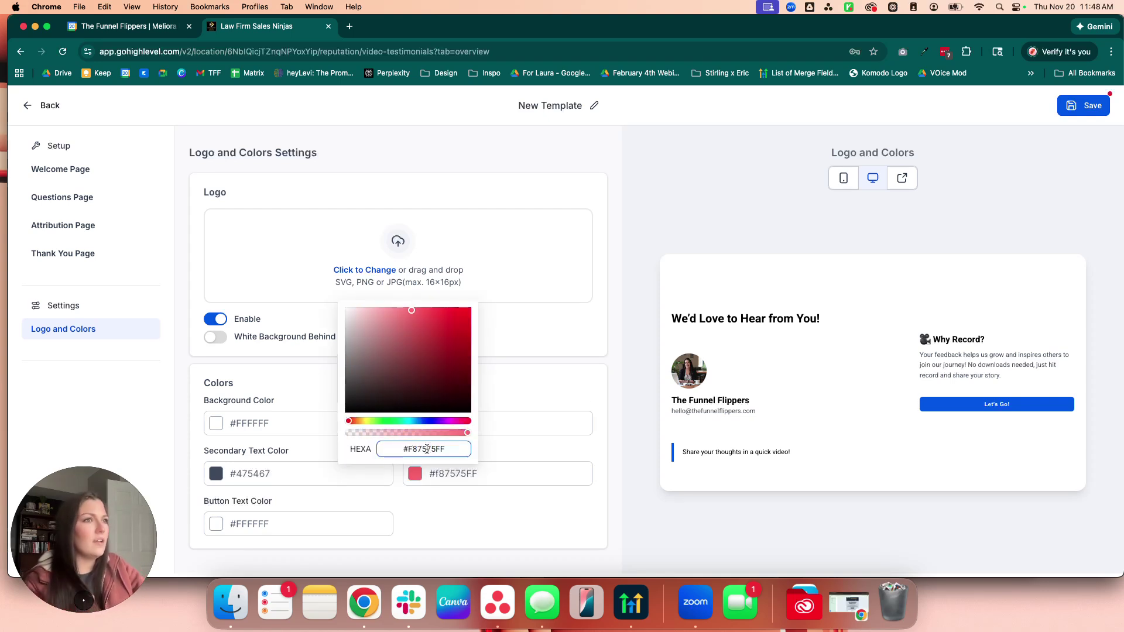
pyautogui.click(592, 393)
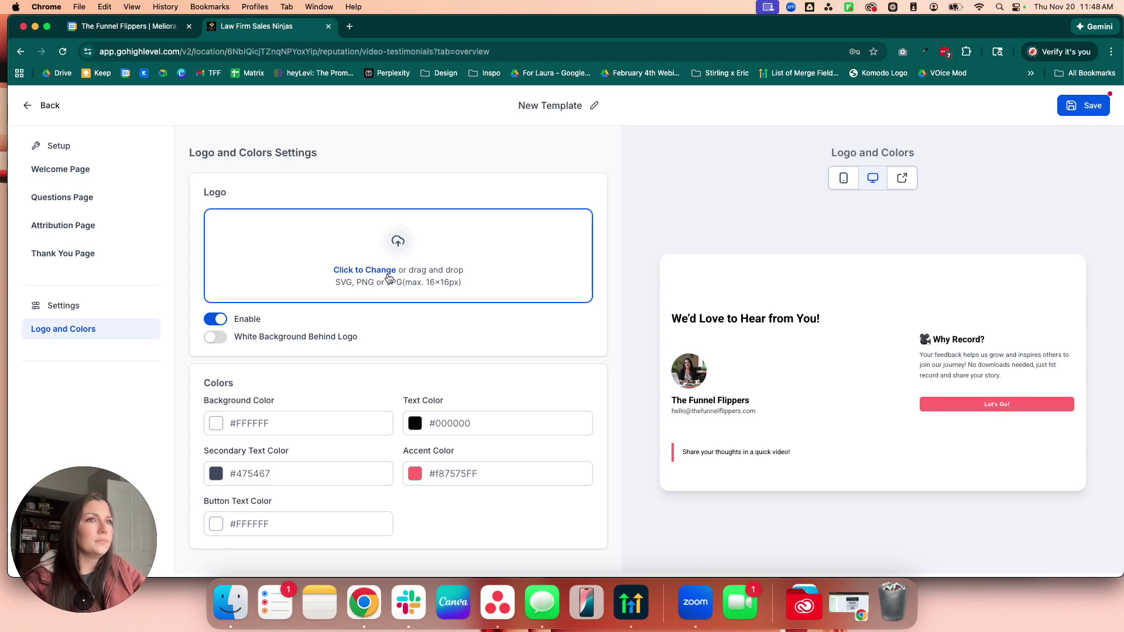
# Step: Try the white background behind the logo and inspect the background color setting
pyautogui.click(209, 342)
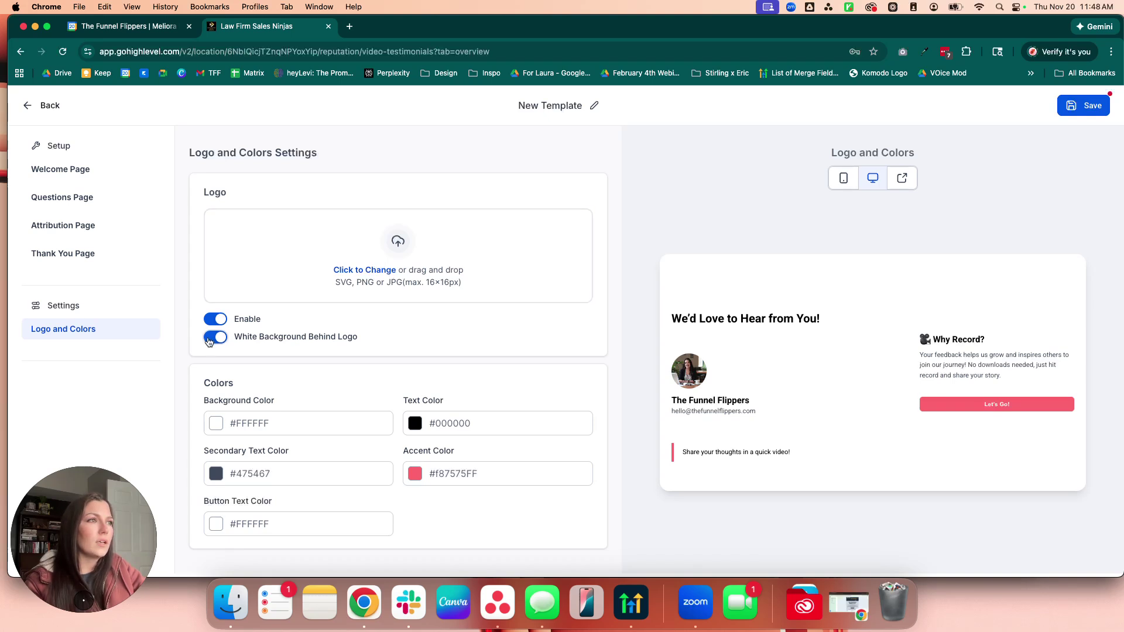
pyautogui.click(210, 343)
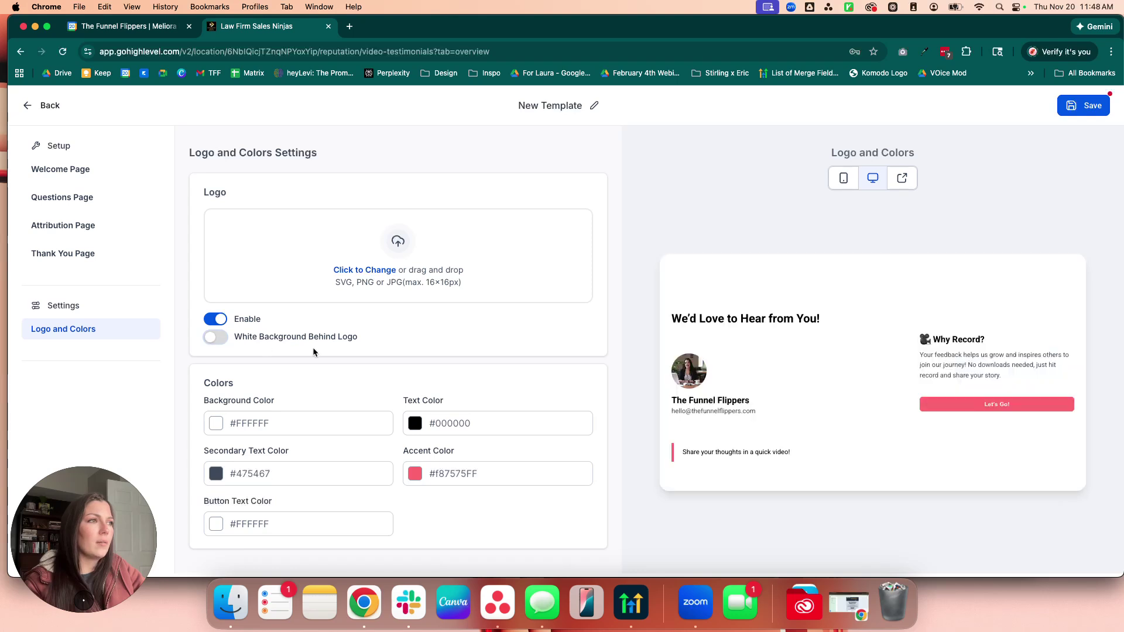
pyautogui.click(216, 424)
pyautogui.click(202, 399)
pyautogui.moveTo(204, 399); pyautogui.dragTo(249, 399)
pyautogui.click(312, 404)
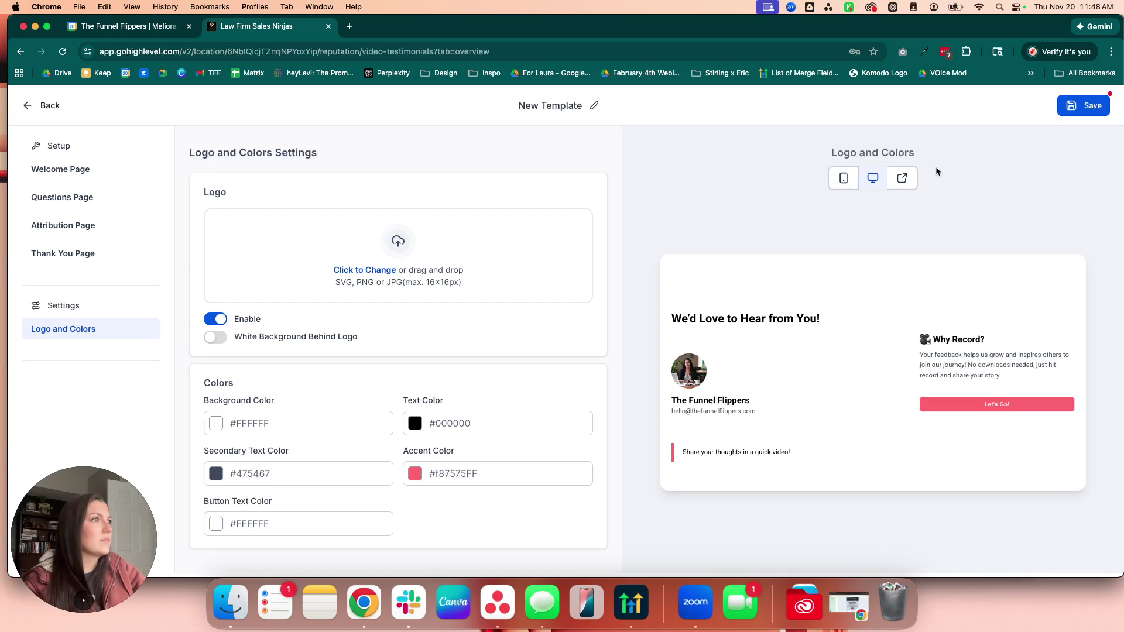
# Step: Save the template, rename it "Video Feedback Template #1" and return to the Video Testimonials overview
pyautogui.click(1088, 107)
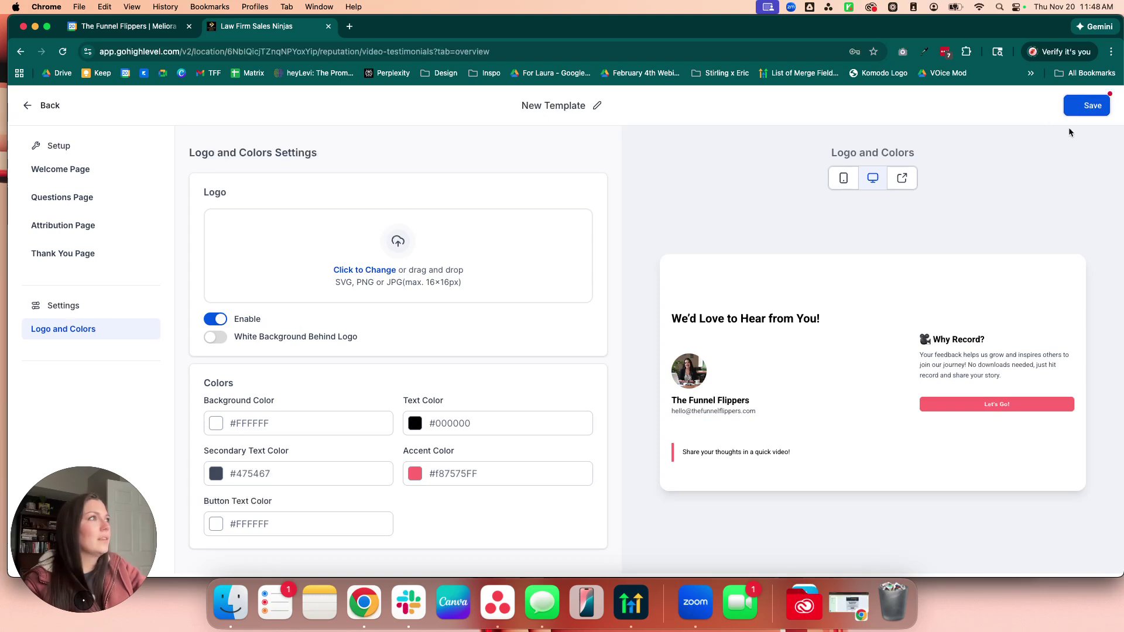
pyautogui.click(595, 107)
pyautogui.write('Video Feedba')
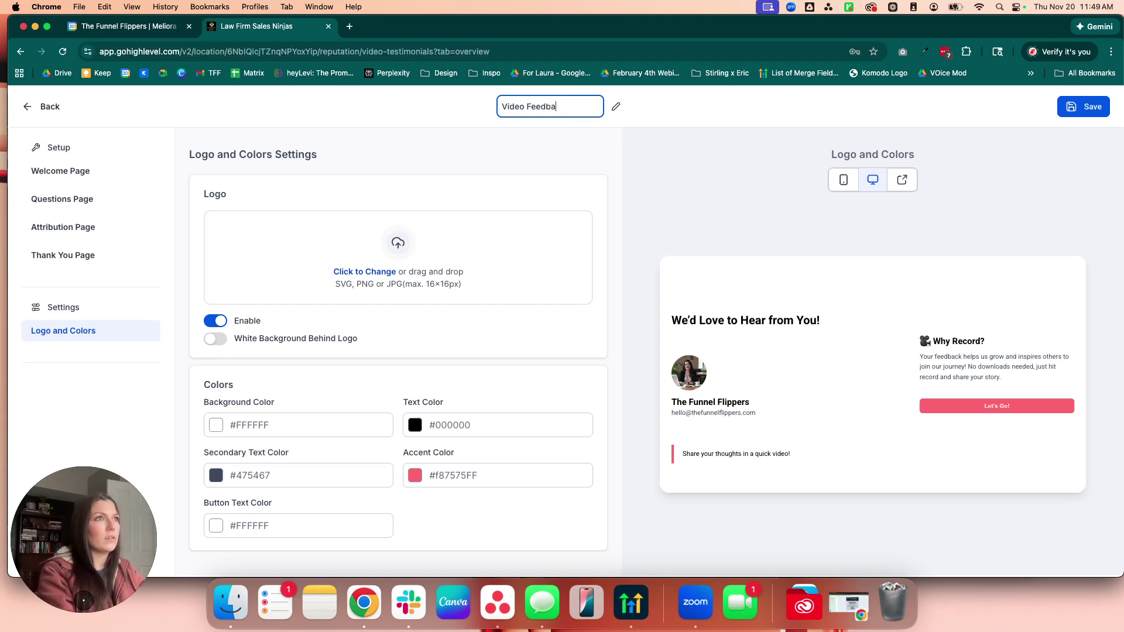
pyautogui.write('ck Template #1')
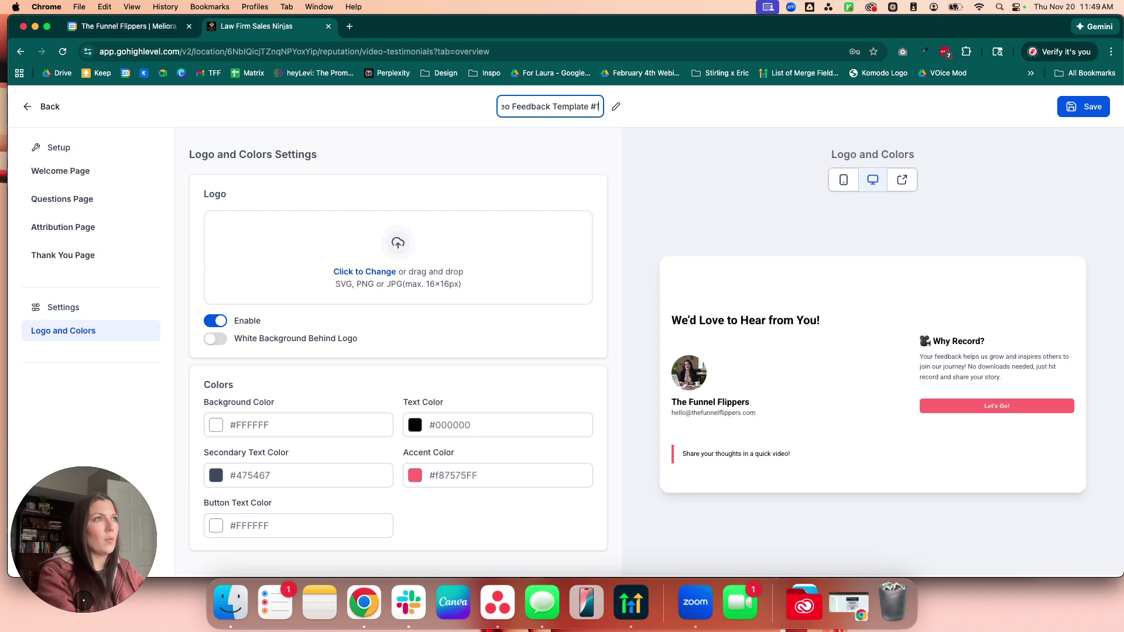
pyautogui.press('Return')
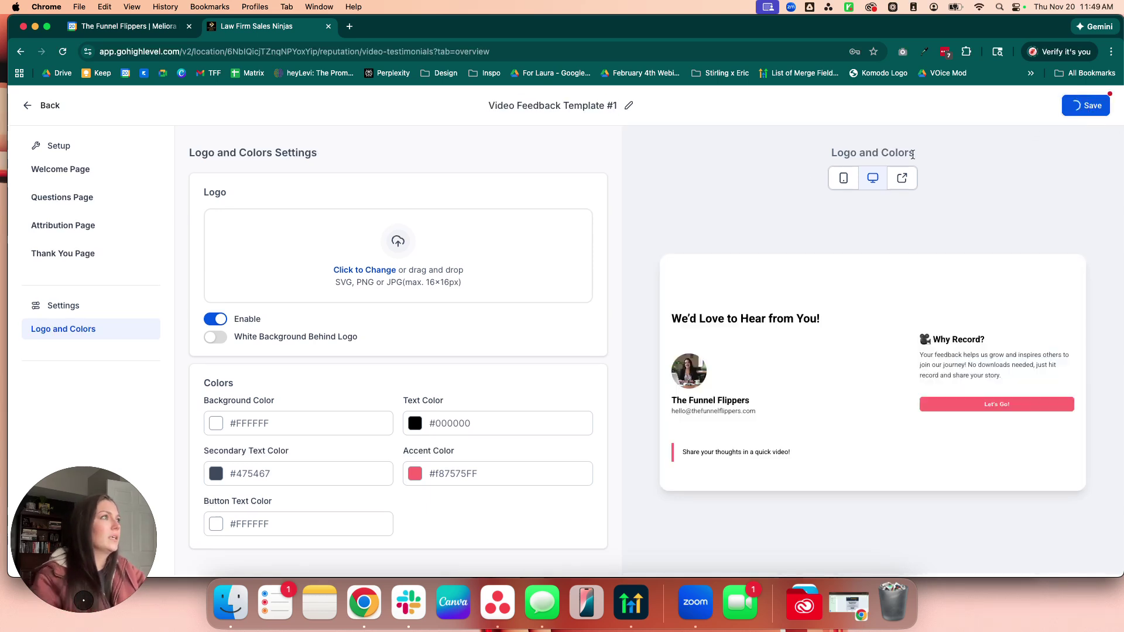
pyautogui.click(50, 106)
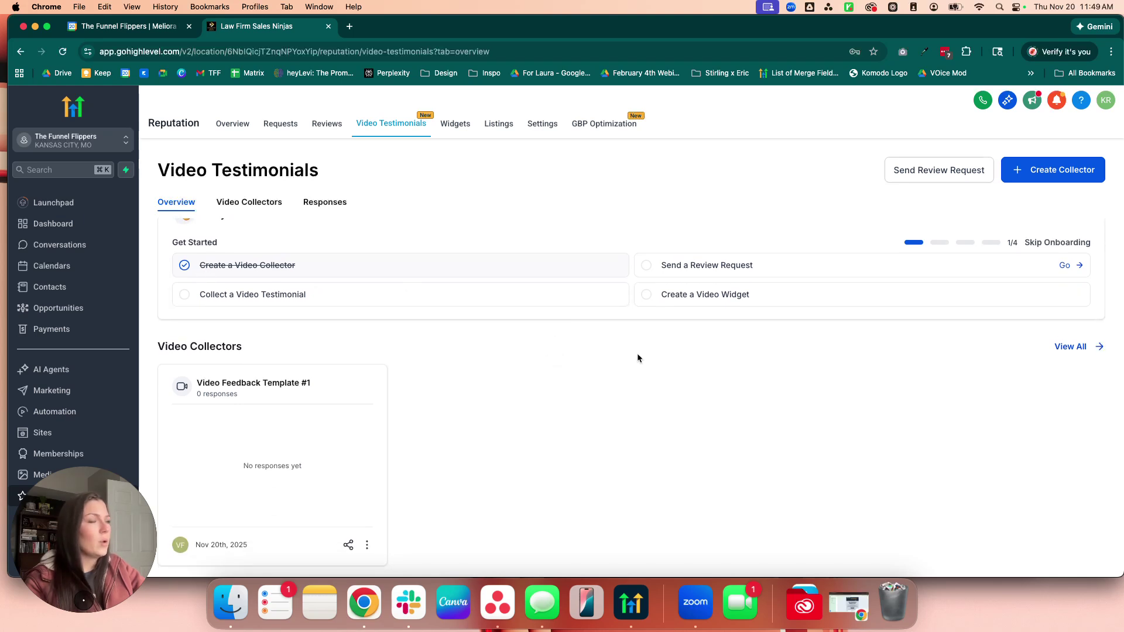
# Step: Start a review request with Video Feedback Template #1 as its review link and choose the test contact that has the company email
pyautogui.scroll(2, 637, 358)
pyautogui.click(667, 309)
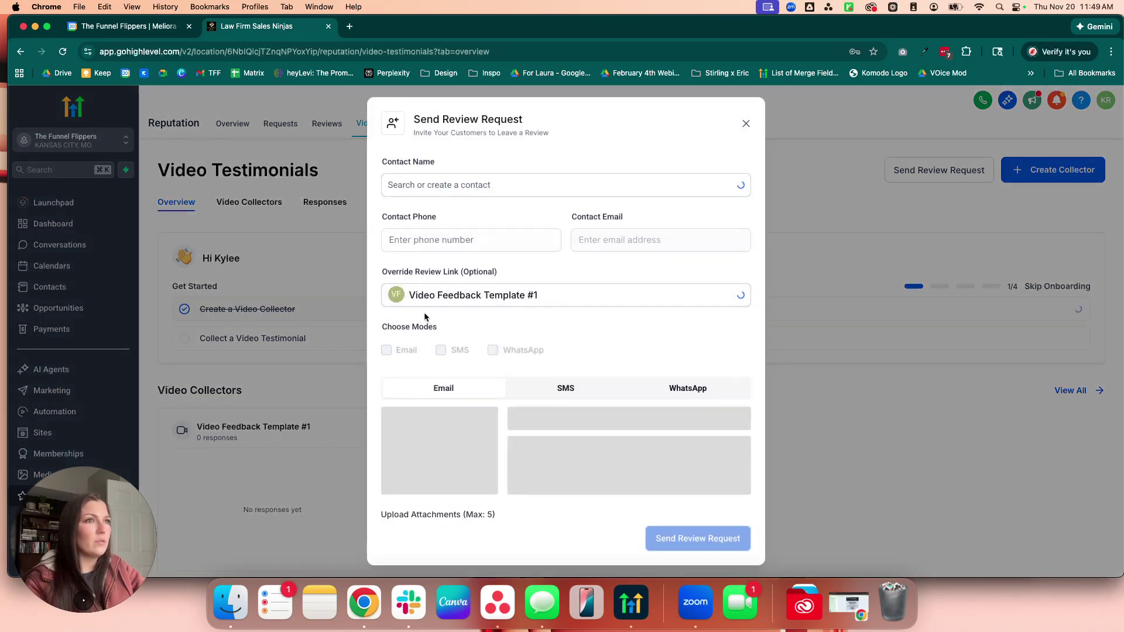
pyautogui.click(465, 185)
pyautogui.write('k')
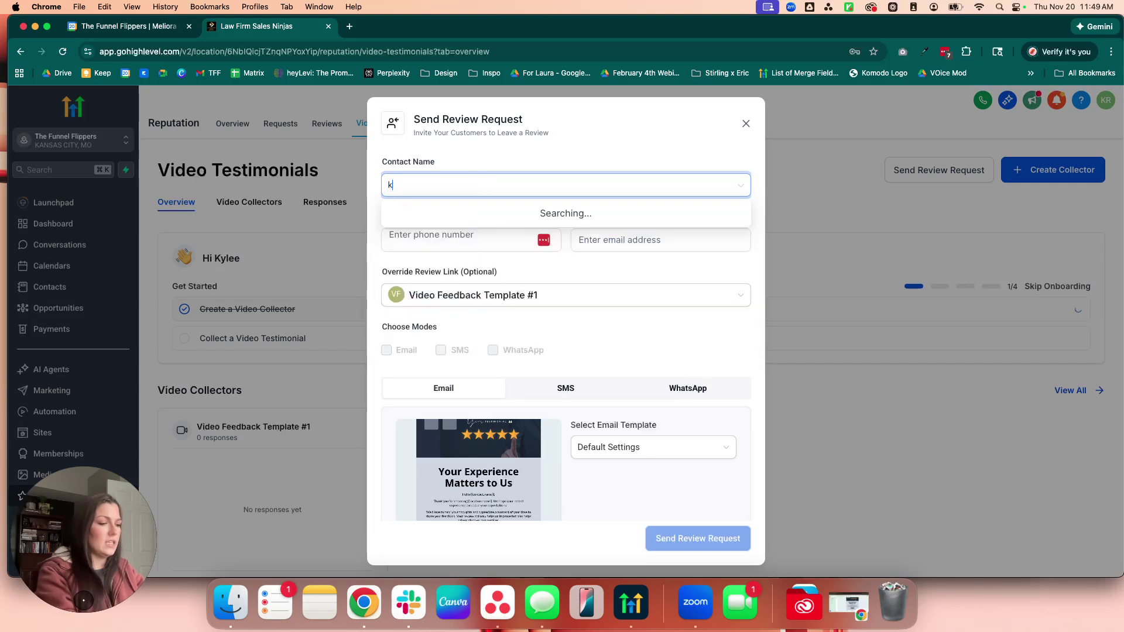
pyautogui.write('ylee')
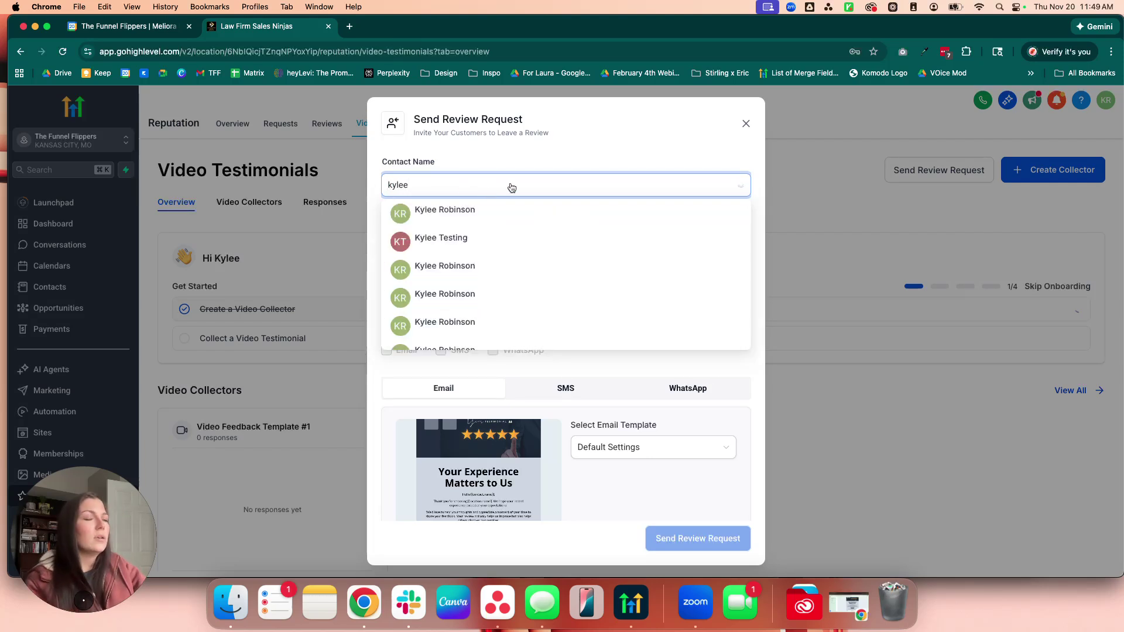
pyautogui.scroll(-3, 502, 268)
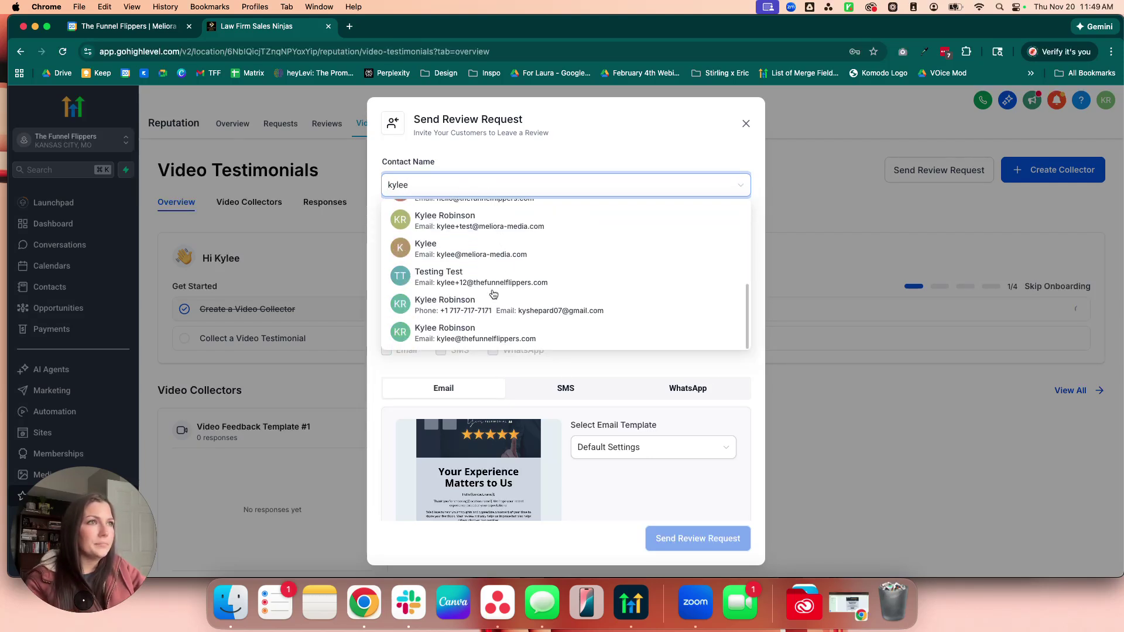
pyautogui.click(528, 338)
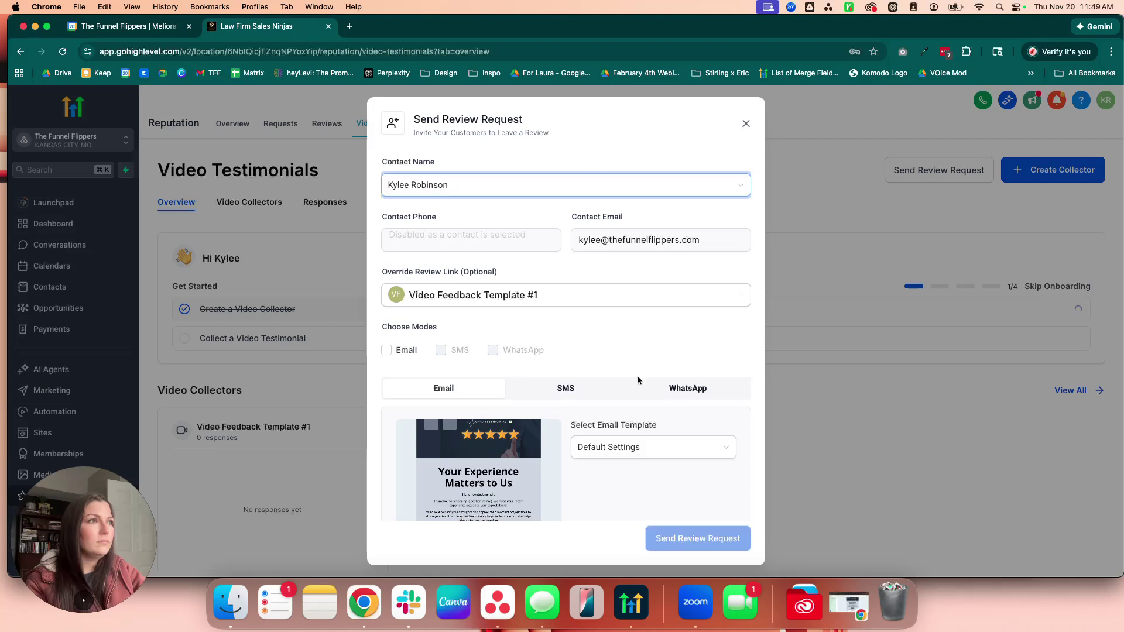
# Step: Choose Email as the delivery mode and send the review request
pyautogui.scroll(-3, 658, 357)
pyautogui.click(387, 257)
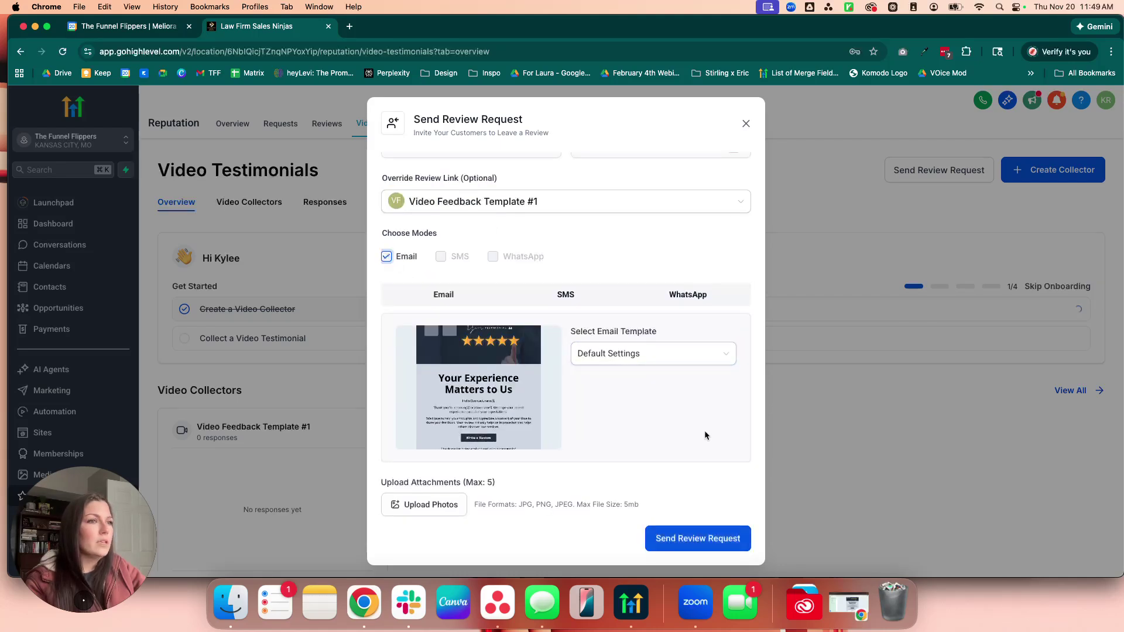
pyautogui.click(704, 536)
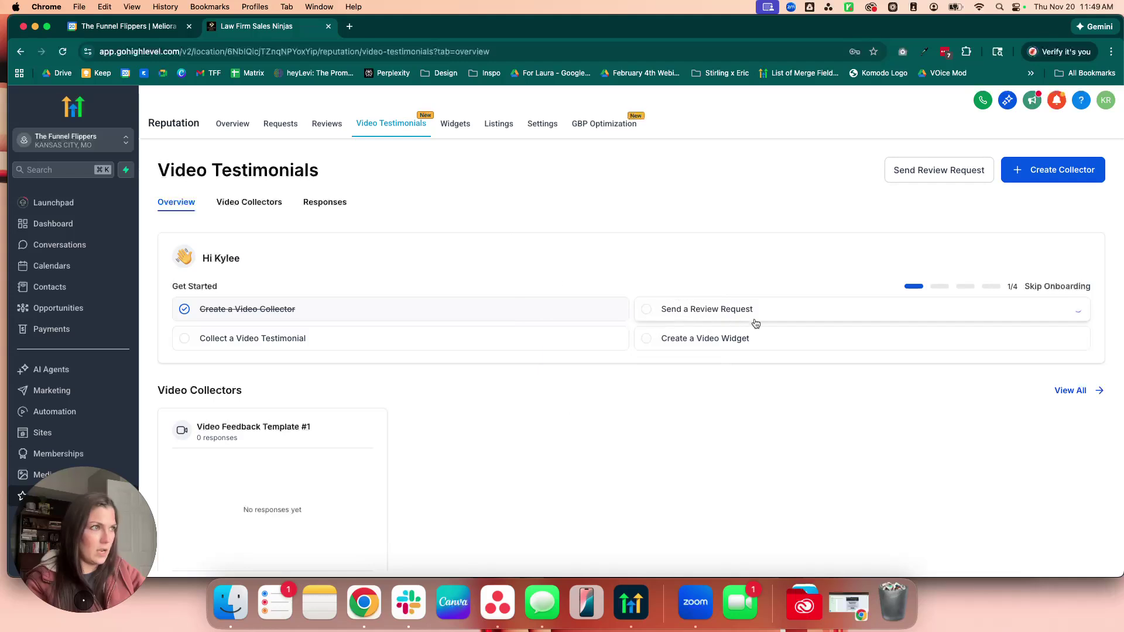
# Step: Check what the Collect a Video Testimonial task opens, close it, and look over the video collectors and recent responses
pyautogui.click(604, 348)
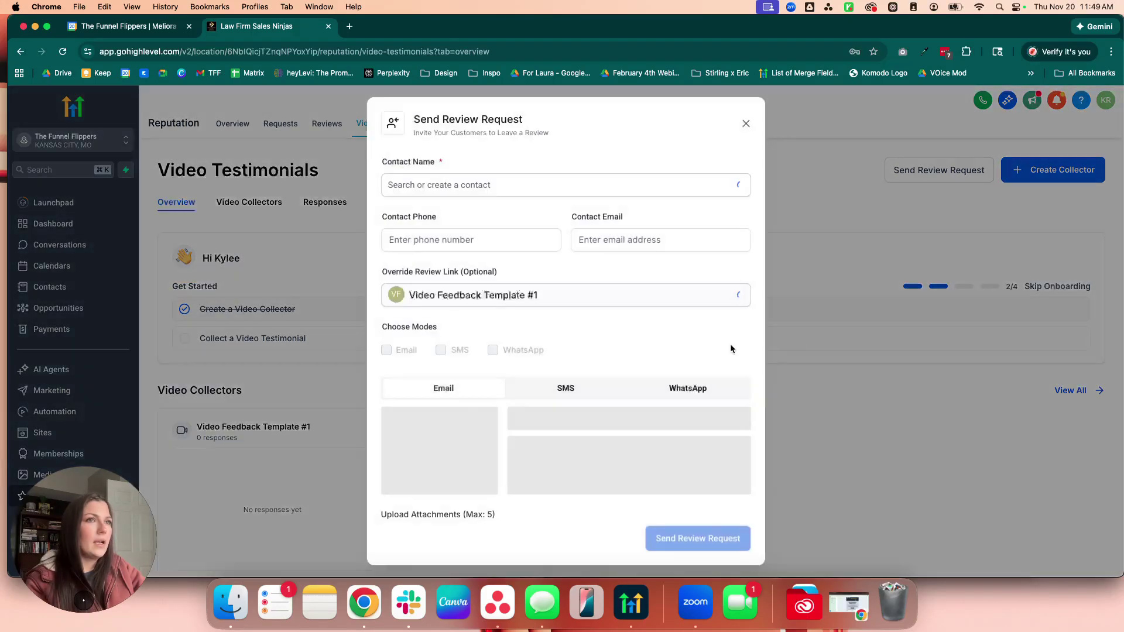
pyautogui.click(745, 126)
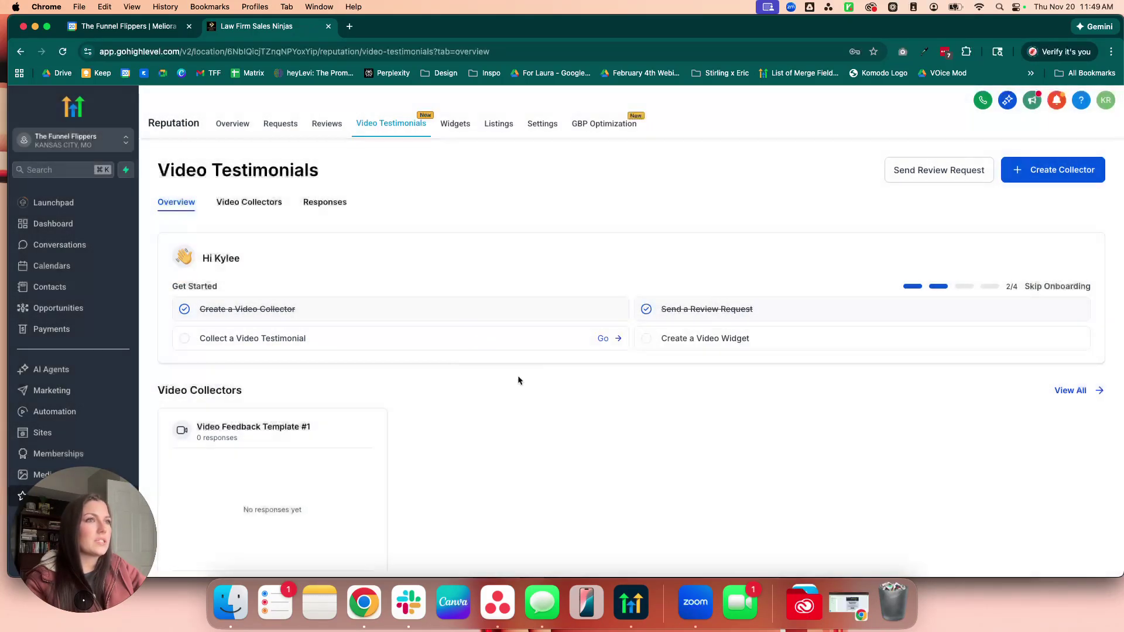
pyautogui.scroll(-2, 720, 270)
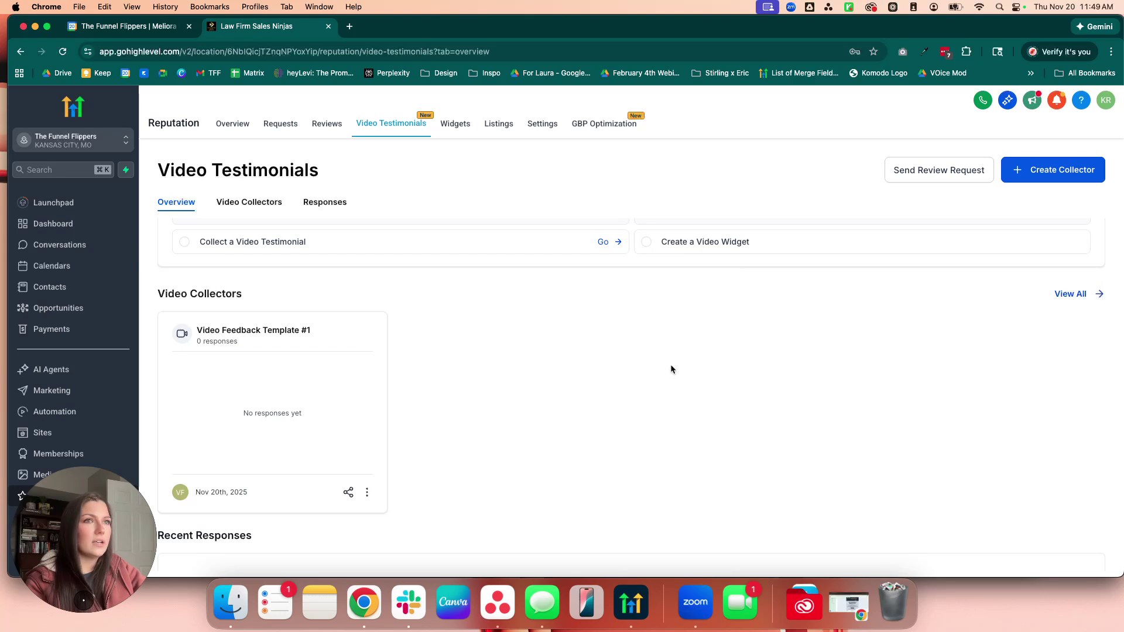
pyautogui.scroll(-3, 634, 404)
pyautogui.scroll(5, 634, 408)
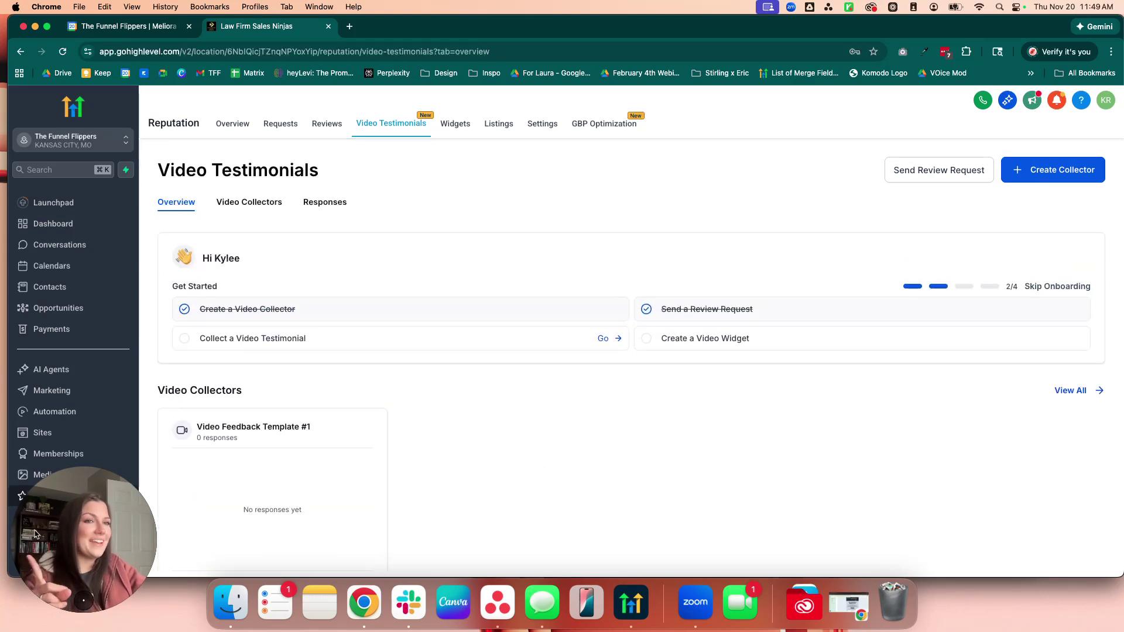
pyautogui.click(850, 8)
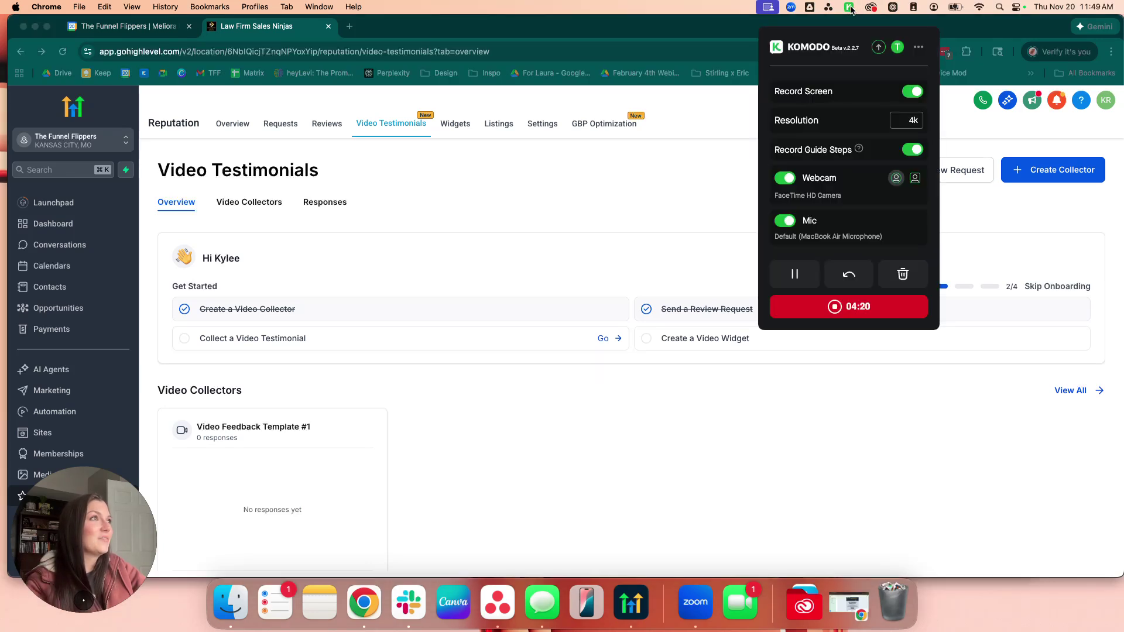
pyautogui.click(796, 276)
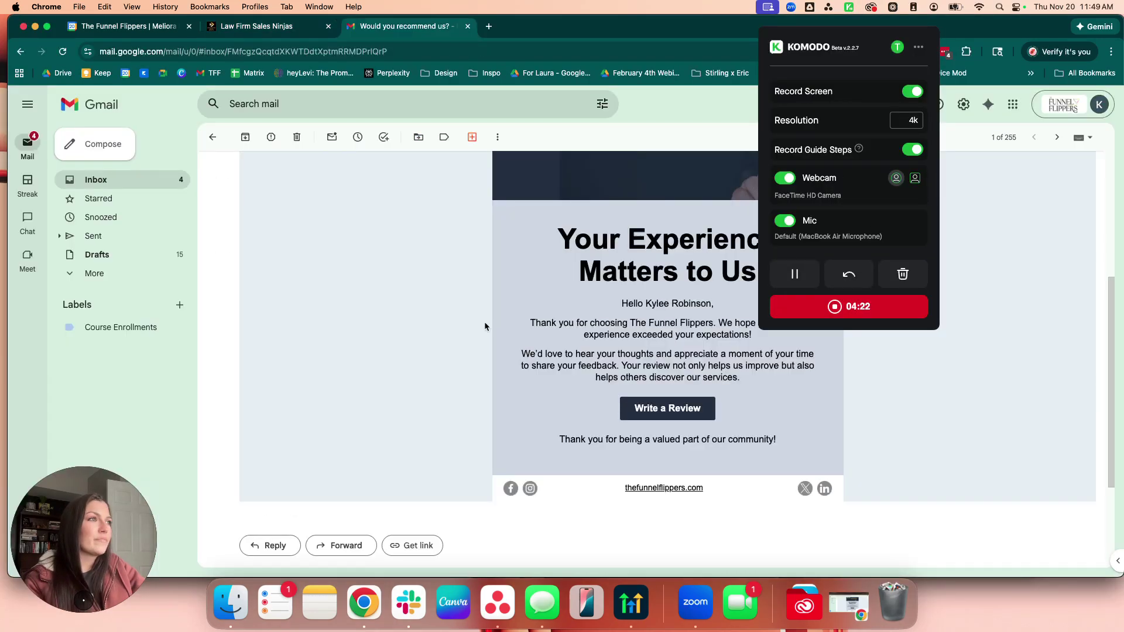
# Step: Open the testimonial page from the email's Write a Review link, recheck the email, and return to the page to read its introduction
pyautogui.click(698, 418)
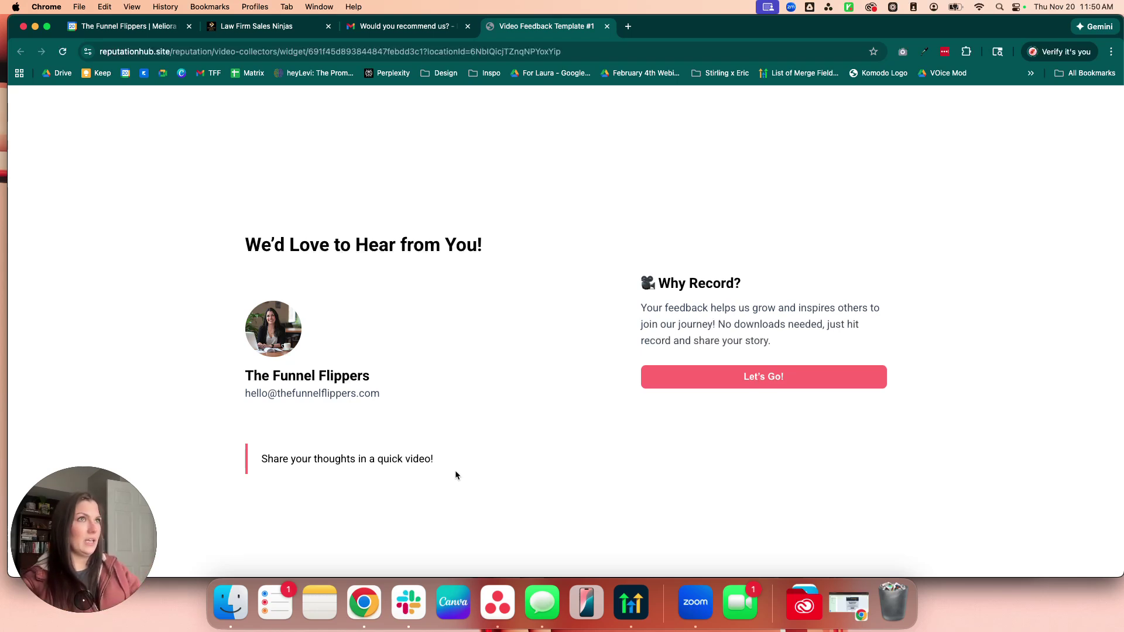
pyautogui.click(381, 28)
pyautogui.scroll(10, 448, 262)
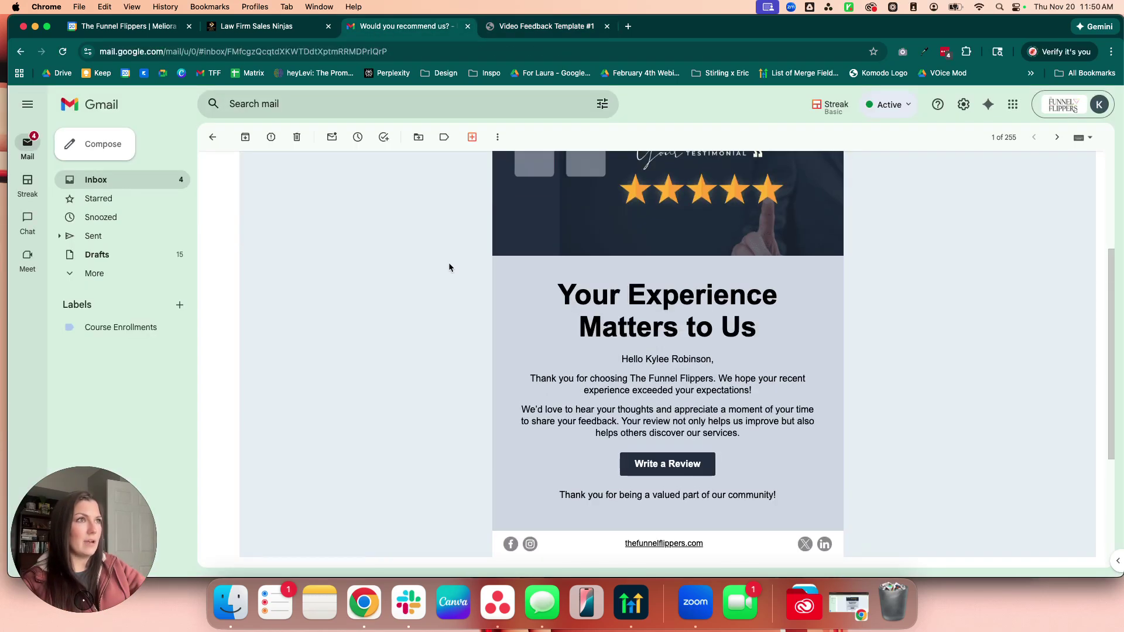
pyautogui.scroll(-10, 541, 401)
pyautogui.scroll(-1, 539, 397)
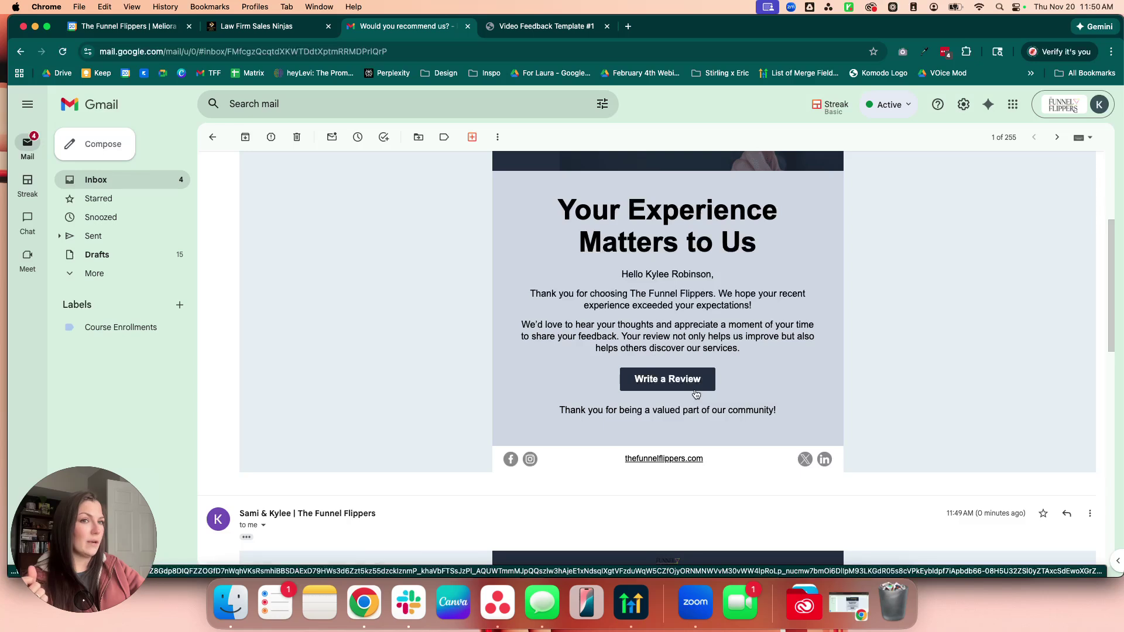
pyautogui.scroll(-8, 589, 374)
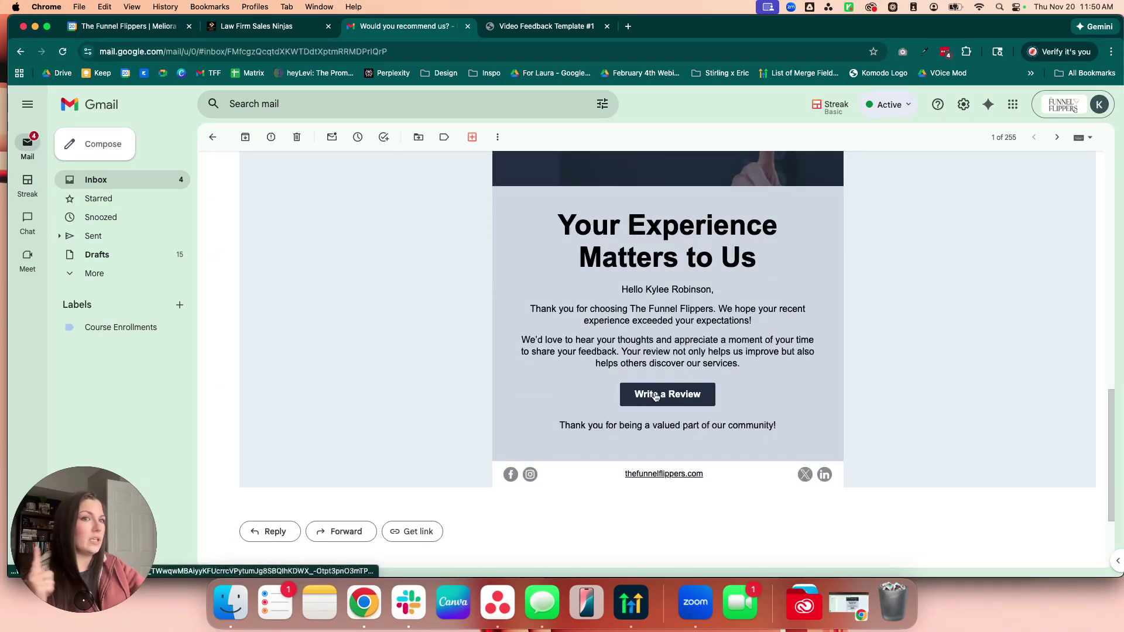
pyautogui.click(656, 396)
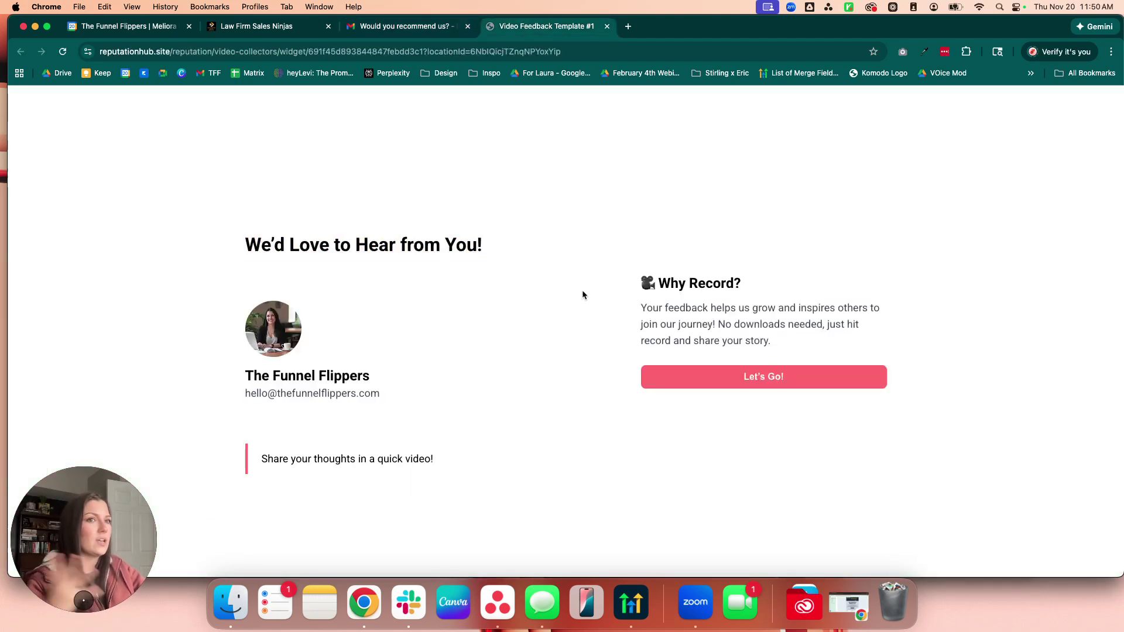
pyautogui.moveTo(287, 262); pyautogui.dragTo(544, 246)
pyautogui.click(425, 317)
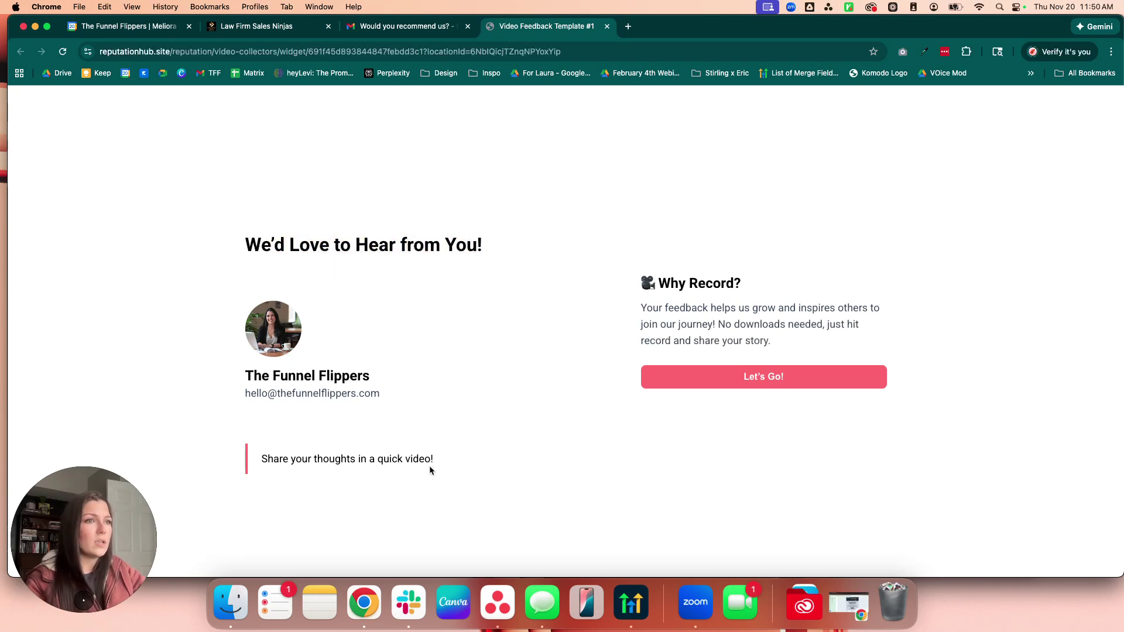
# Step: Start the testimonial, allow camera and microphone while visiting the site, and record a 13-second answer to Tell Us About Your Experience
pyautogui.click(790, 383)
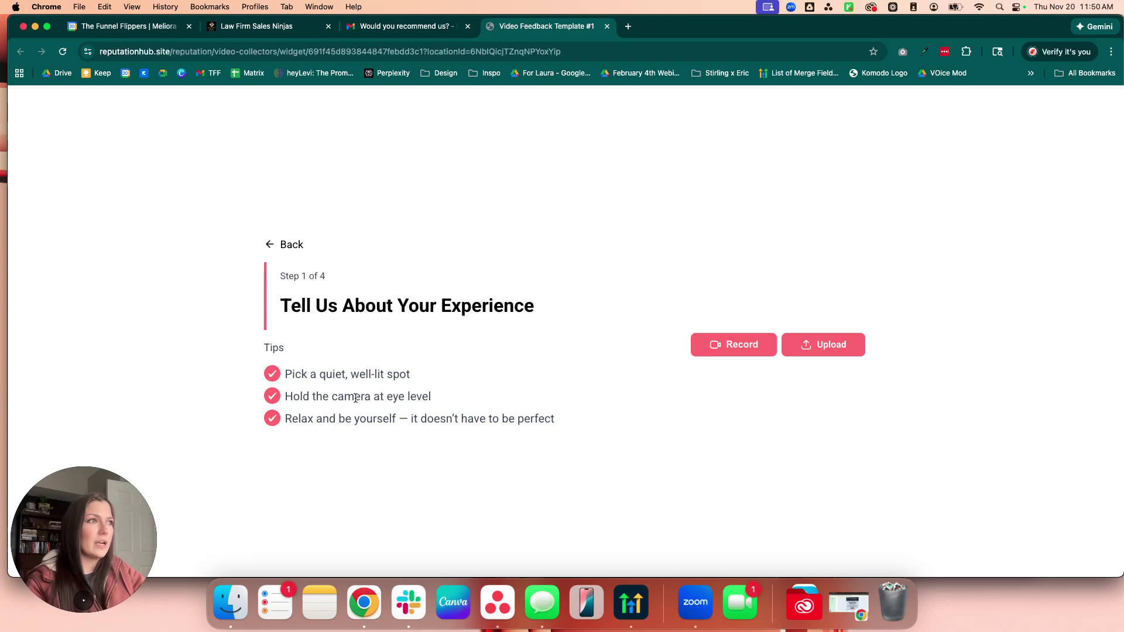
pyautogui.click(738, 351)
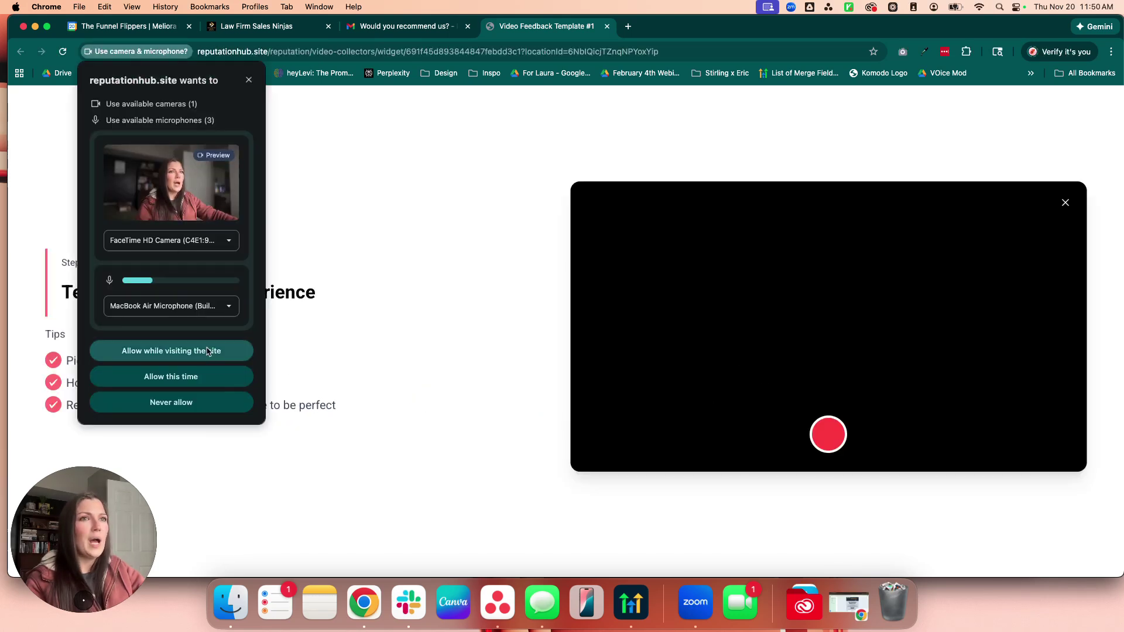
pyautogui.click(206, 351)
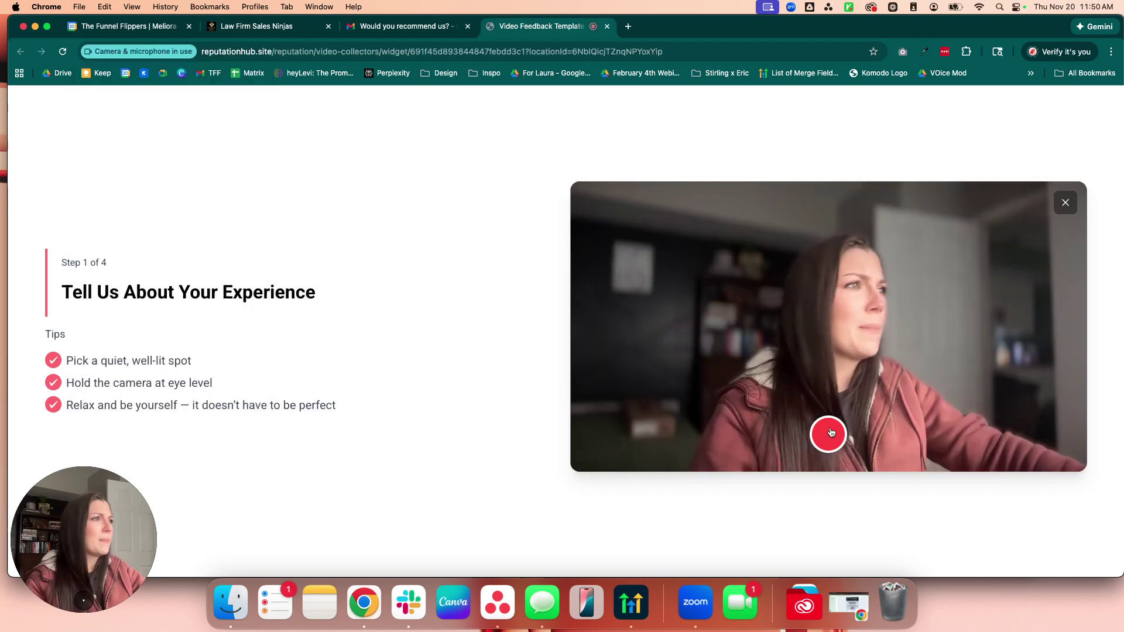
pyautogui.click(828, 435)
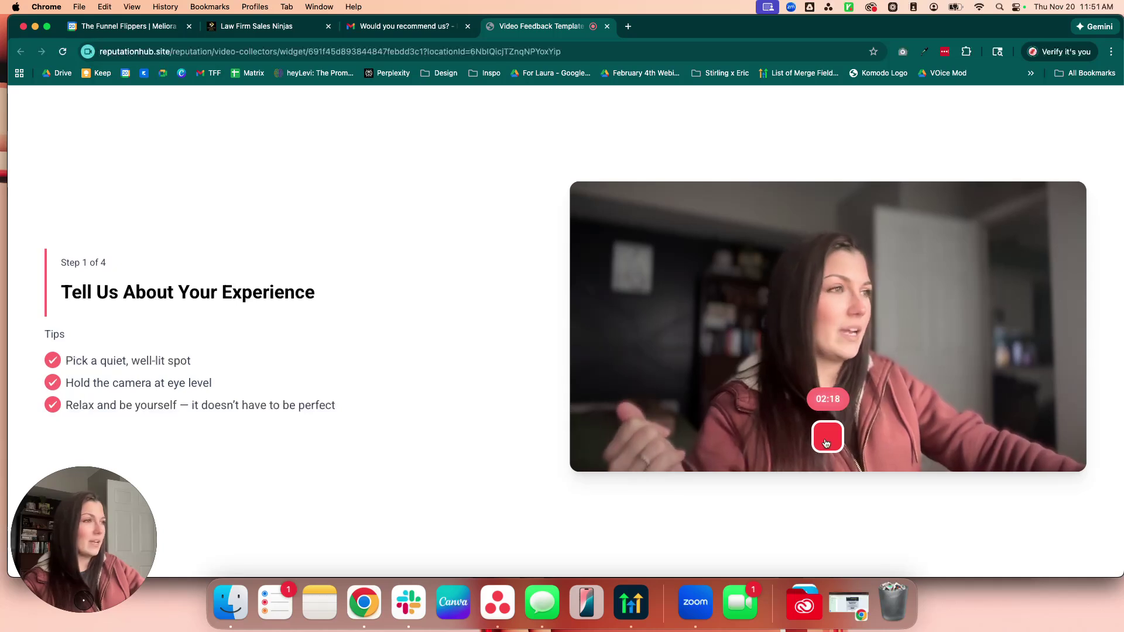
pyautogui.click(827, 439)
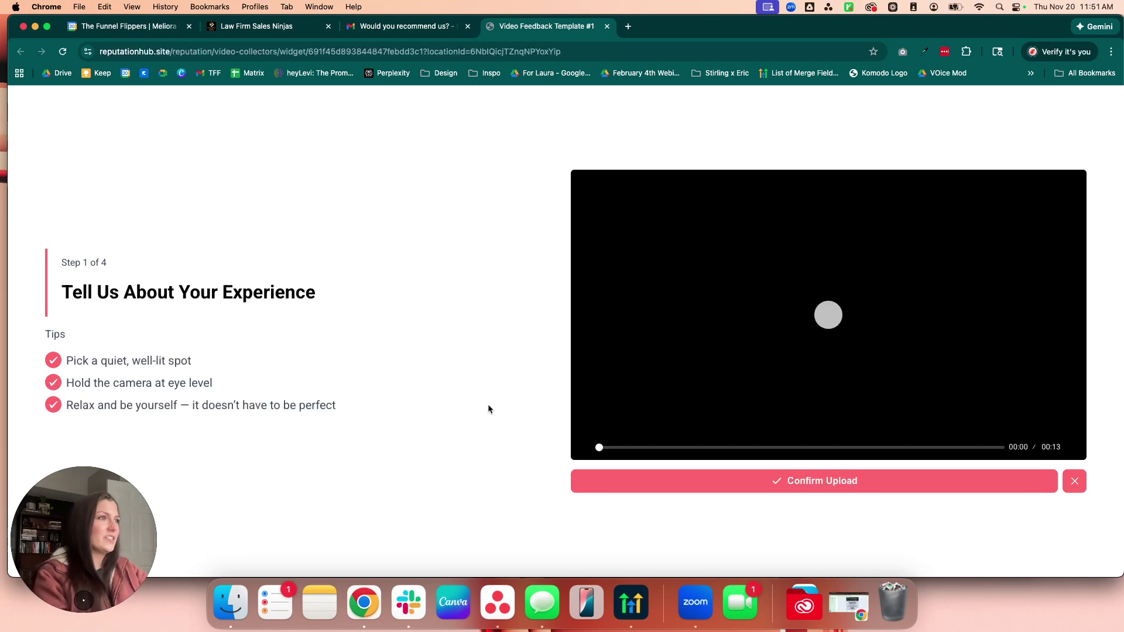
# Step: Preview the recorded answer briefly and confirm its upload
pyautogui.click(826, 319)
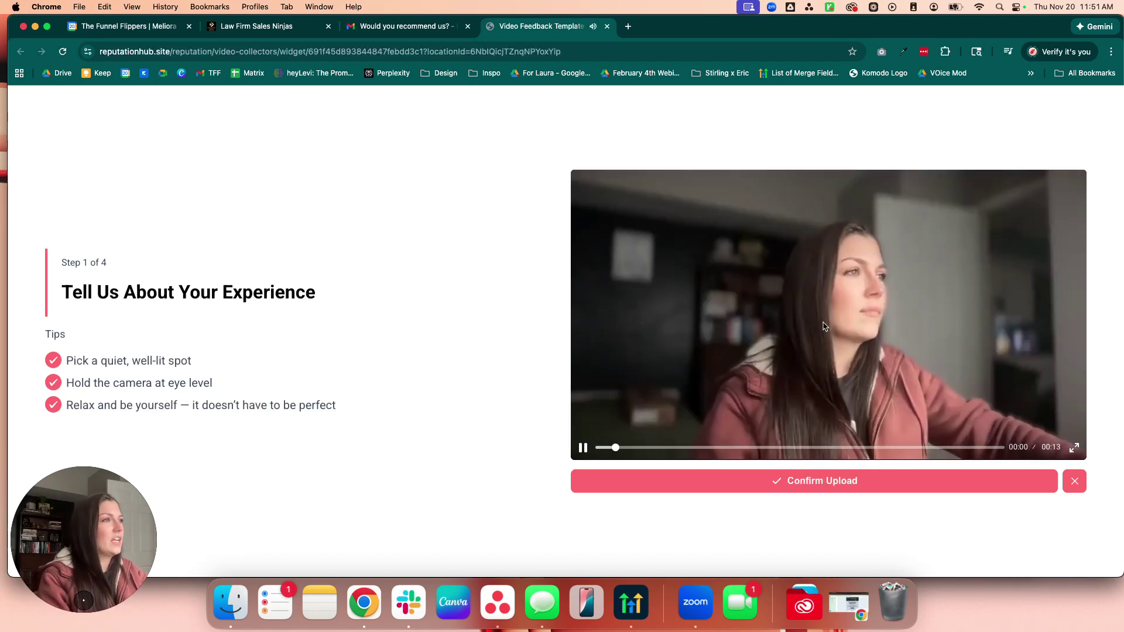
pyautogui.click(824, 326)
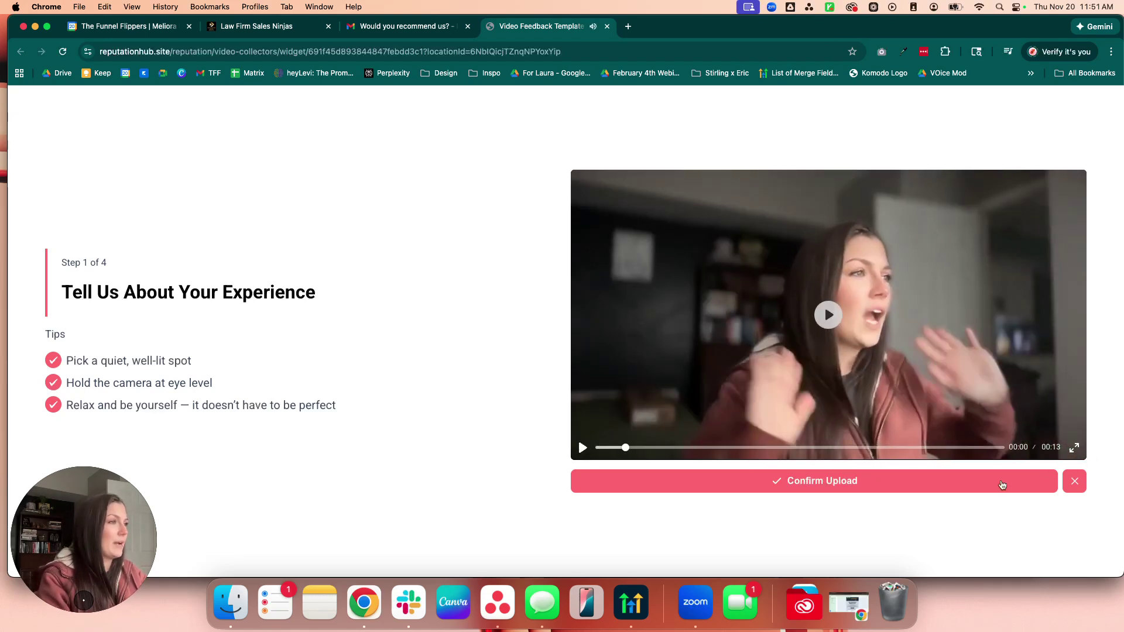
pyautogui.click(753, 479)
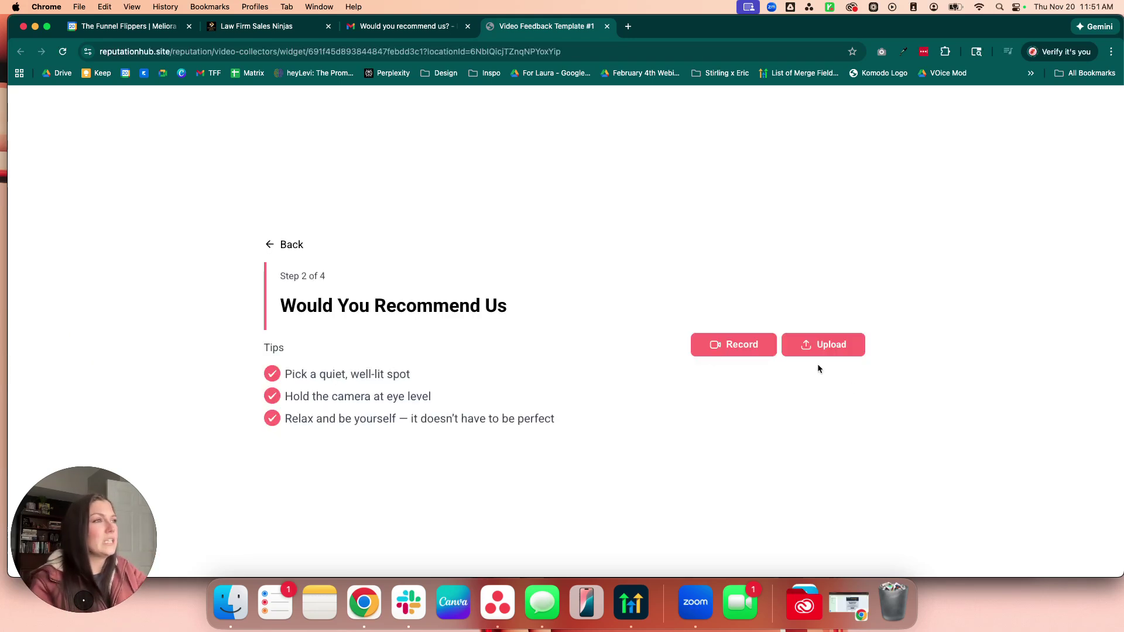
# Step: Check the file upload option without choosing a file, and record and confirm a 4-second answer to Would You Recommend Us
pyautogui.click(815, 348)
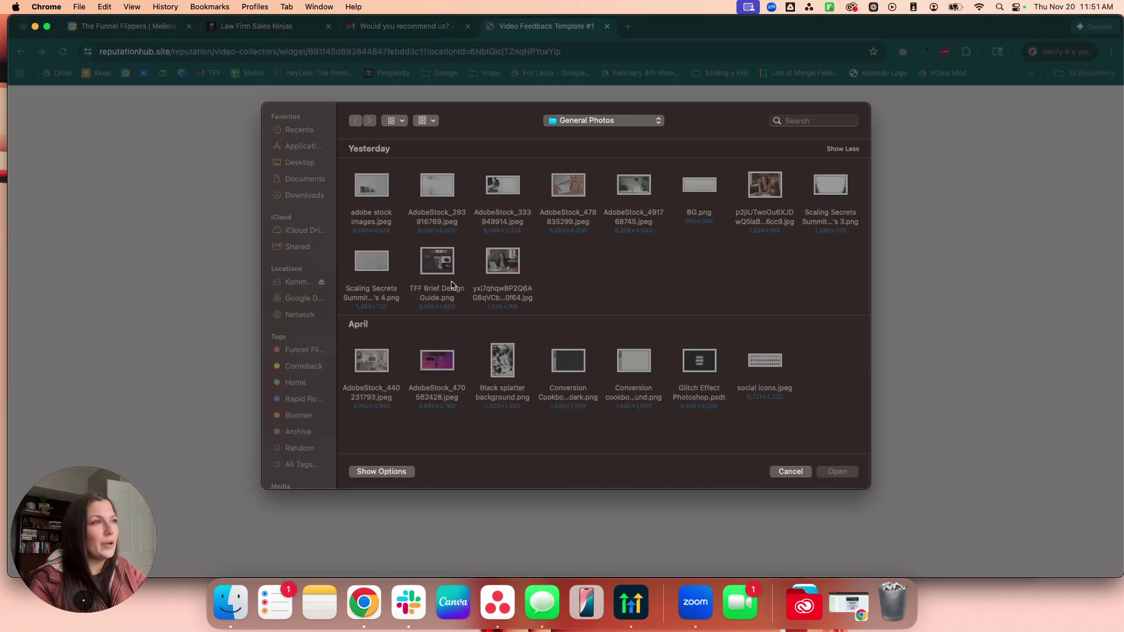
pyautogui.click(791, 472)
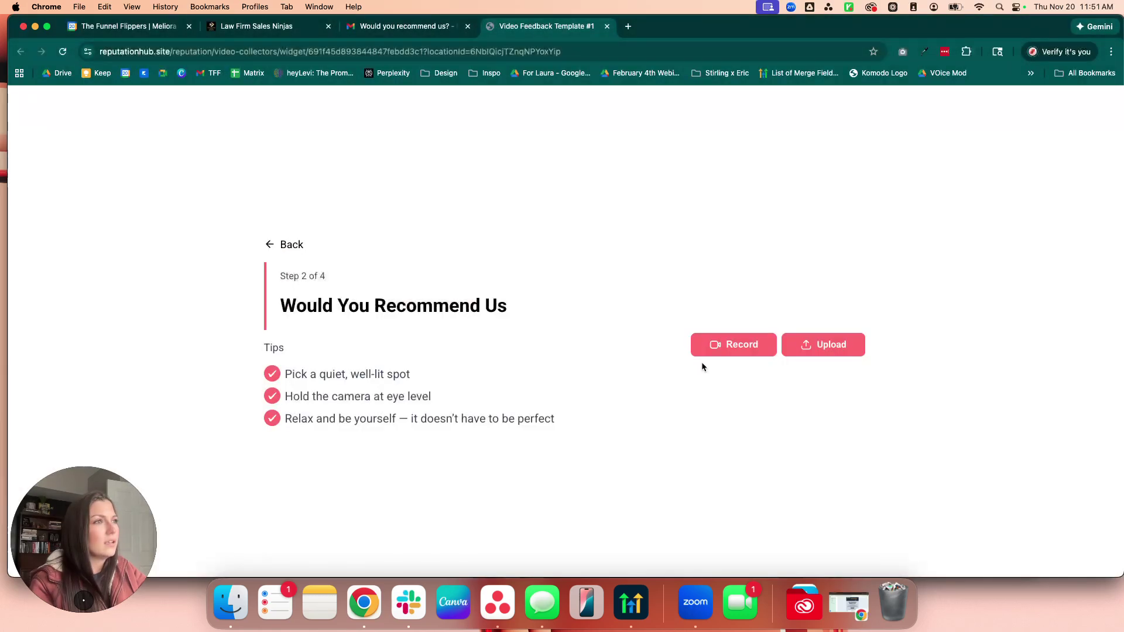
pyautogui.click(720, 345)
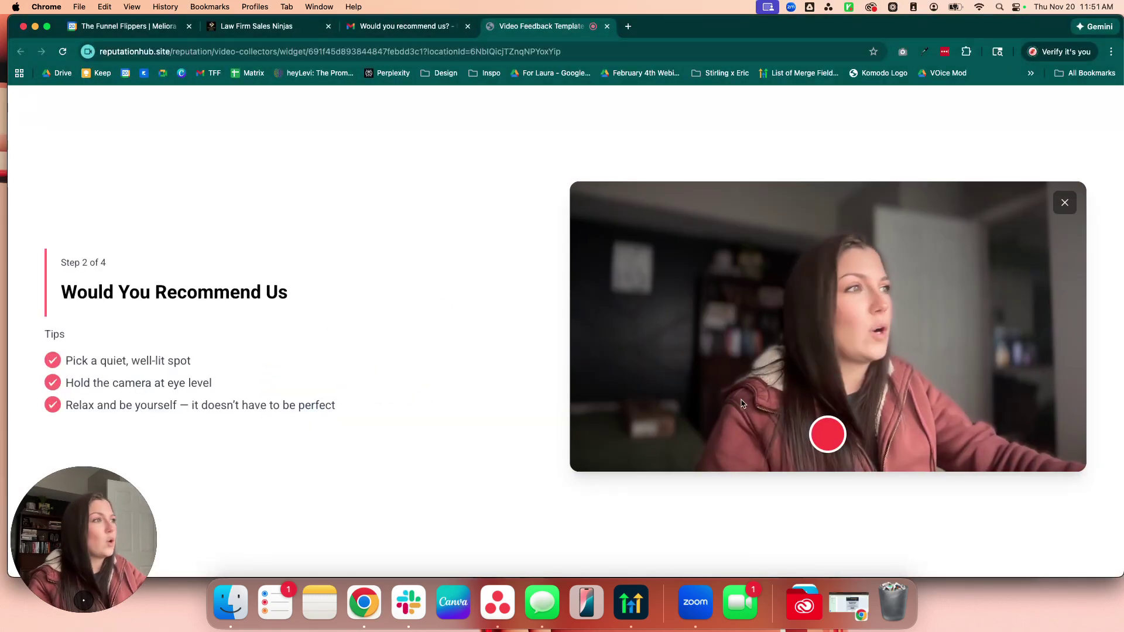
pyautogui.click(828, 432)
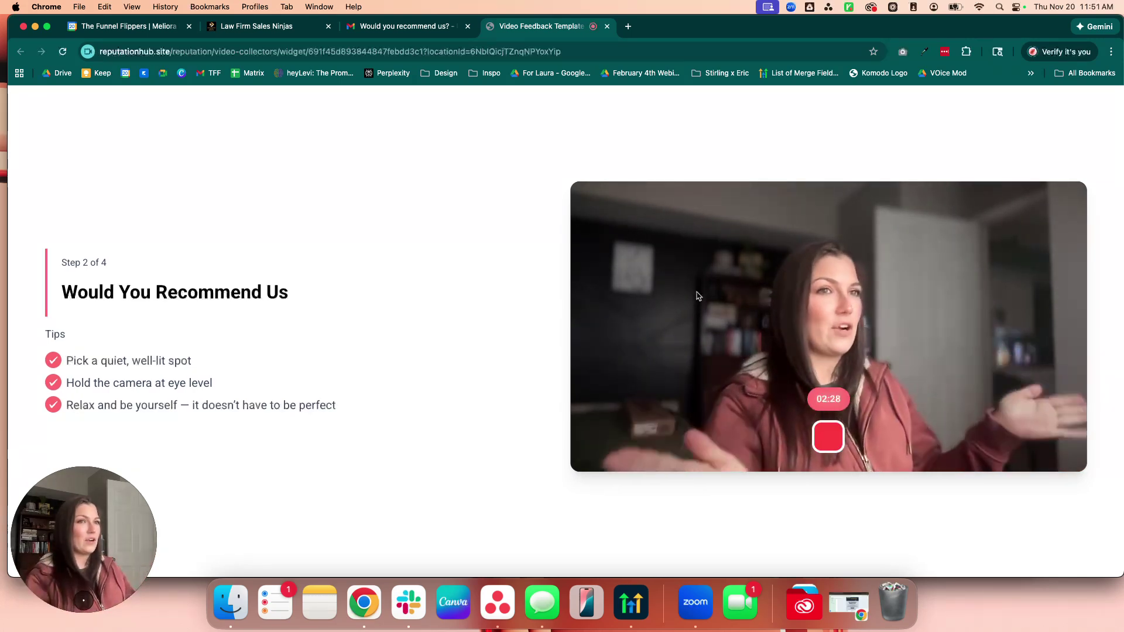
pyautogui.click(827, 437)
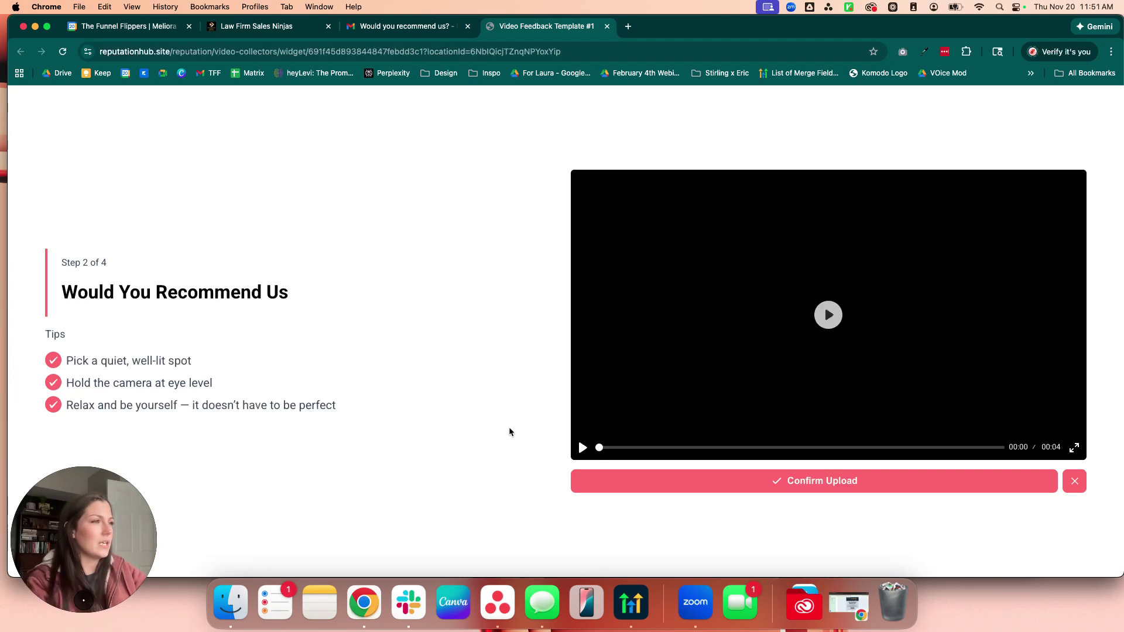
pyautogui.click(810, 484)
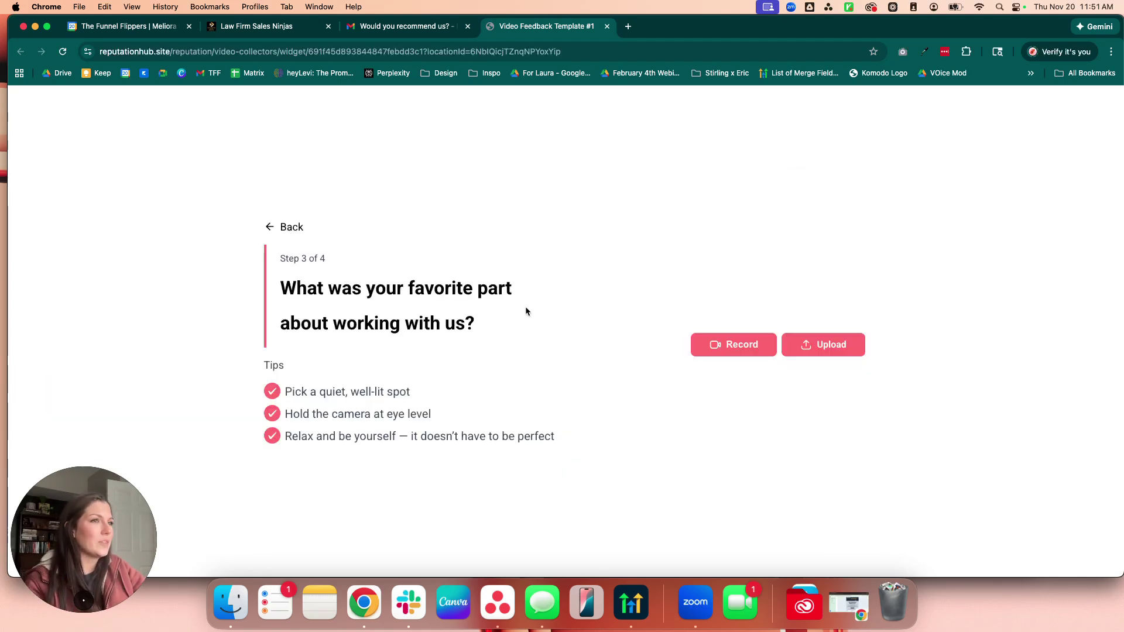
# Step: Record a 9-second answer to What was your favorite part about working with us? and confirm its upload
pyautogui.click(732, 344)
pyautogui.click(827, 432)
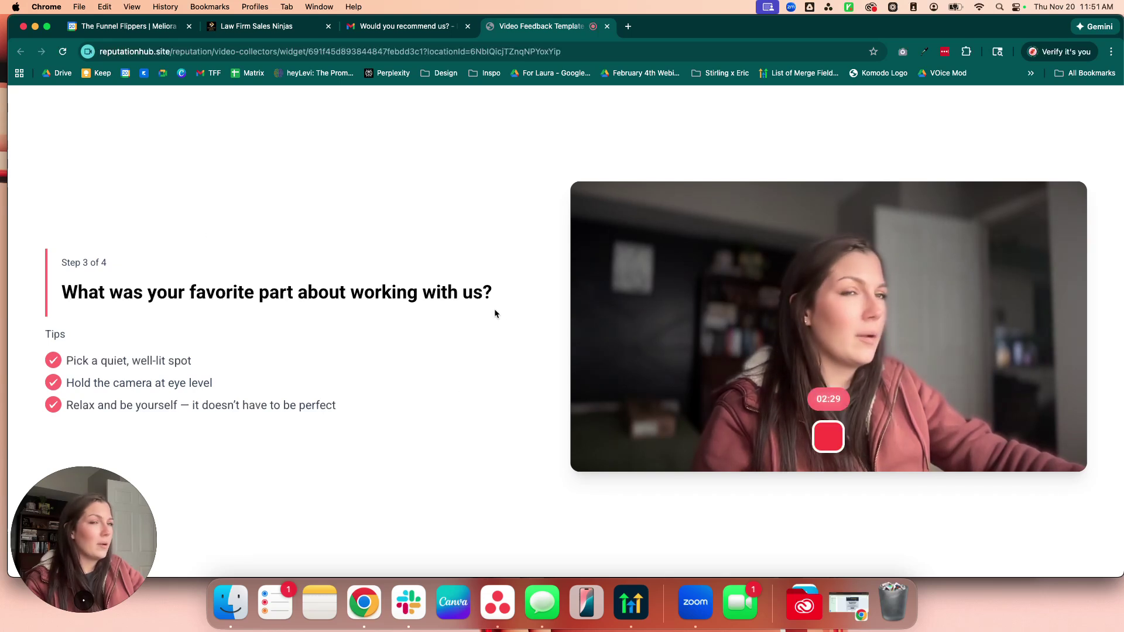
pyautogui.moveTo(45, 232); pyautogui.dragTo(344, 440)
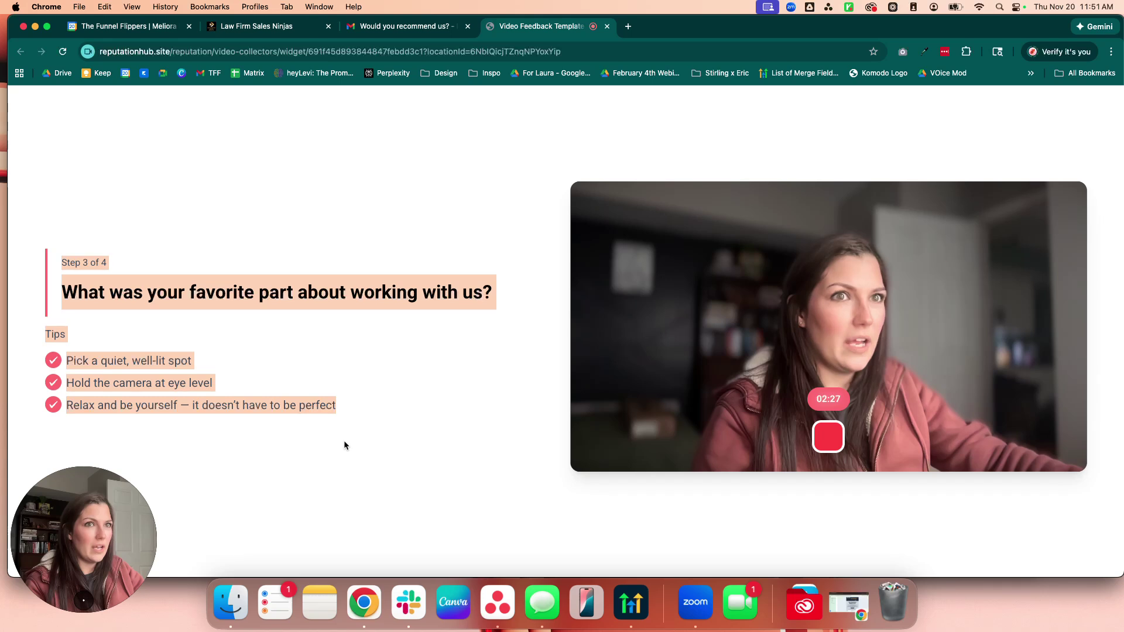
pyautogui.click(343, 440)
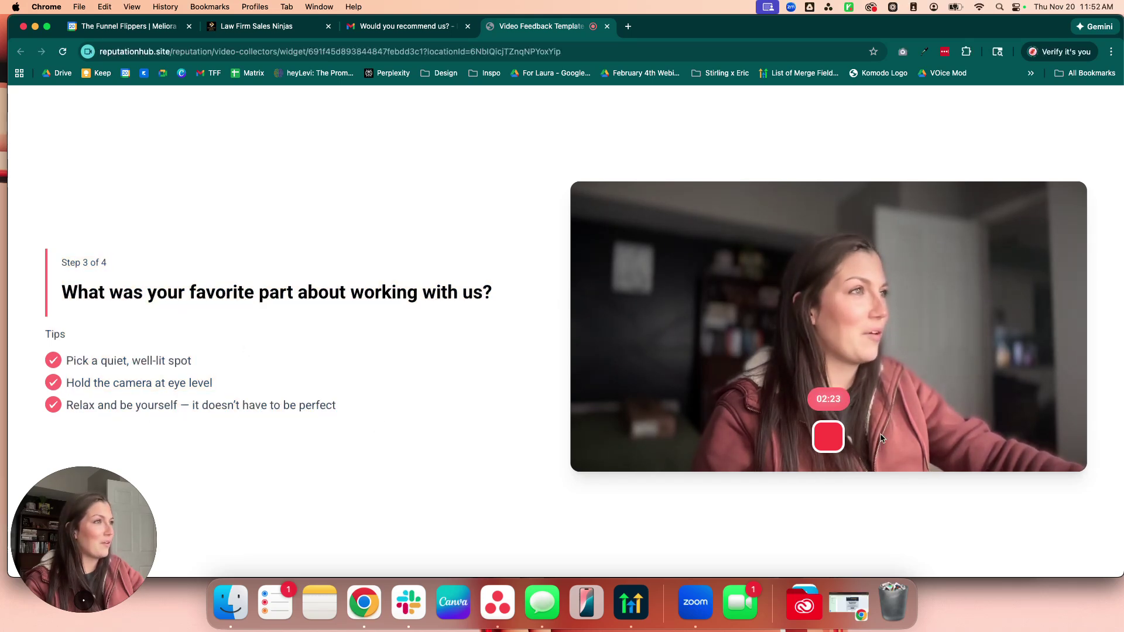
pyautogui.click(834, 439)
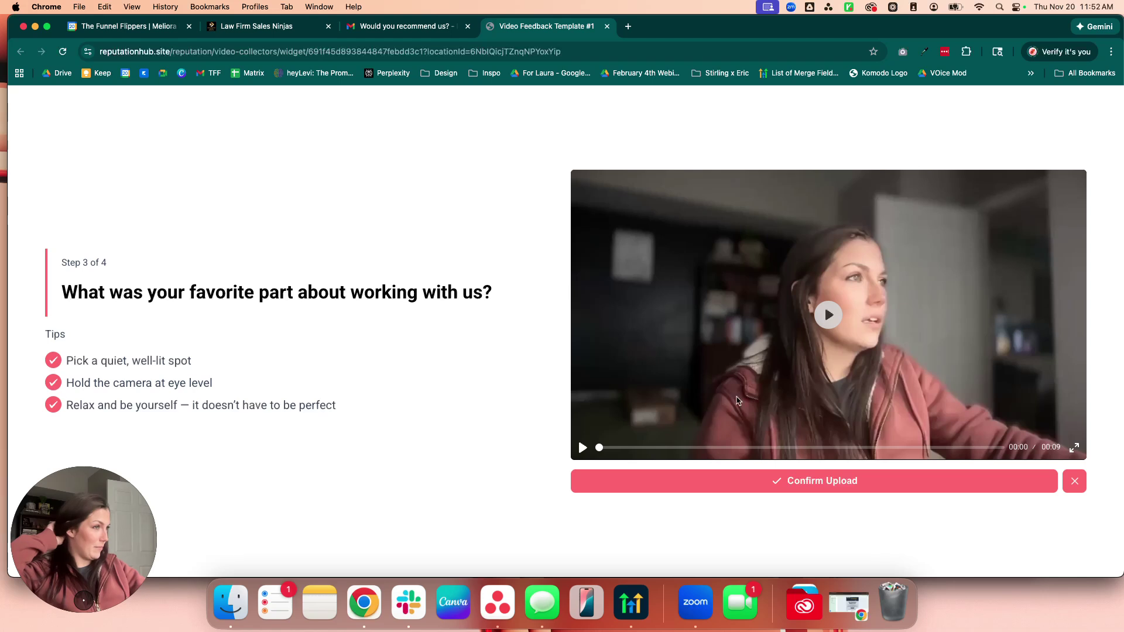
pyautogui.click(803, 484)
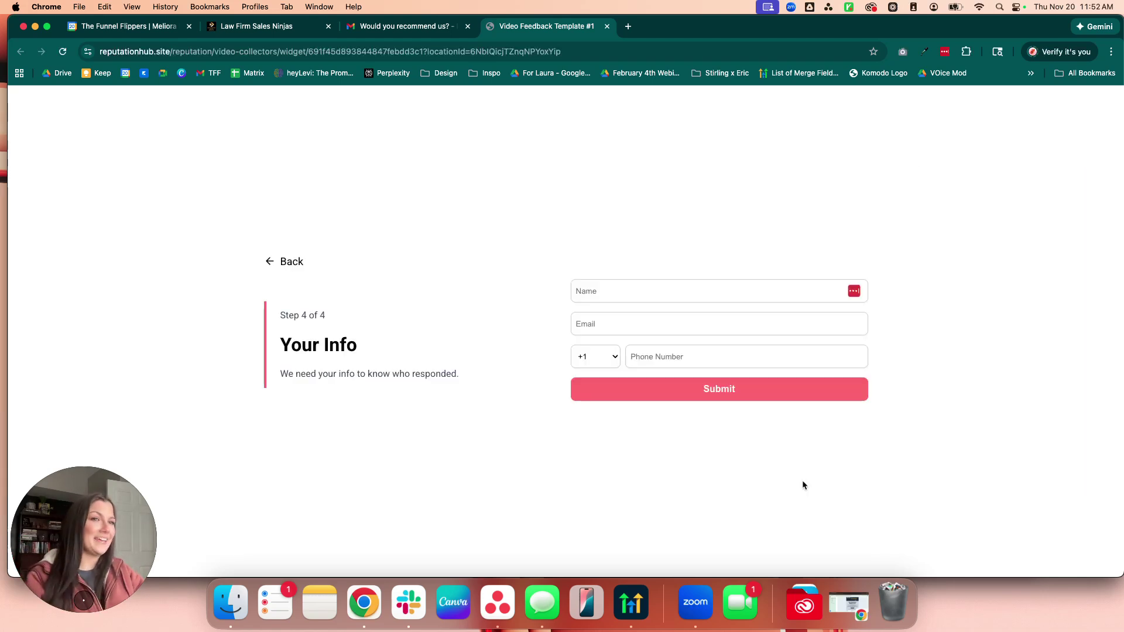
# Step: Fill in the respondent's name, email and phone number, submit the testimonial, and look over the closing page
pyautogui.click(605, 288)
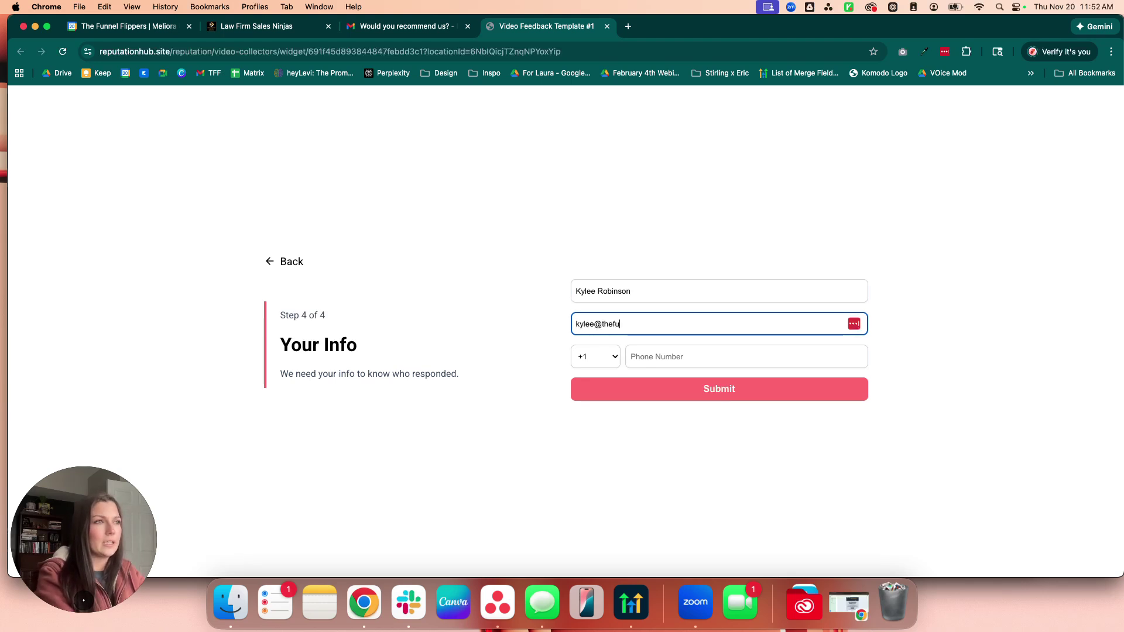
pyautogui.write('m')
pyautogui.press('Tab')
pyautogui.press('Tab')
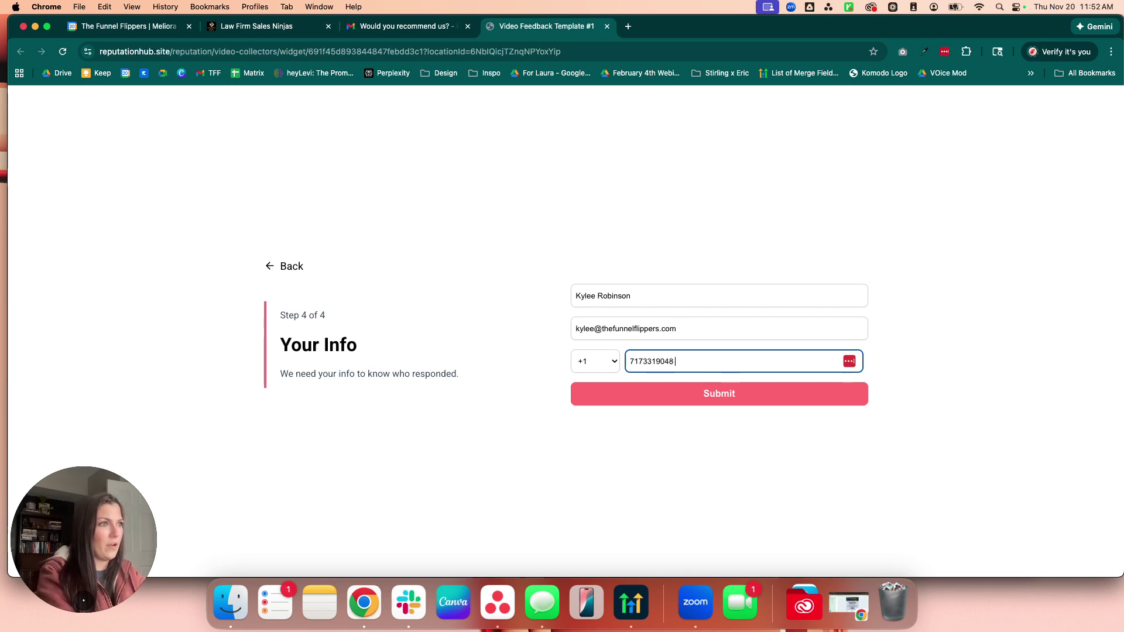
pyautogui.click(691, 452)
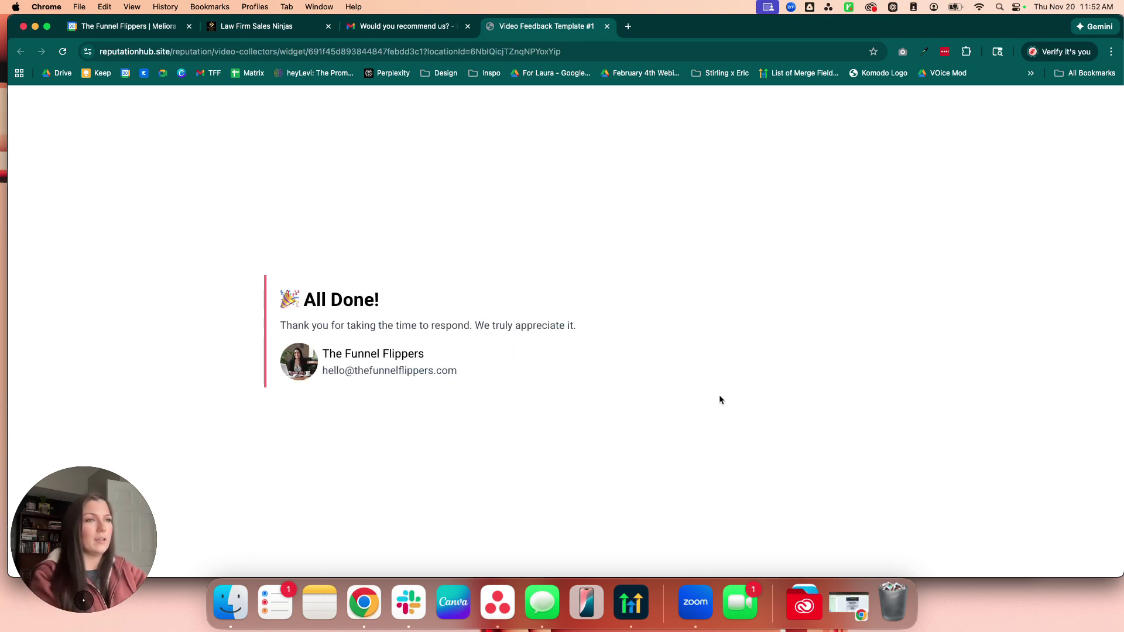
pyautogui.moveTo(250, 280); pyautogui.dragTo(482, 385)
pyautogui.click(489, 385)
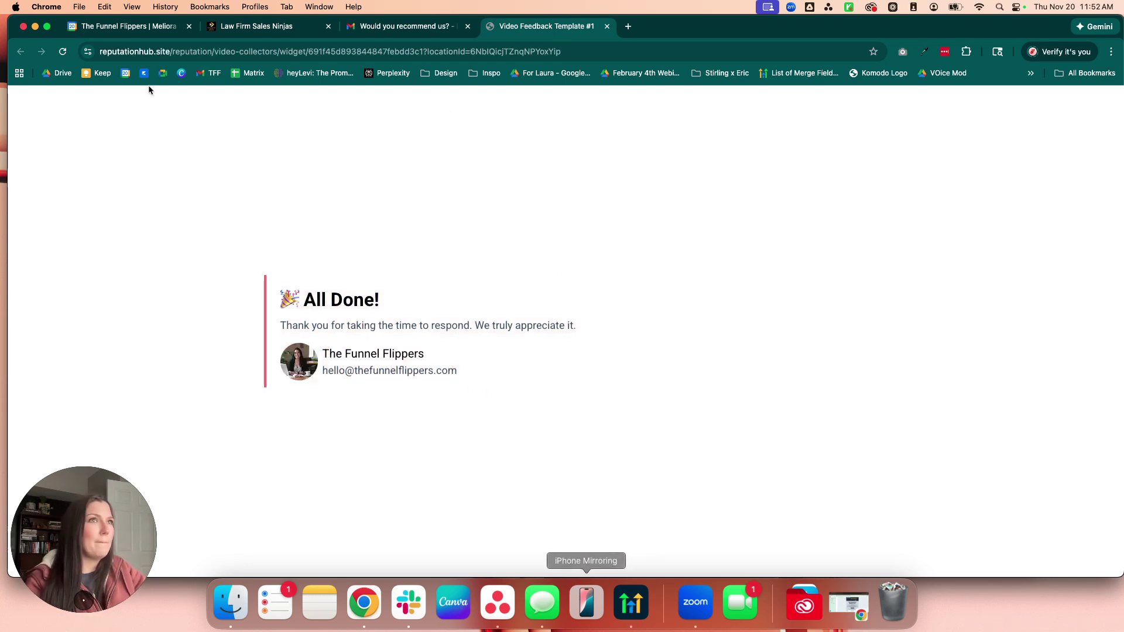
# Step: Return to the Video Testimonials overview in HighLevel, refresh it, and examine the onboarding tasks, video collectors and recent responses
pyautogui.click(252, 27)
pyautogui.scroll(-2, 372, 385)
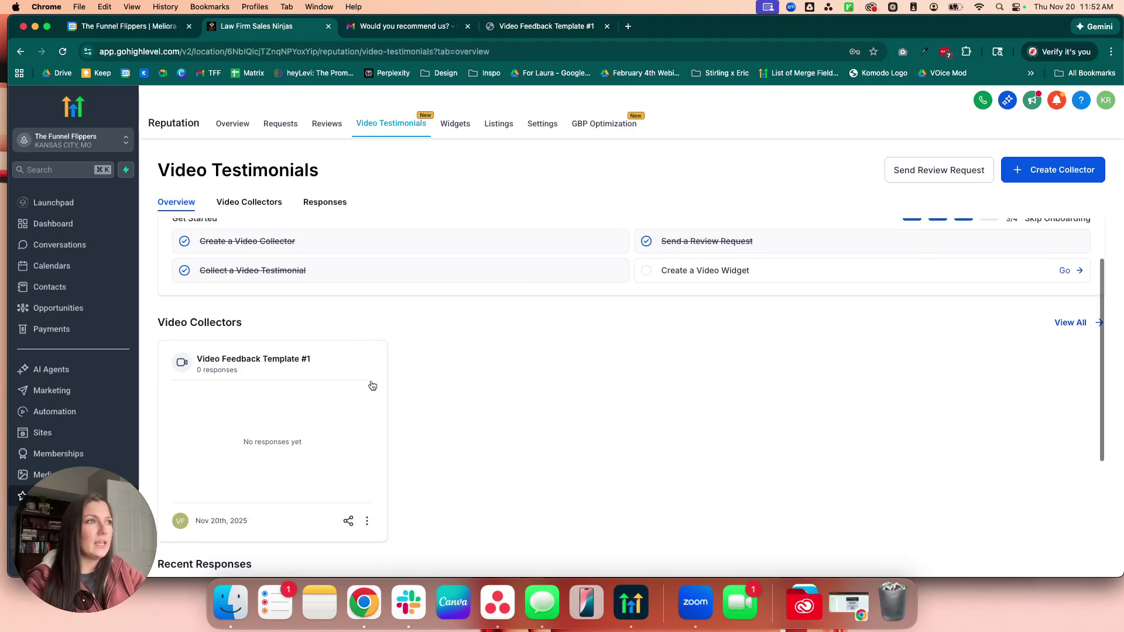
pyautogui.scroll(2, 372, 385)
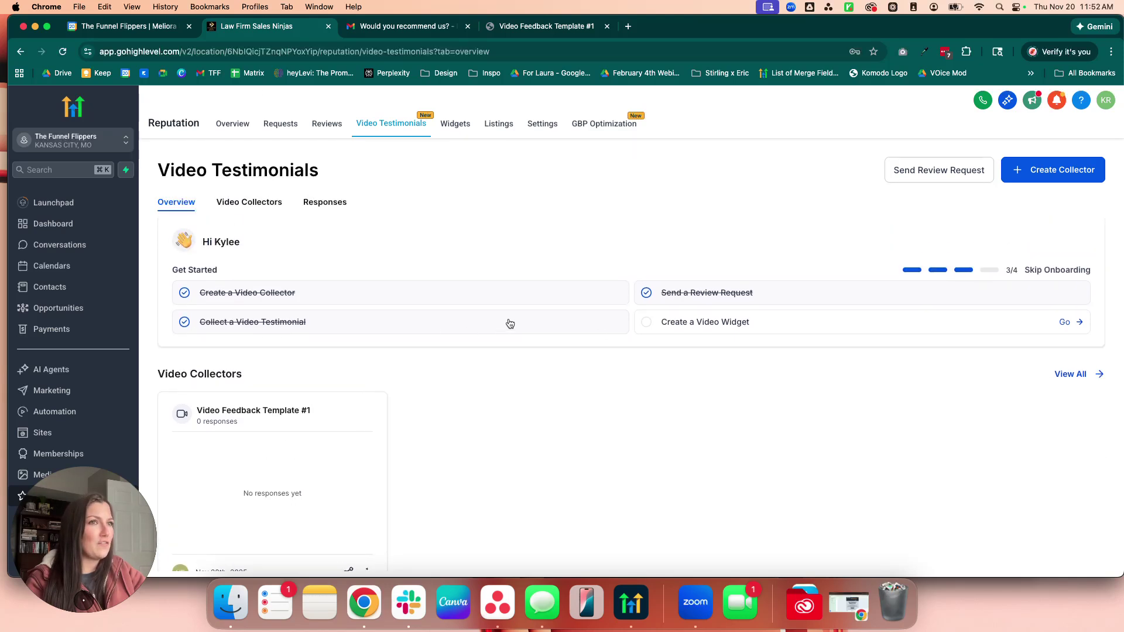
pyautogui.scroll(-5, 567, 375)
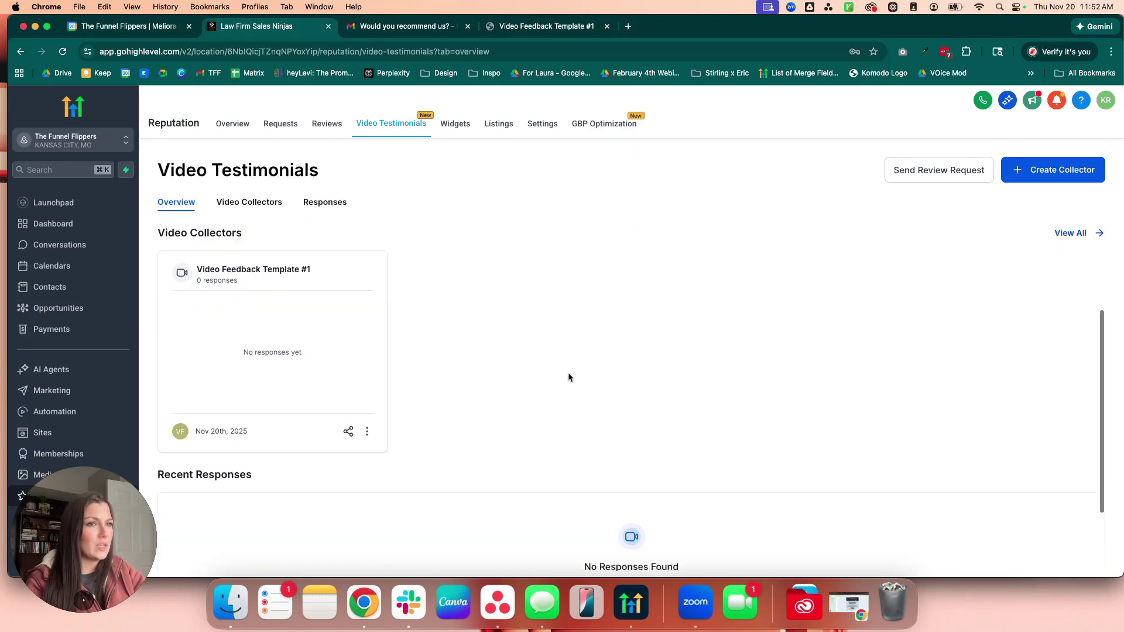
pyautogui.scroll(5, 568, 374)
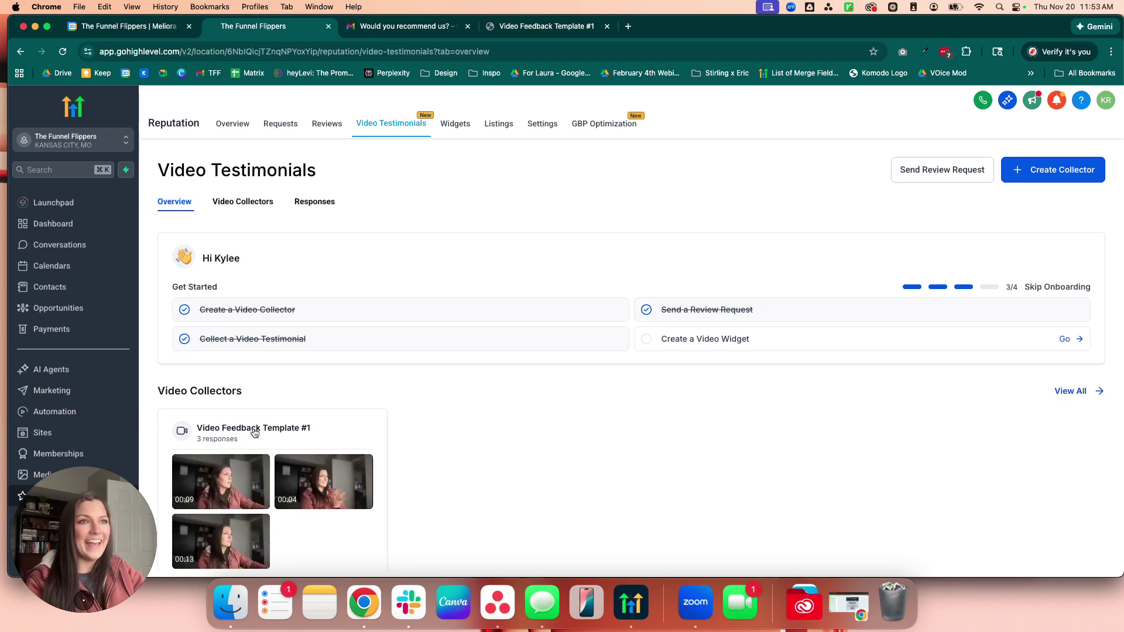
pyautogui.scroll(-5, 371, 440)
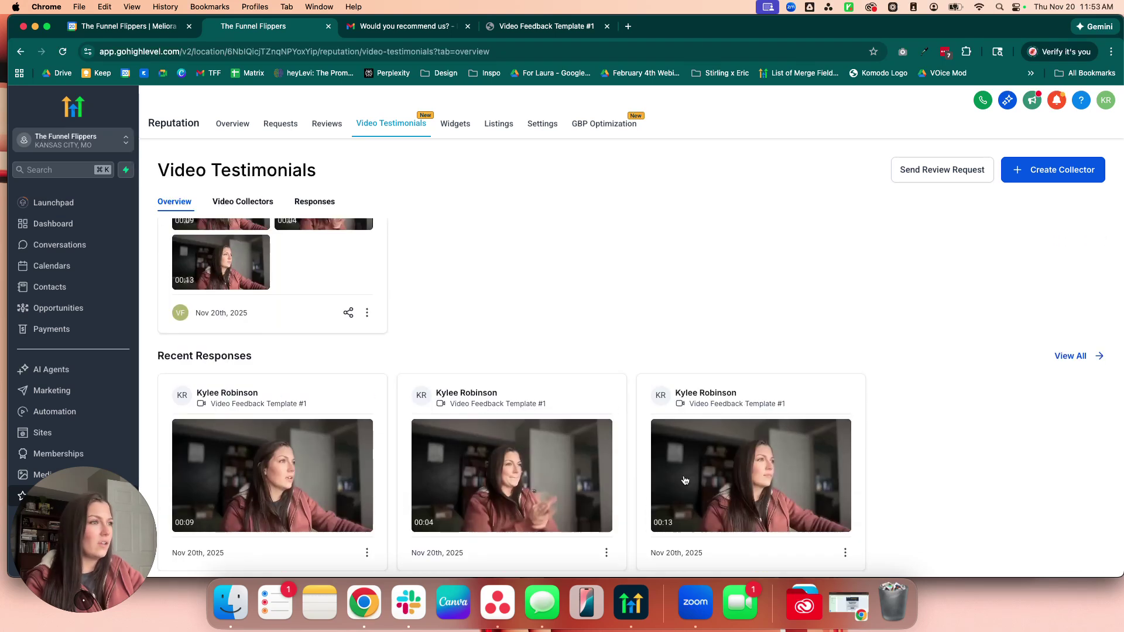
pyautogui.scroll(5, 683, 477)
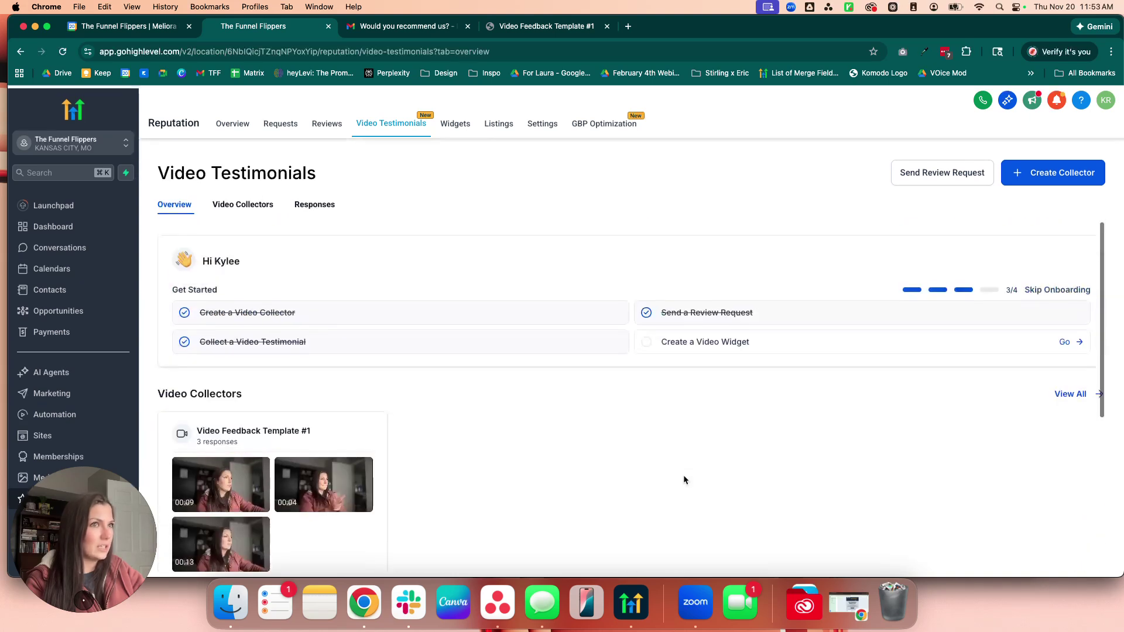
# Step: Open the first video response from the Video Testimonials responses and look through the respondent's answers to all three questions
pyautogui.click(316, 205)
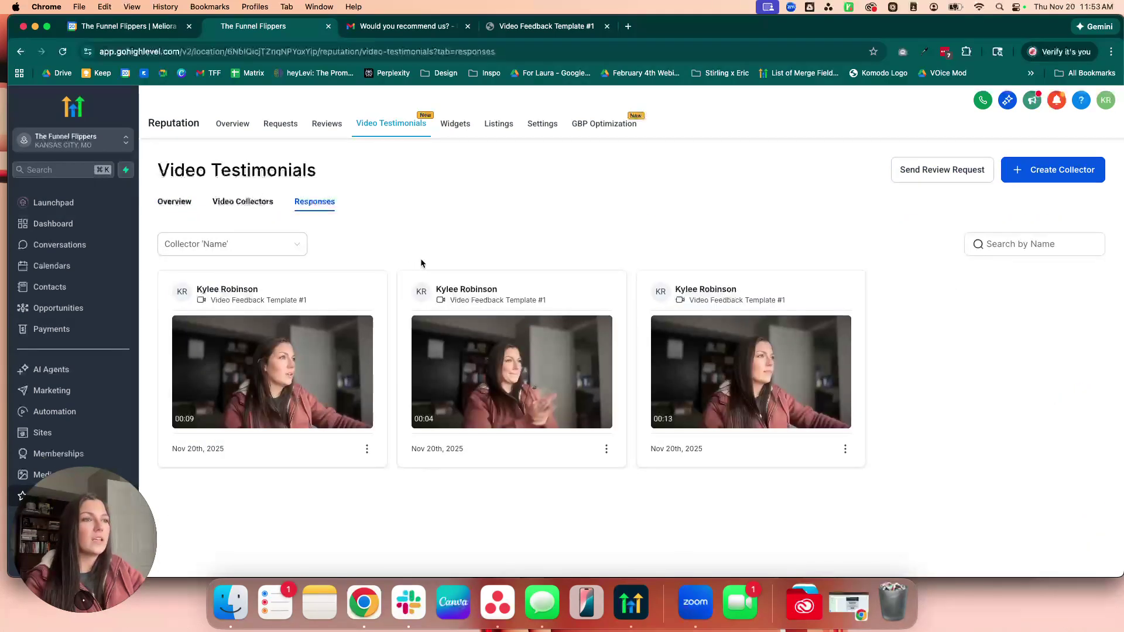
pyautogui.click(252, 305)
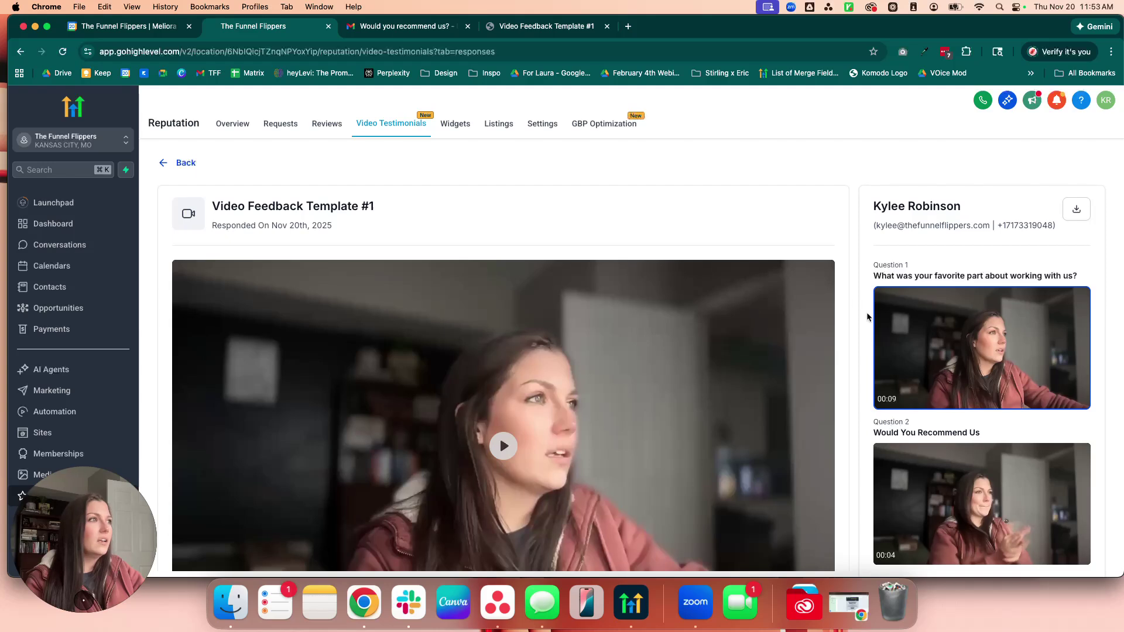
pyautogui.moveTo(1082, 277); pyautogui.dragTo(955, 277)
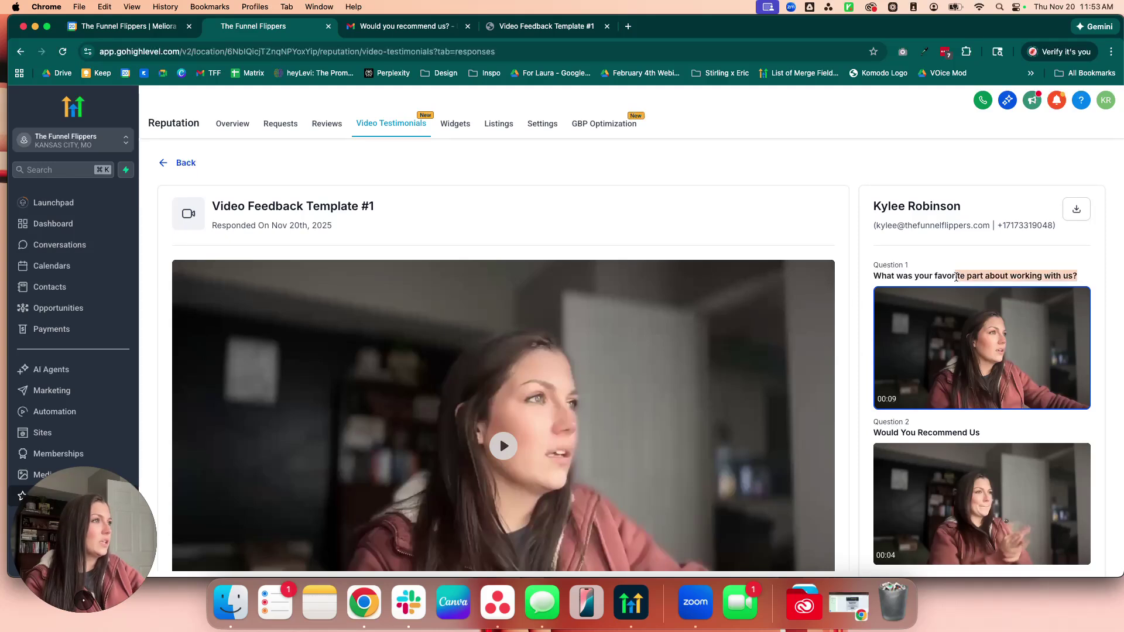
pyautogui.click(906, 268)
pyautogui.scroll(-3, 1022, 322)
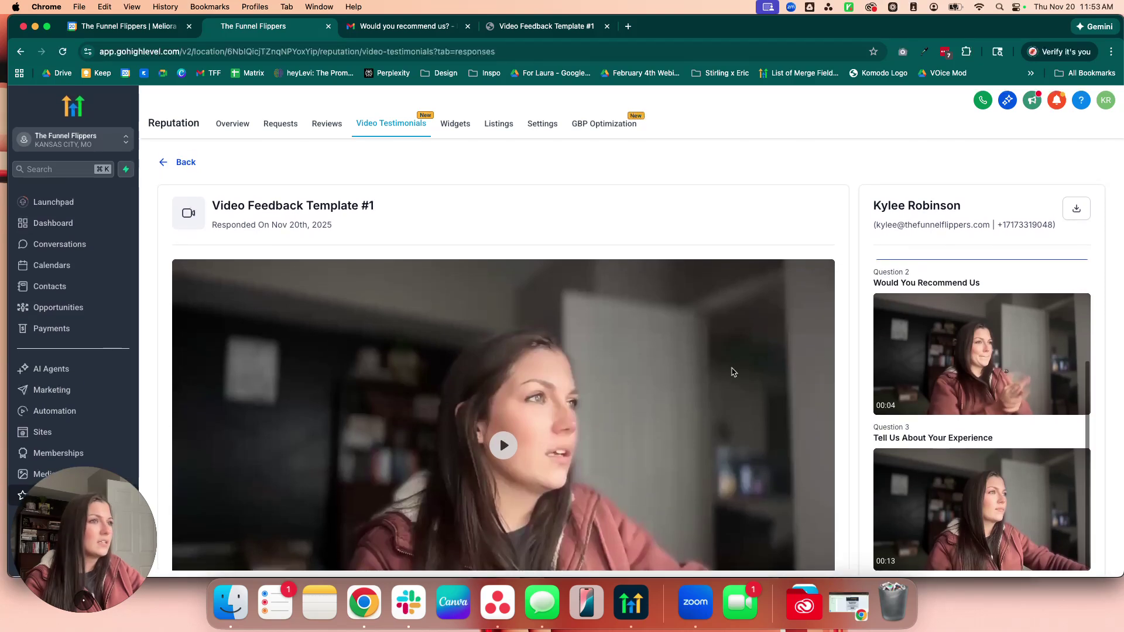
pyautogui.scroll(-3, 729, 367)
pyautogui.scroll(2, 729, 367)
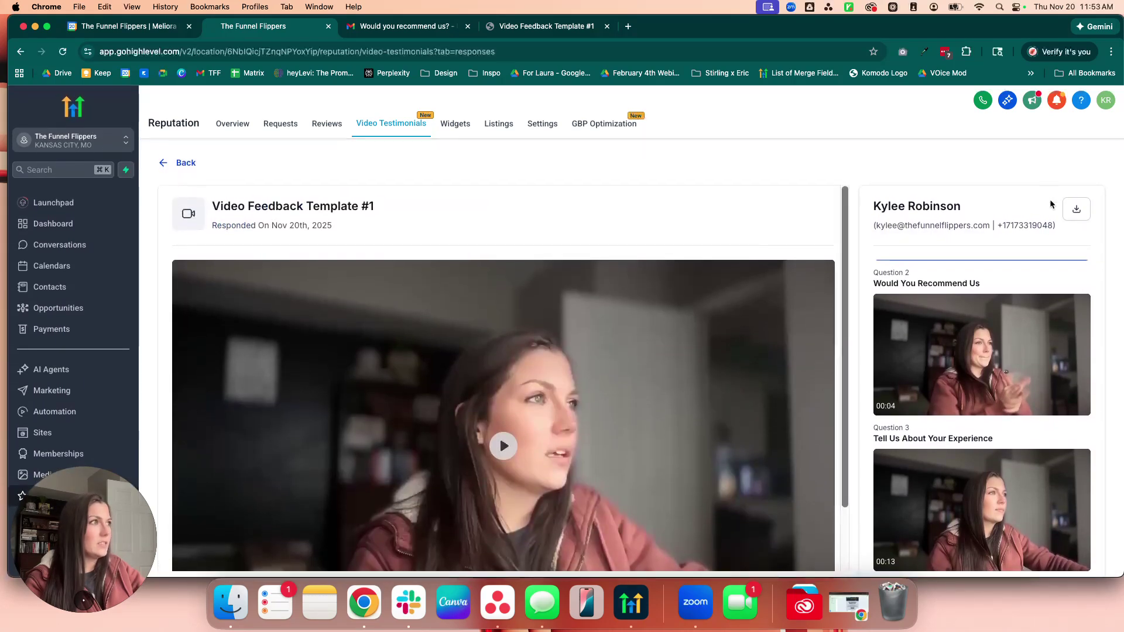
# Step: Check the download option for the response's videos without saving a file, and dismiss the multiple-file download request
pyautogui.click(1083, 210)
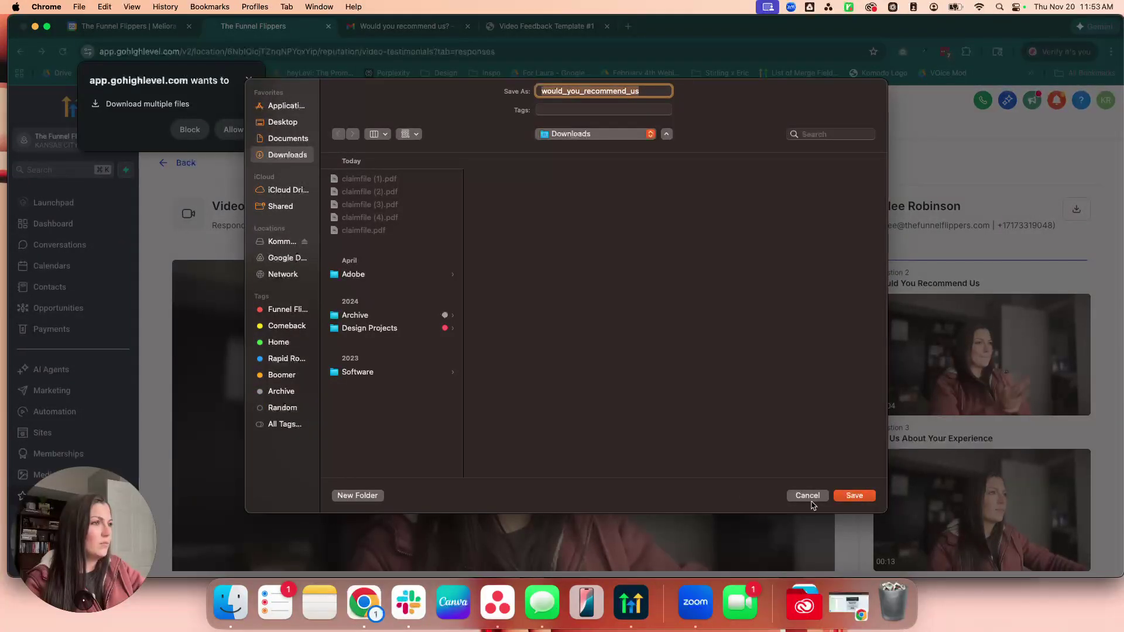
pyautogui.click(809, 496)
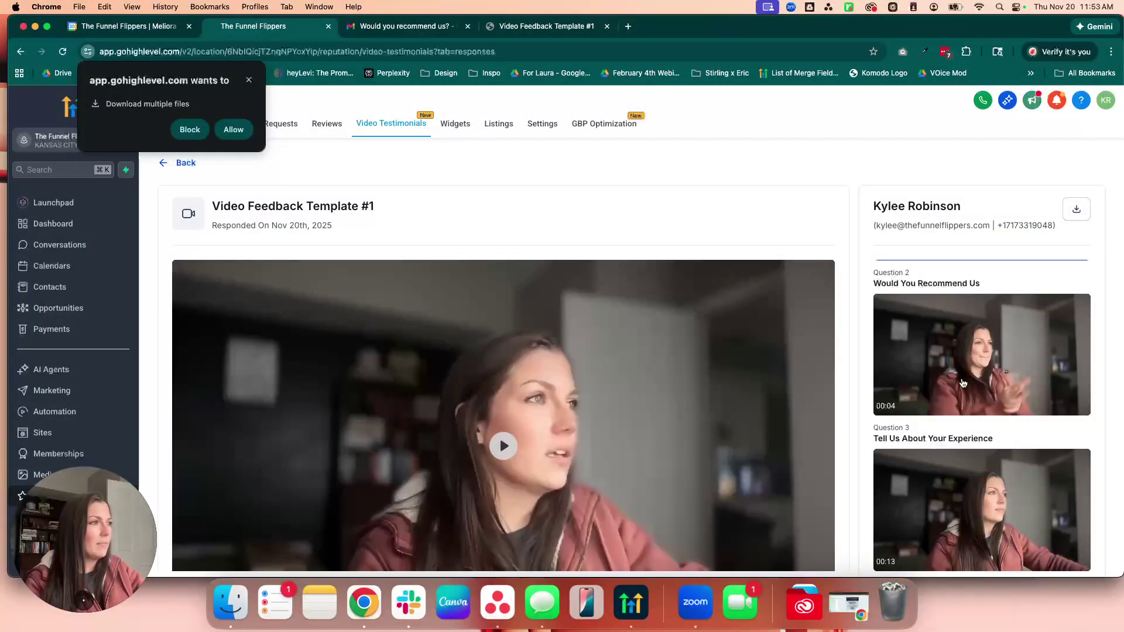
pyautogui.scroll(2, 937, 349)
pyautogui.scroll(2, 937, 350)
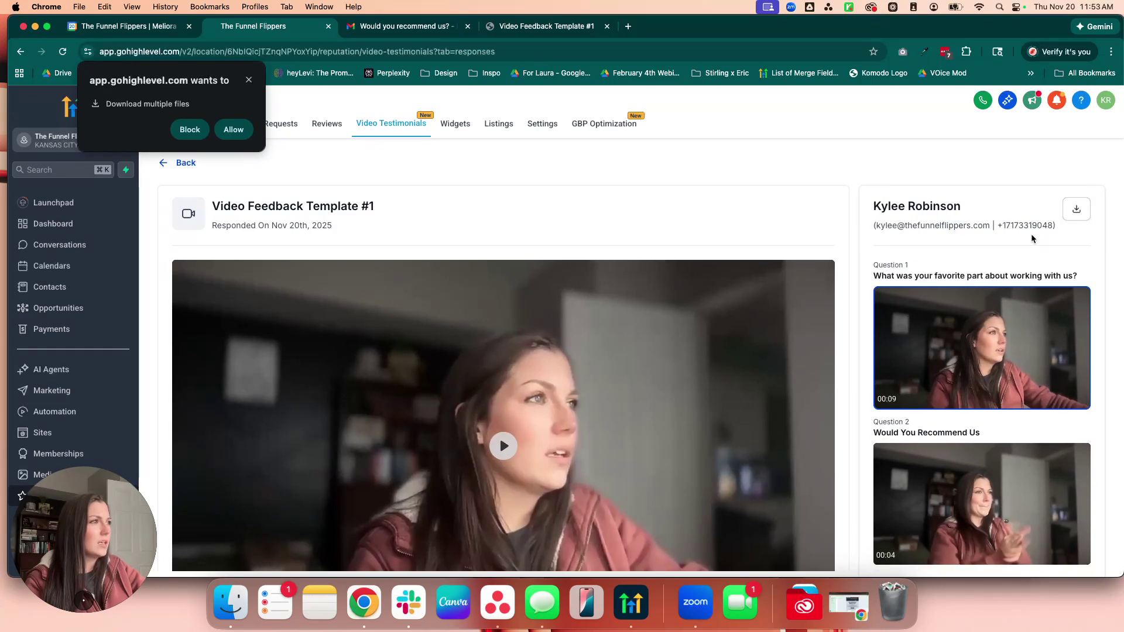
pyautogui.click(1025, 352)
pyautogui.click(250, 79)
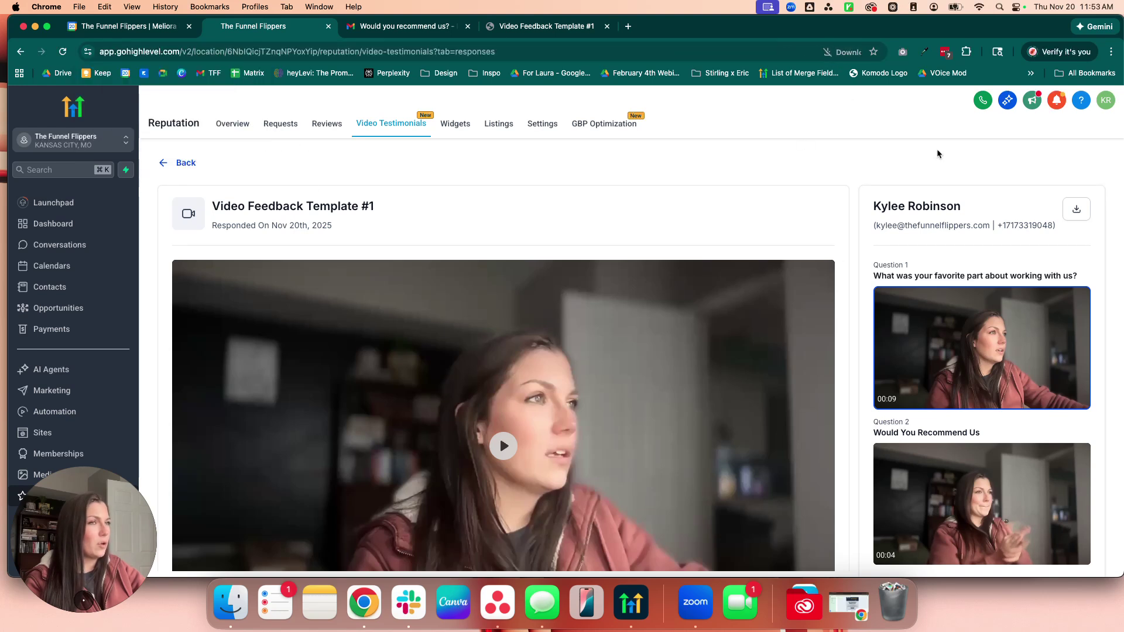
# Step: Return to the list of responses, view the details of the 13-second response, and go back to the list
pyautogui.click(179, 163)
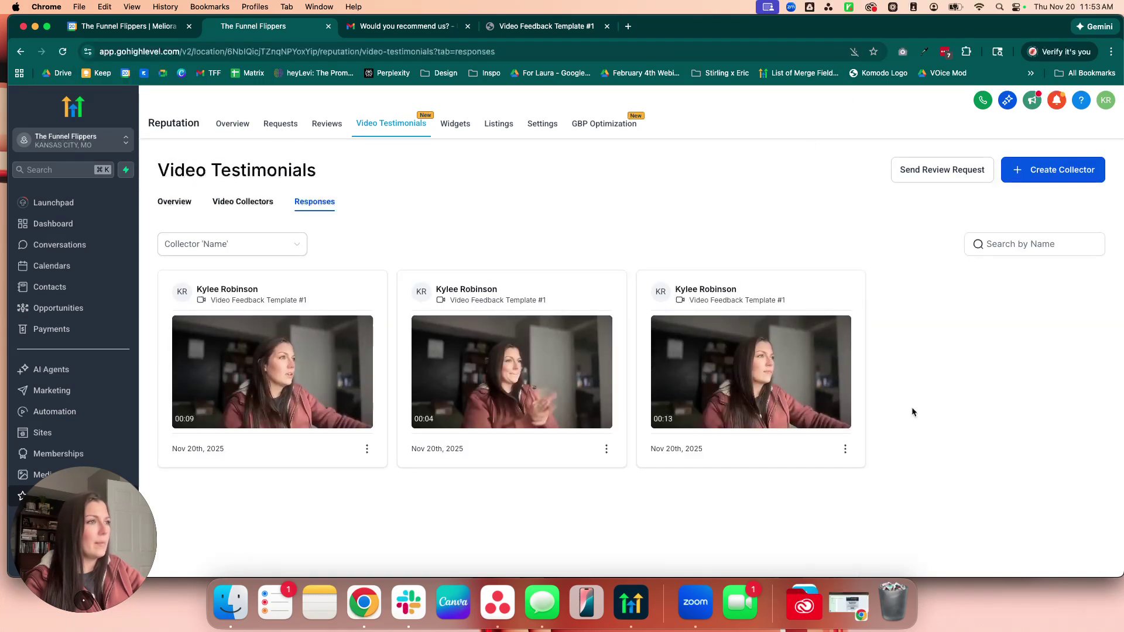
pyautogui.click(838, 450)
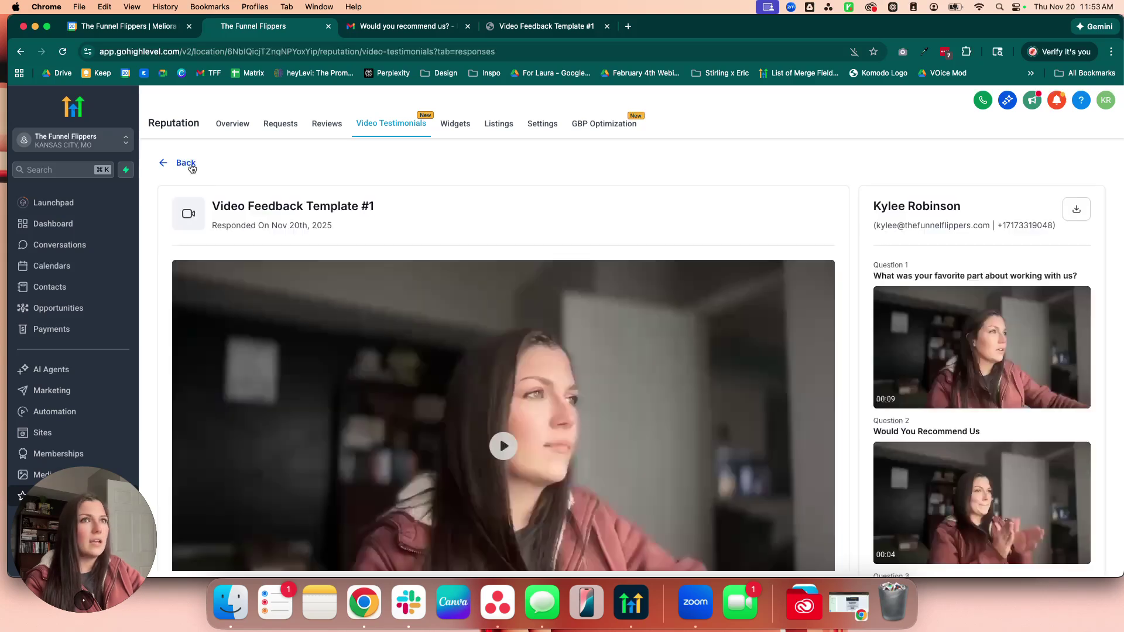
pyautogui.click(182, 164)
pyautogui.click(845, 450)
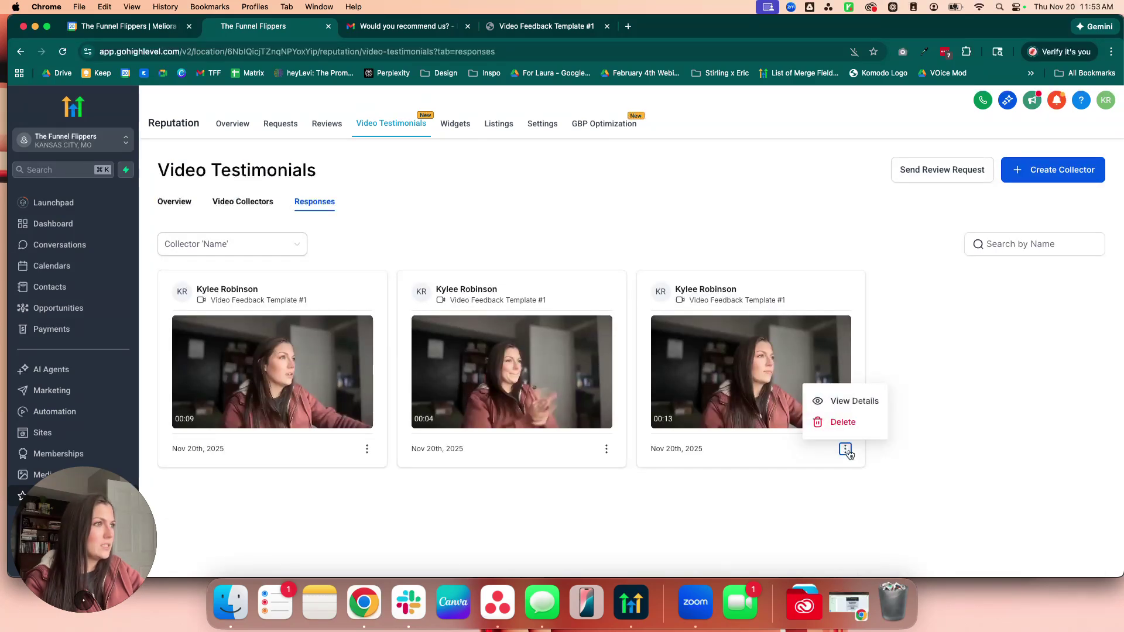
pyautogui.moveTo(847, 449)
pyautogui.click(847, 403)
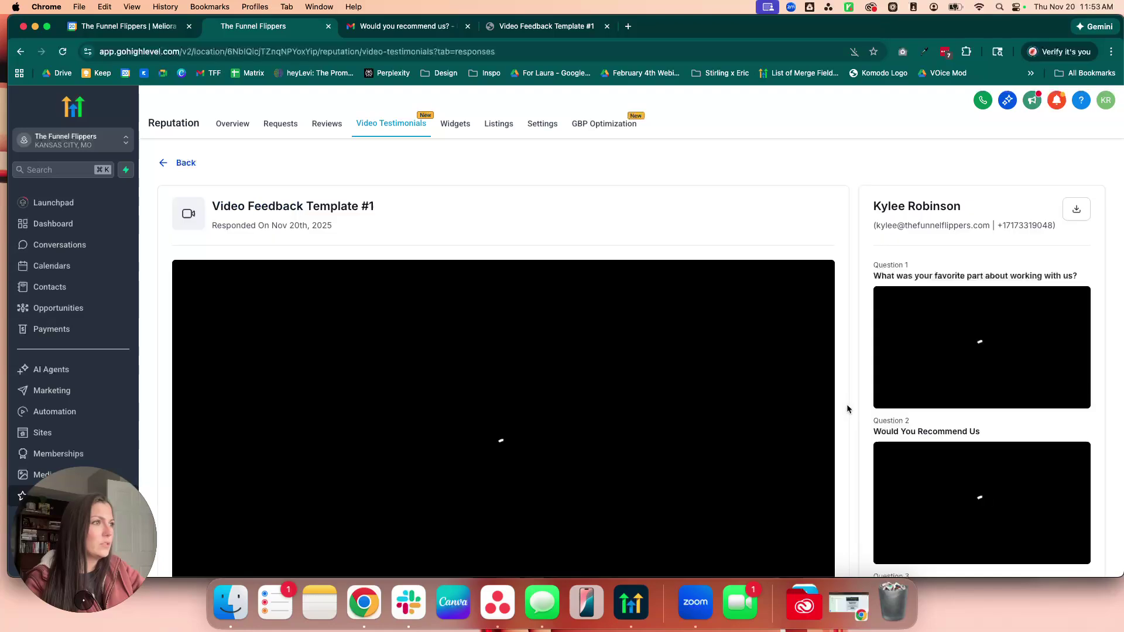
pyautogui.click(187, 162)
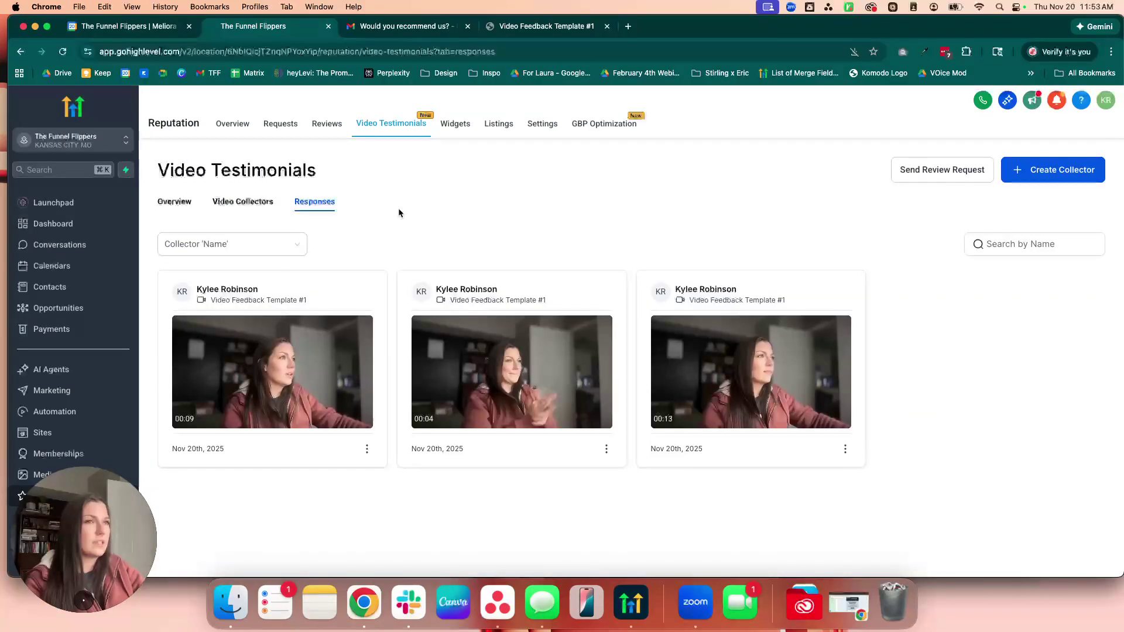
# Step: Look over the video collectors and start the Create a Video Widget onboarding task from the Video Testimonials overview
pyautogui.click(226, 205)
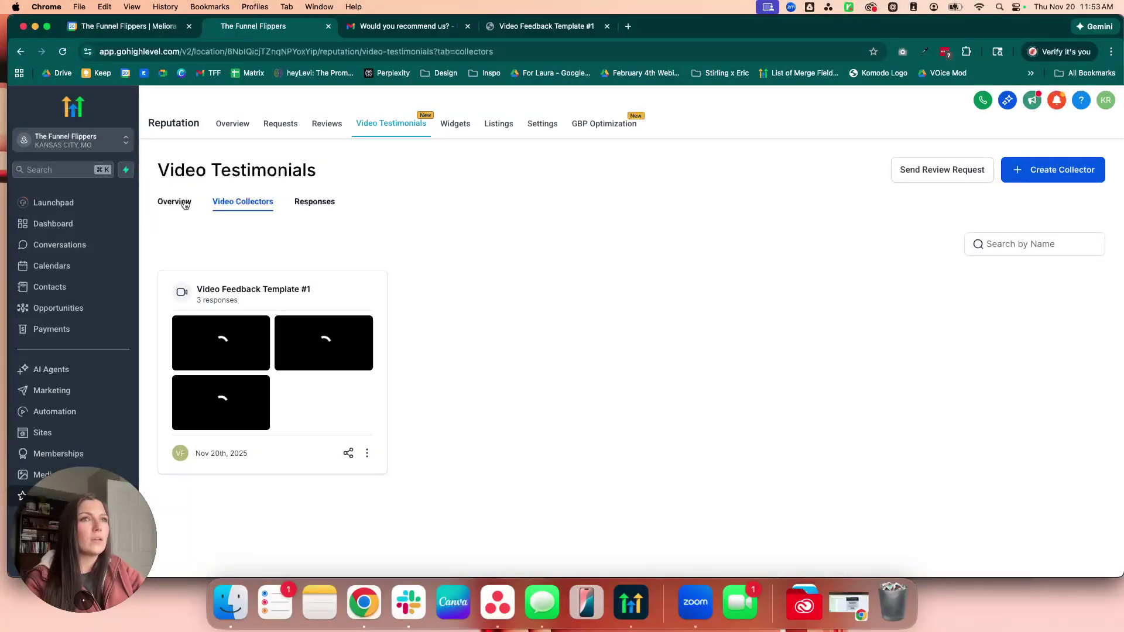
pyautogui.scroll(-5, 835, 352)
pyautogui.scroll(6, 836, 354)
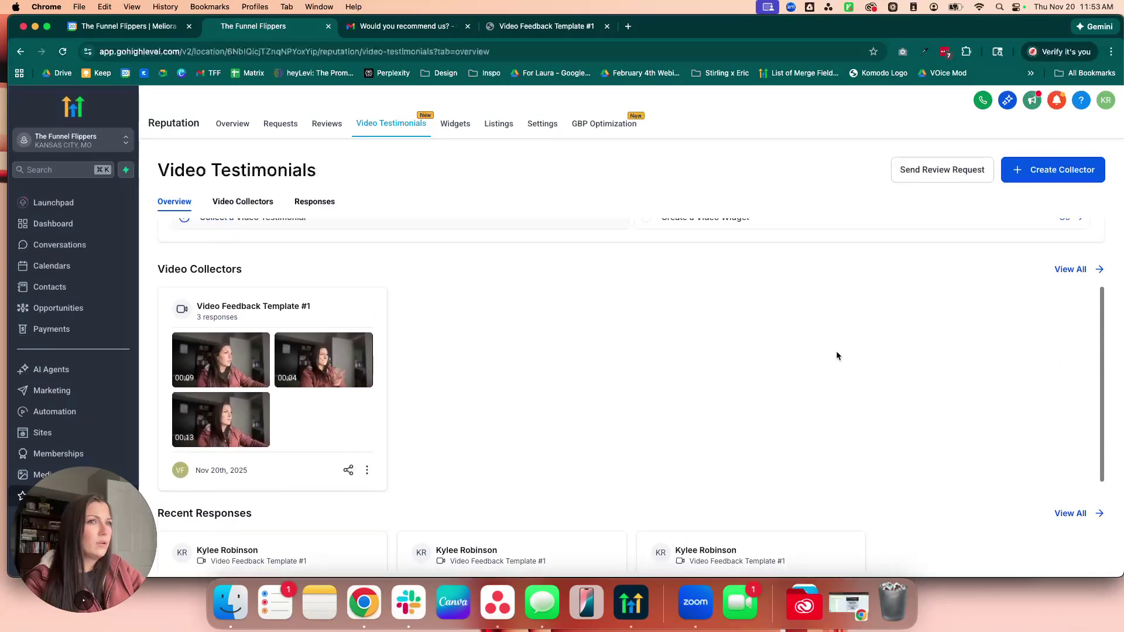
pyautogui.click(982, 339)
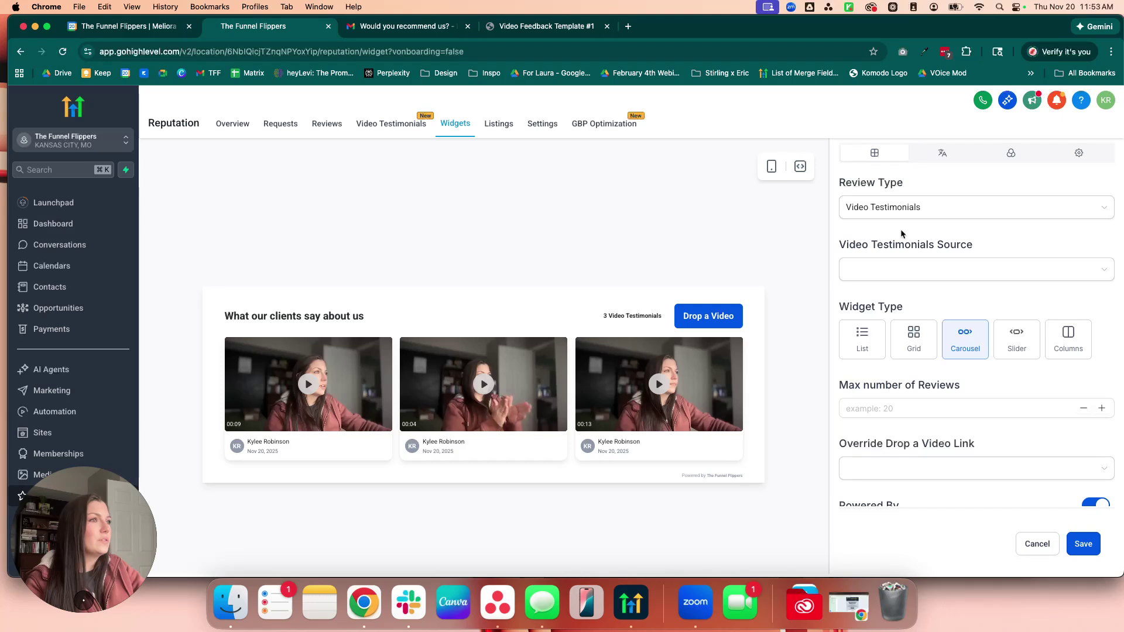
# Step: Check the widget's review type options and set the video testimonials source to Video Feedback Template #1
pyautogui.click(853, 212)
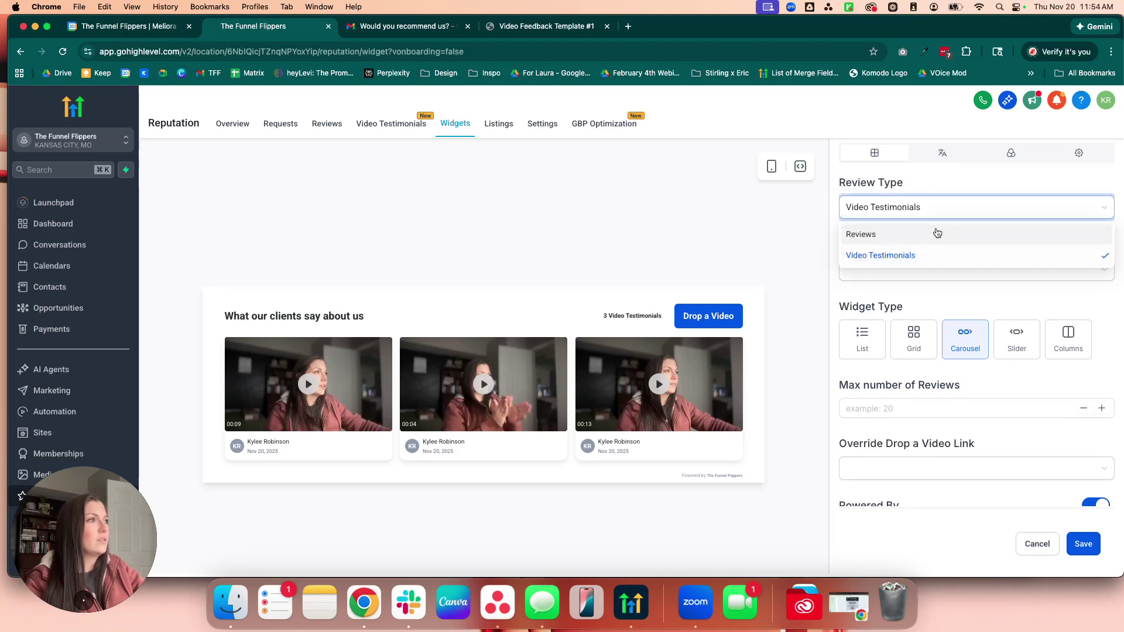
pyautogui.click(948, 188)
pyautogui.click(960, 270)
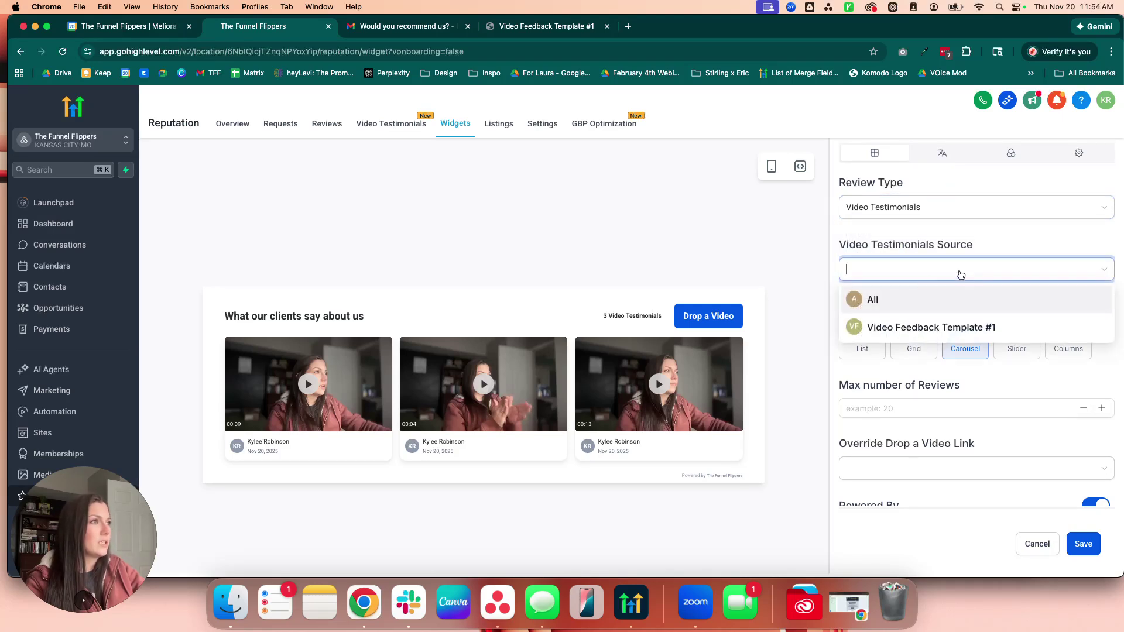
pyautogui.click(919, 325)
pyautogui.scroll(-1, 973, 294)
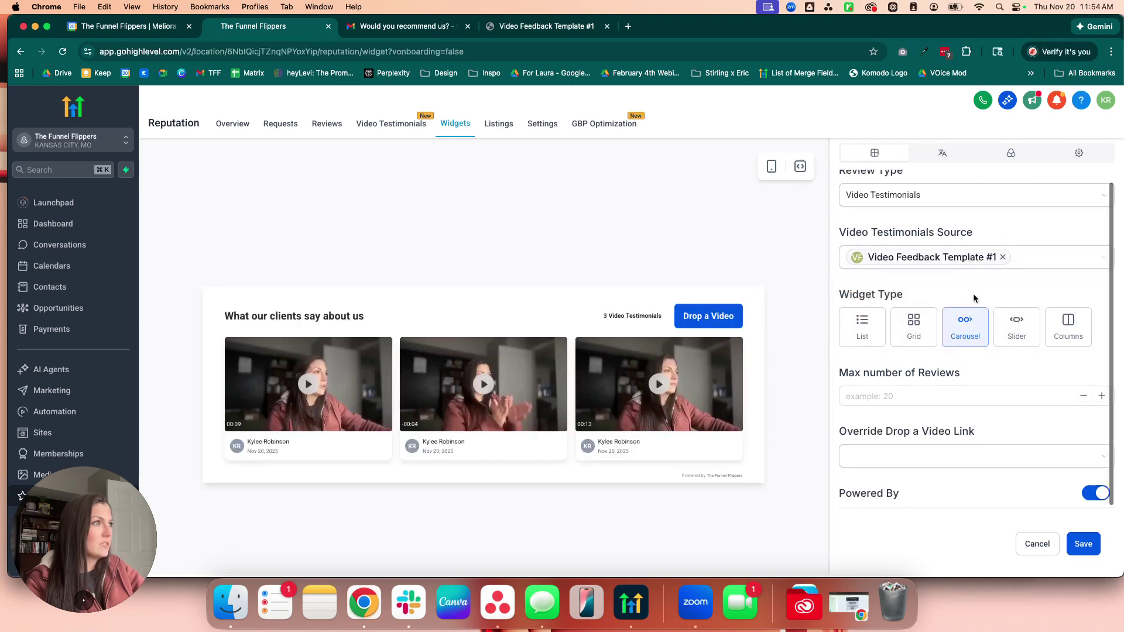
# Step: Set the widget type to Grid and override the Drop a Video link with Video Feedback Template #1
pyautogui.click(914, 326)
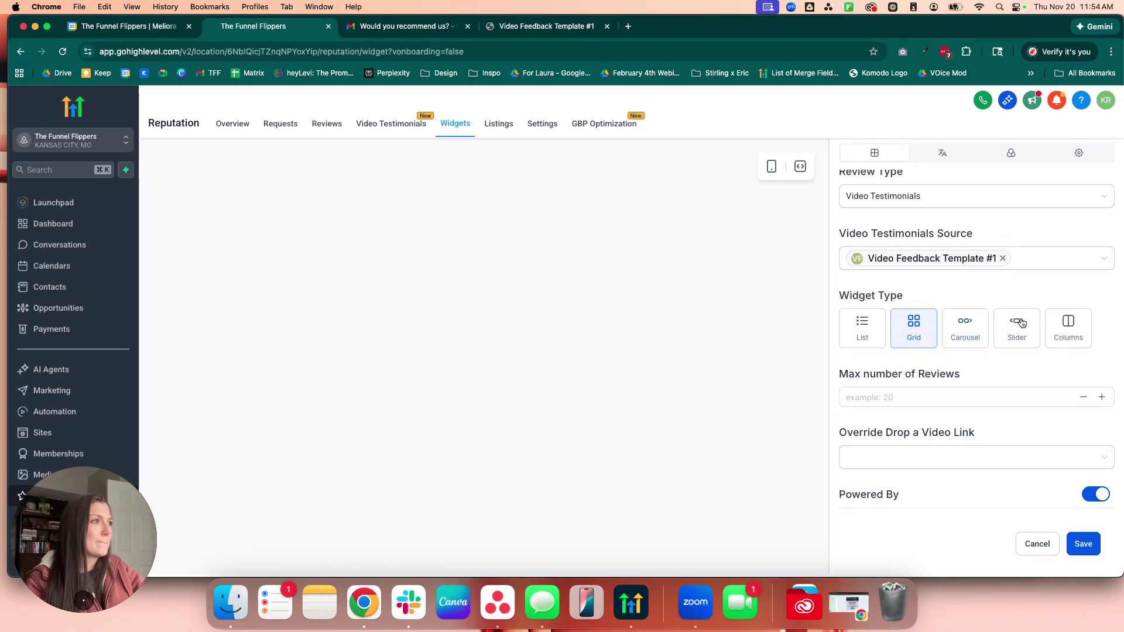
pyautogui.scroll(-1, 1010, 378)
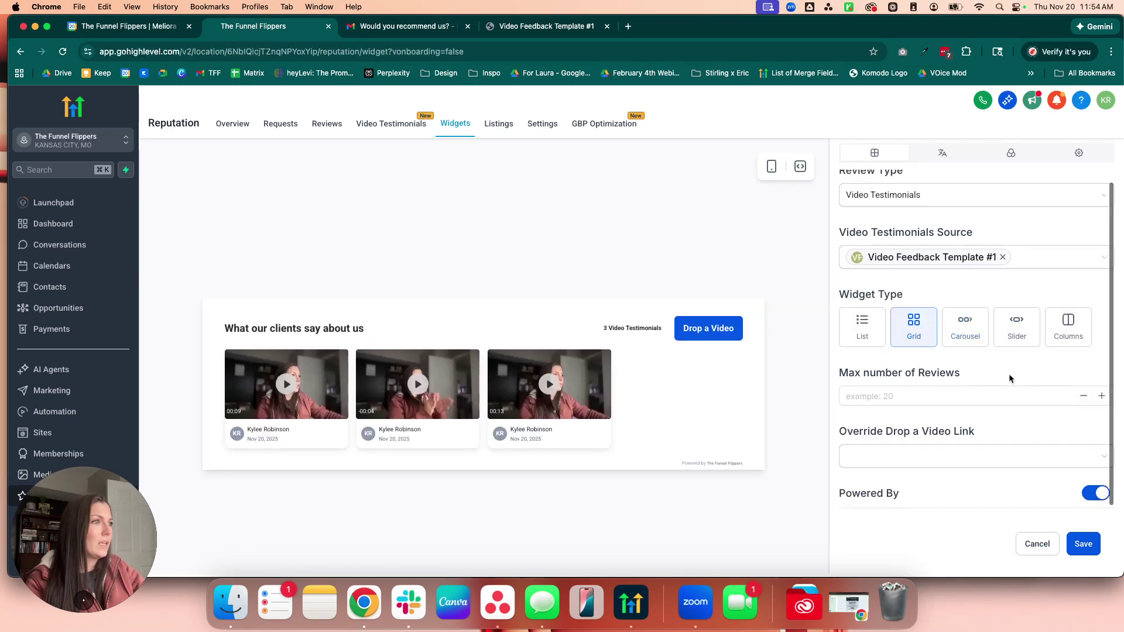
pyautogui.click(905, 462)
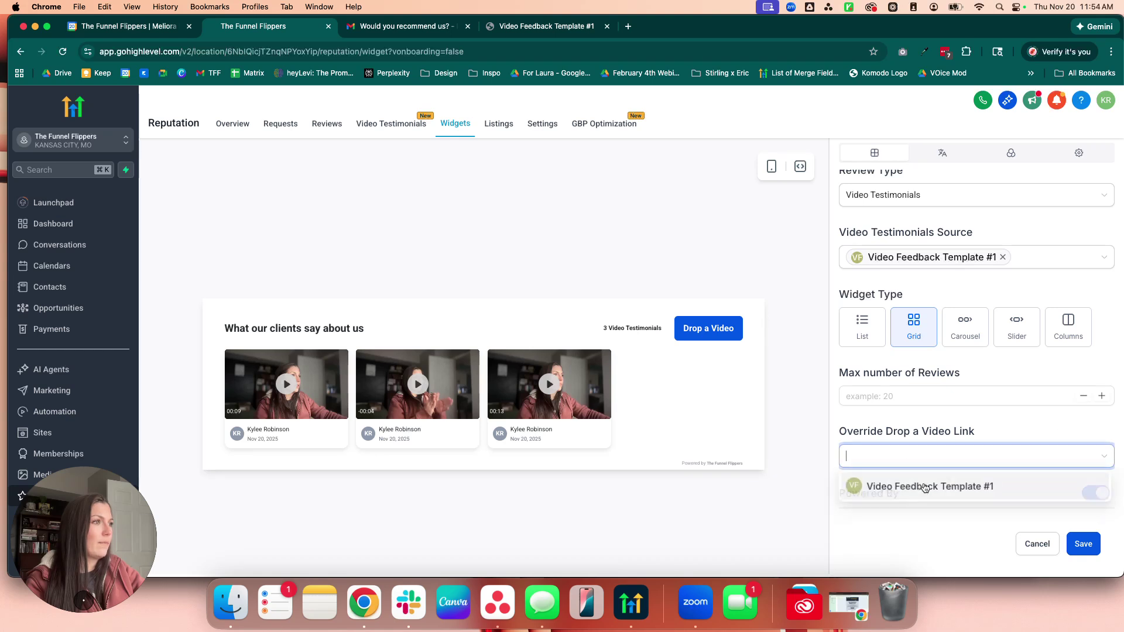
pyautogui.click(925, 486)
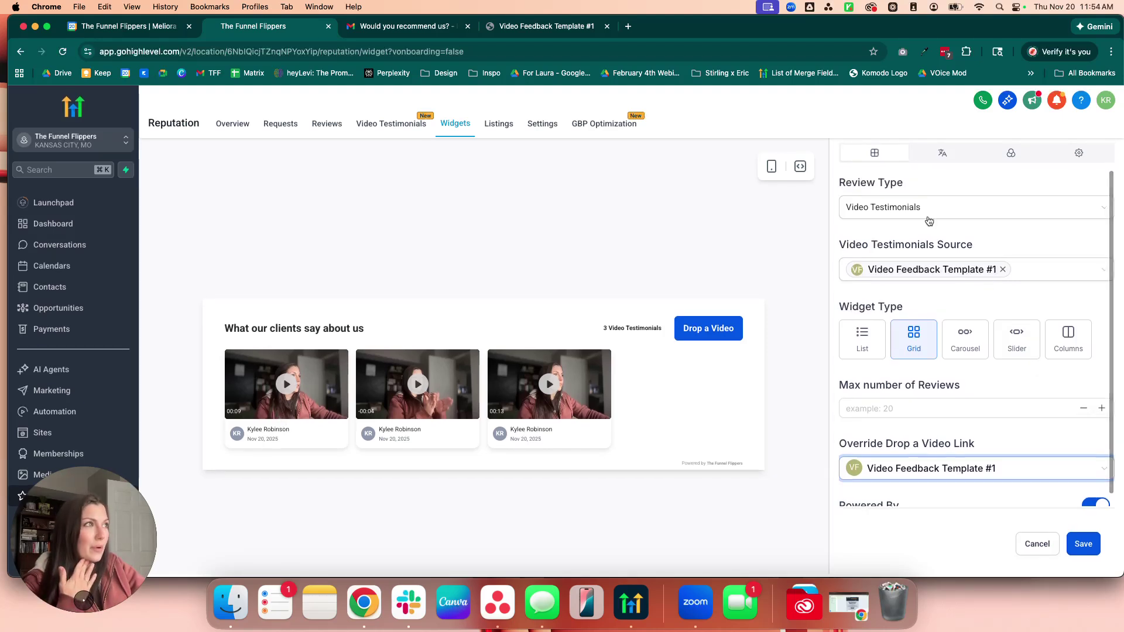
# Step: Look through the widget's text, theme, font, color and settings options, and return to its layout options
pyautogui.click(953, 155)
pyautogui.click(995, 156)
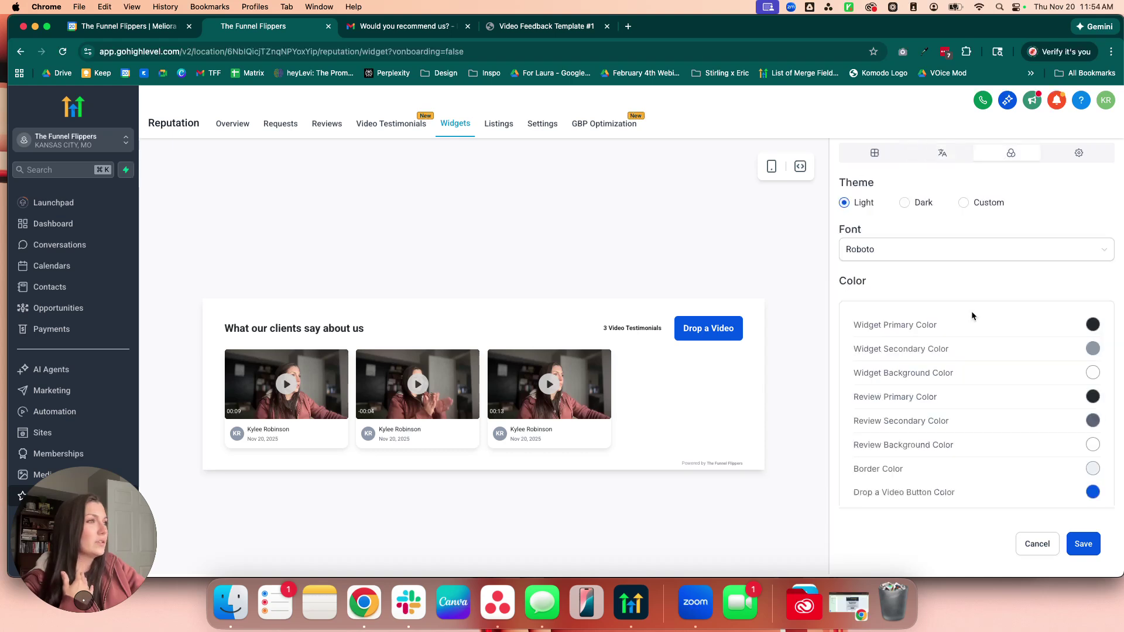
pyautogui.scroll(-2, 972, 309)
pyautogui.scroll(2, 979, 305)
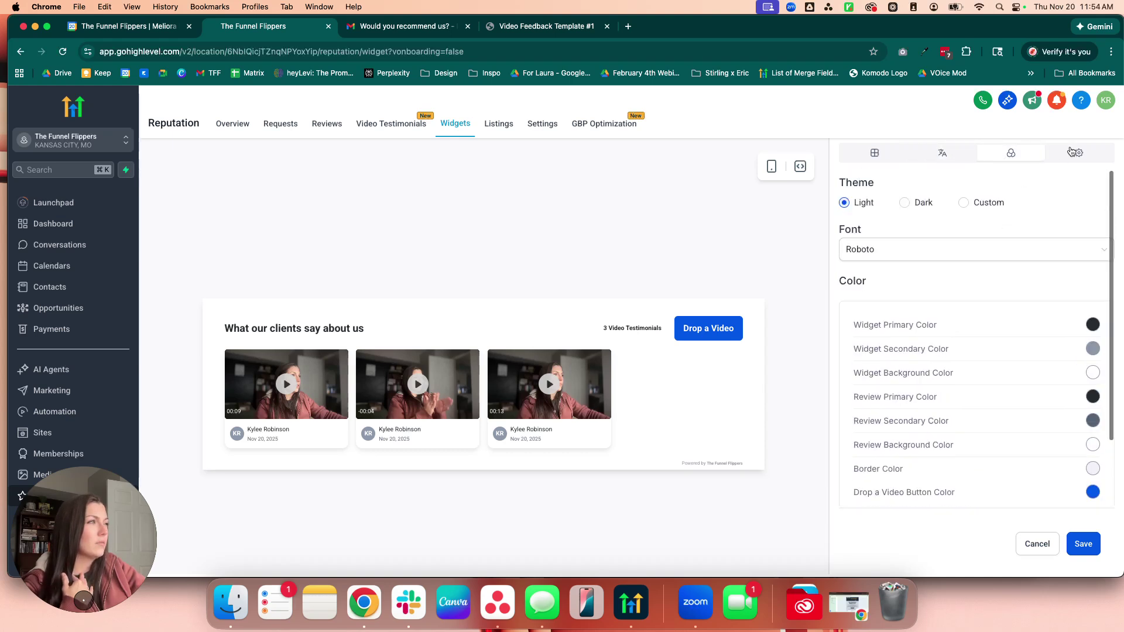
pyautogui.click(1075, 153)
pyautogui.click(874, 153)
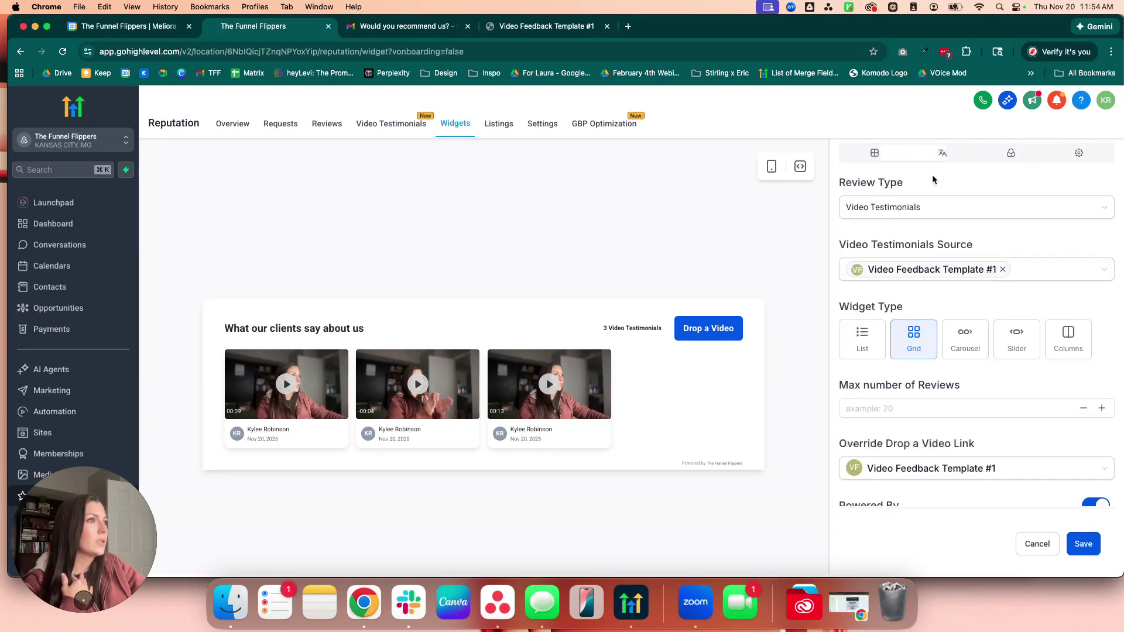
# Step: Replace the widget's video testimonials source with All
pyautogui.click(1004, 275)
pyautogui.click(1005, 278)
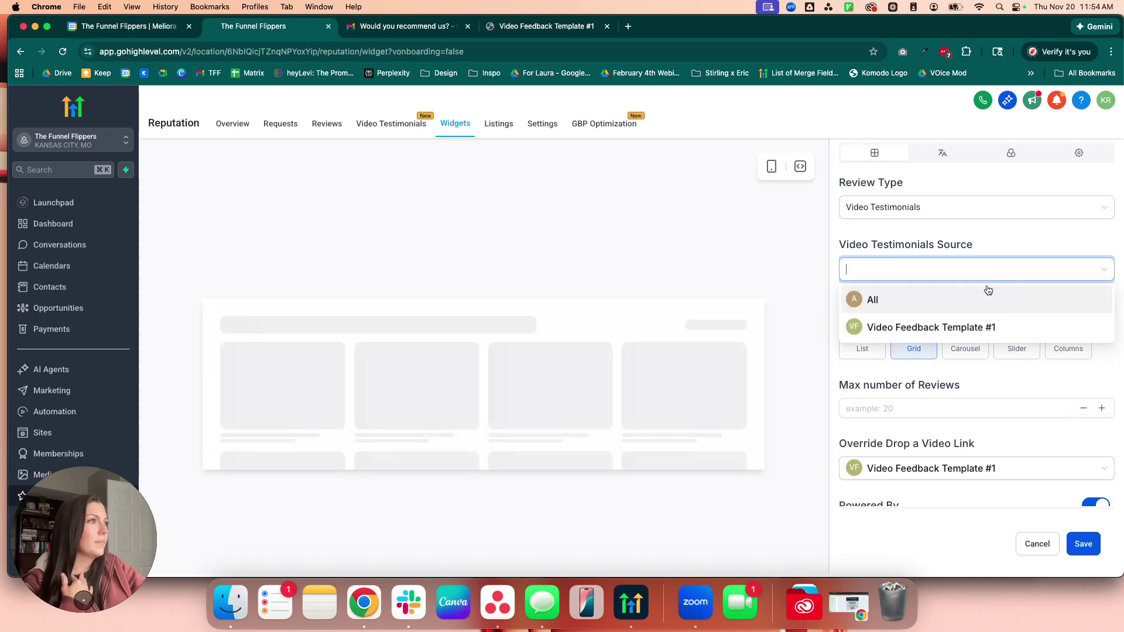
pyautogui.click(951, 300)
pyautogui.click(1006, 233)
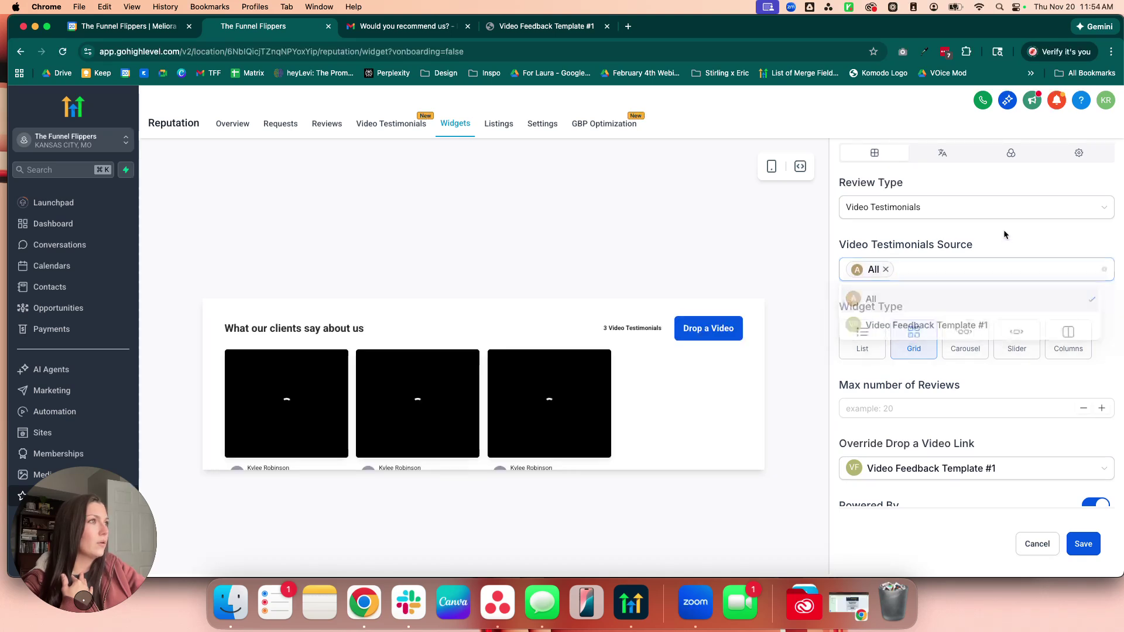
# Step: Set the widget's maximum number of reviews to 2 and save the widget without entering a name
pyautogui.scroll(-1, 944, 377)
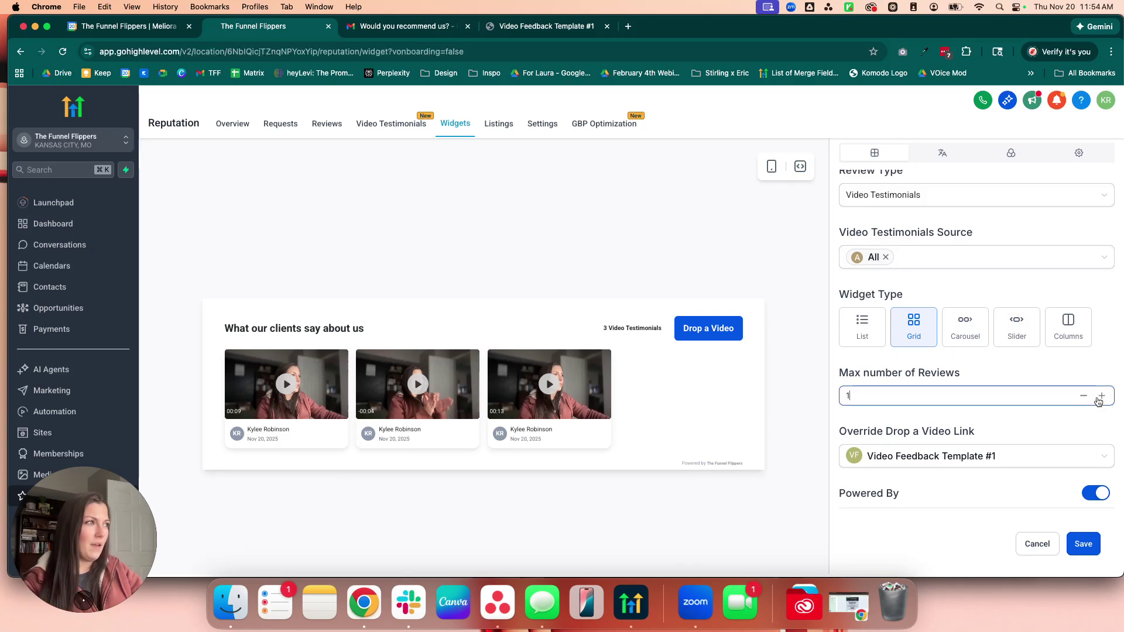
pyautogui.click(1083, 548)
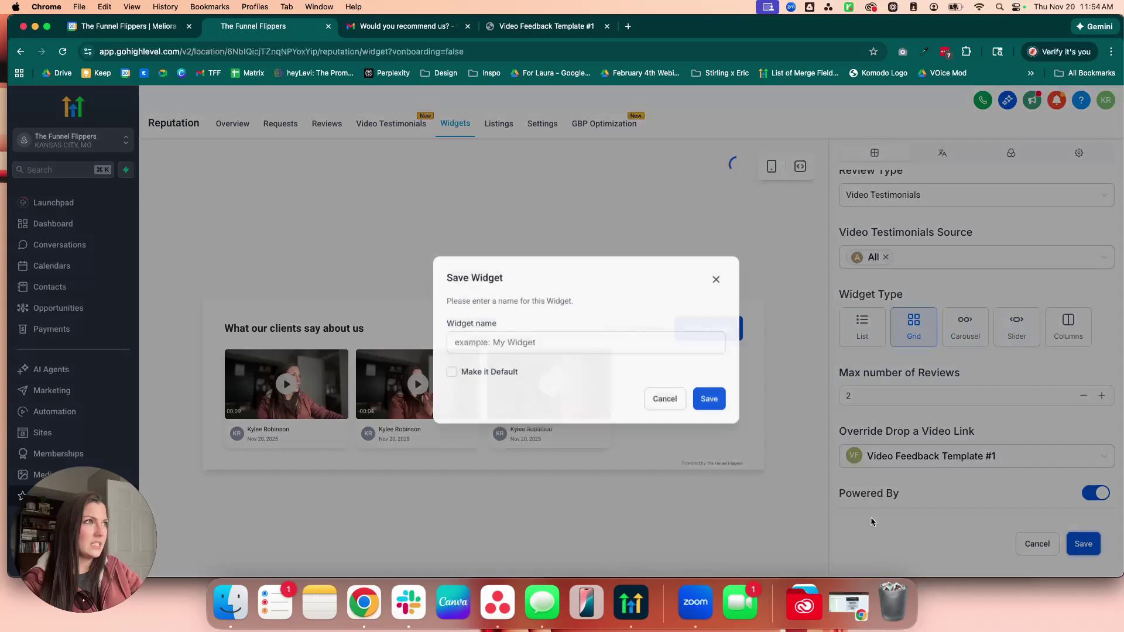
pyautogui.click(695, 395)
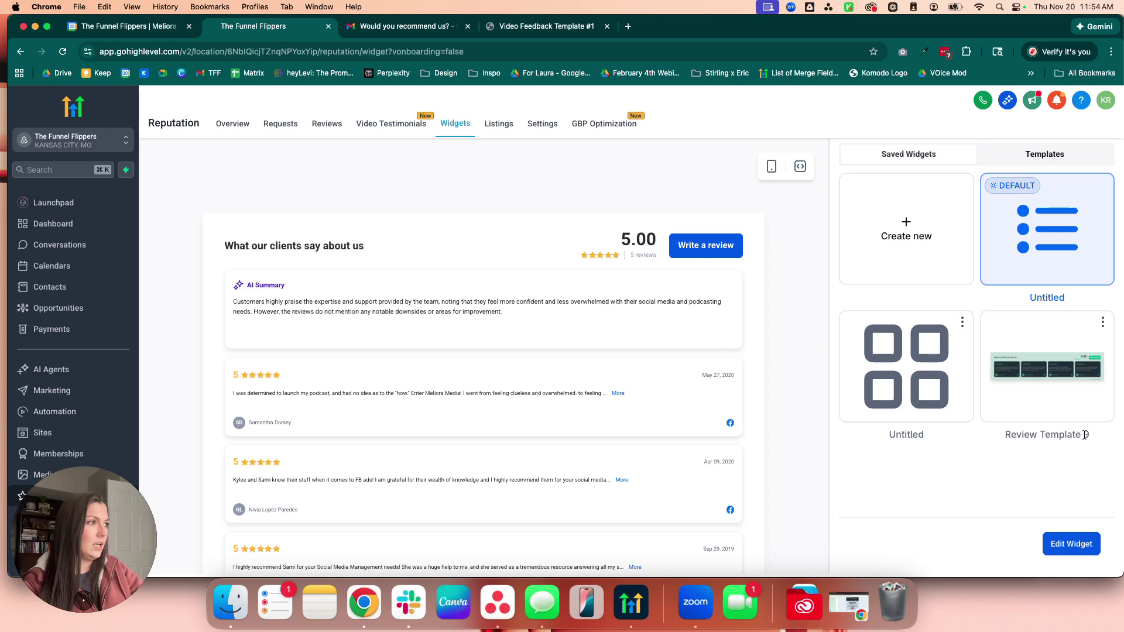
# Step: Select the saved grid widget and play both video testimonials in its preview
pyautogui.click(959, 350)
pyautogui.click(962, 322)
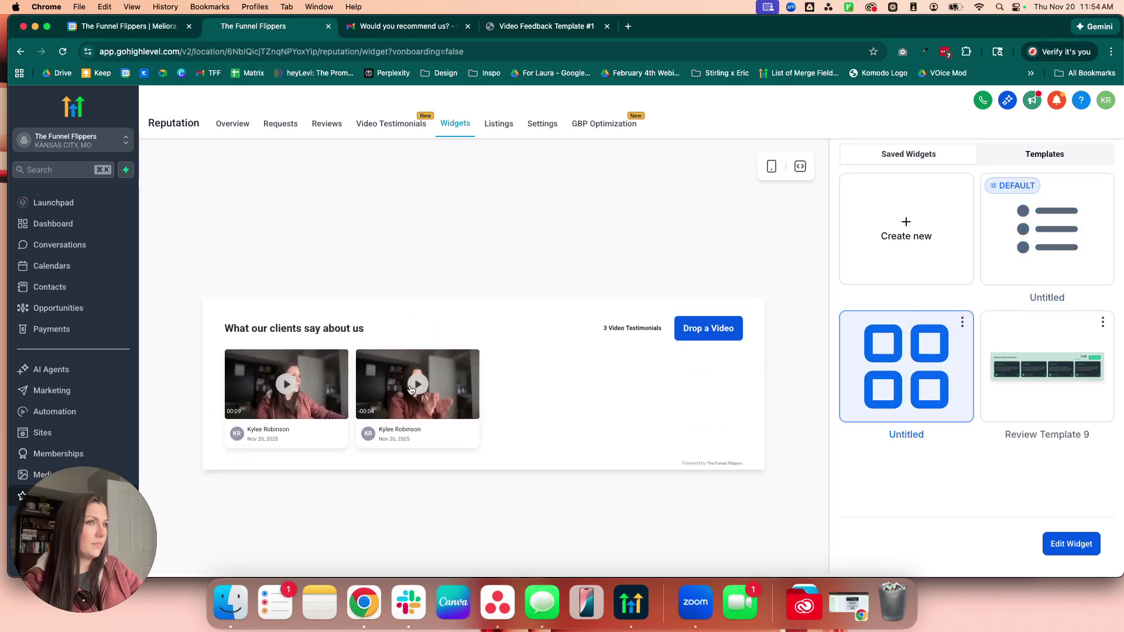
pyautogui.click(419, 386)
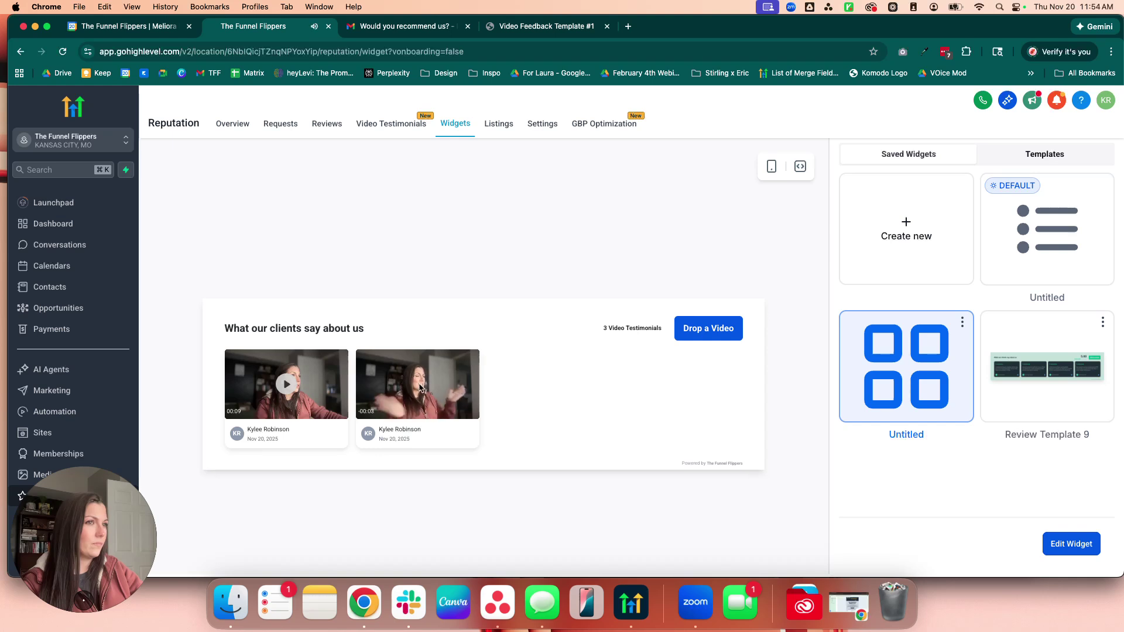
pyautogui.click(294, 398)
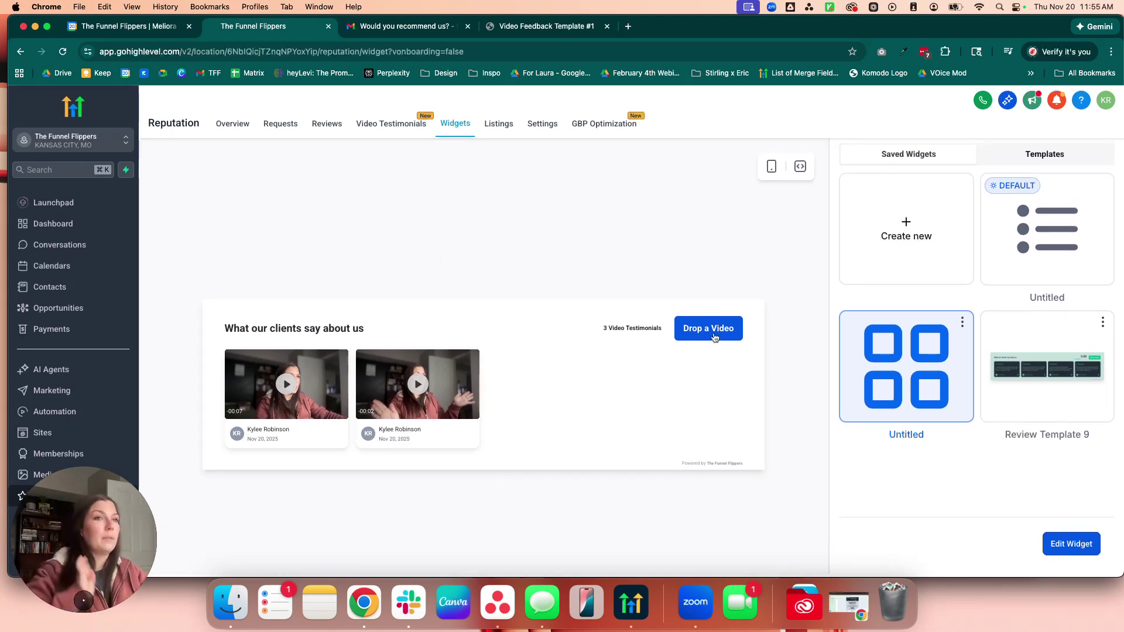
# Step: Preview the selected widget in its mobile and desktop layouts and play the second video testimonial
pyautogui.click(771, 168)
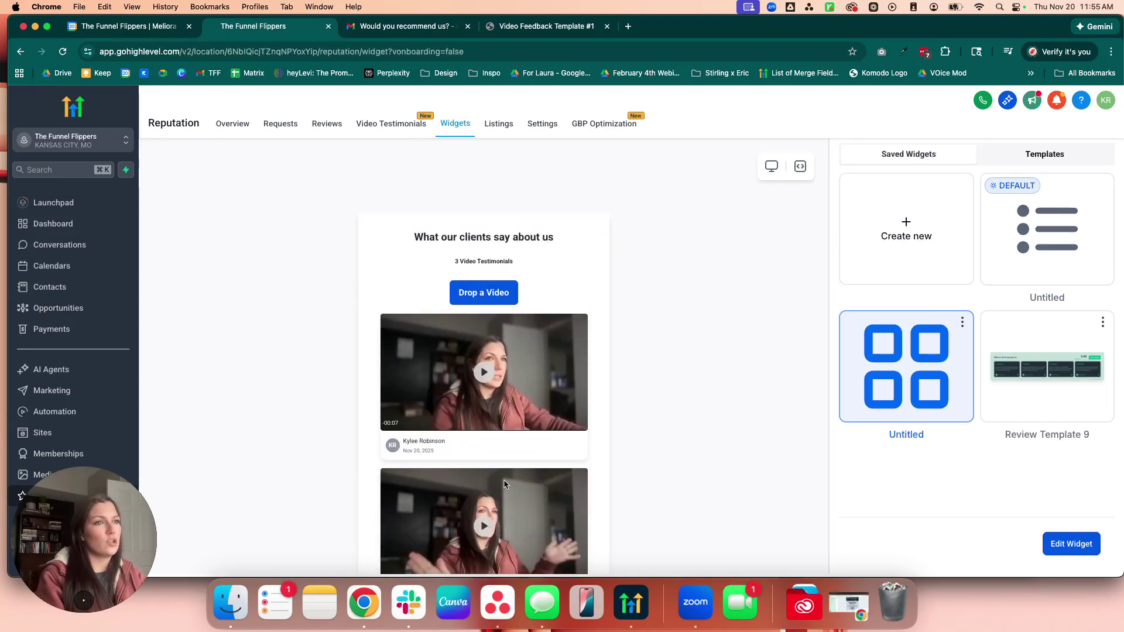
pyautogui.click(771, 168)
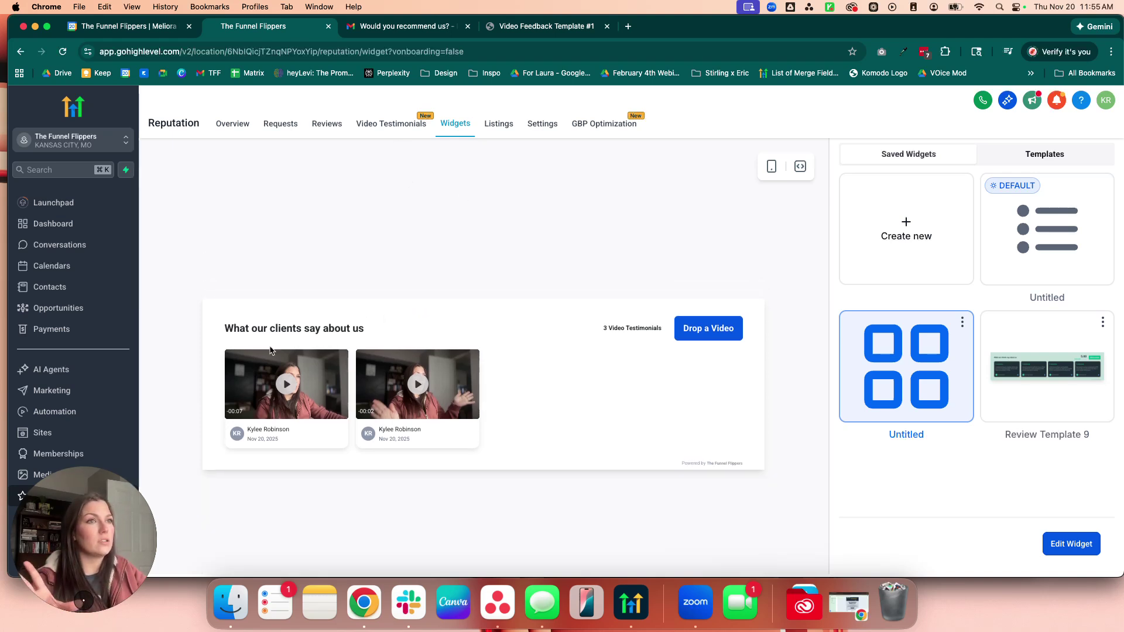
pyautogui.click(421, 388)
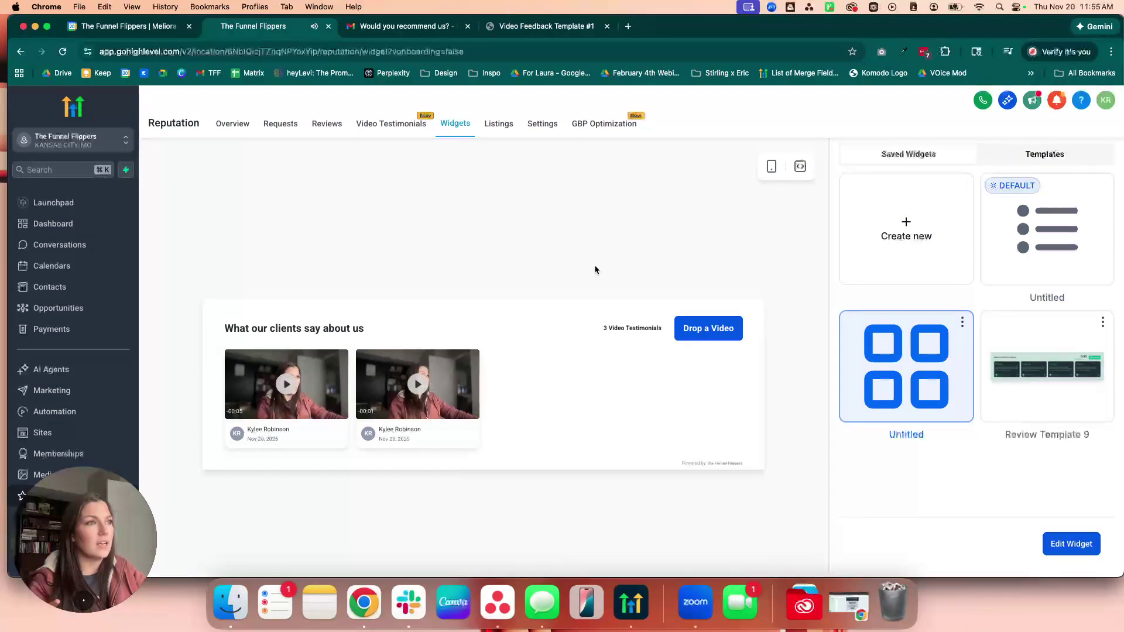
pyautogui.scroll(-1, 429, 380)
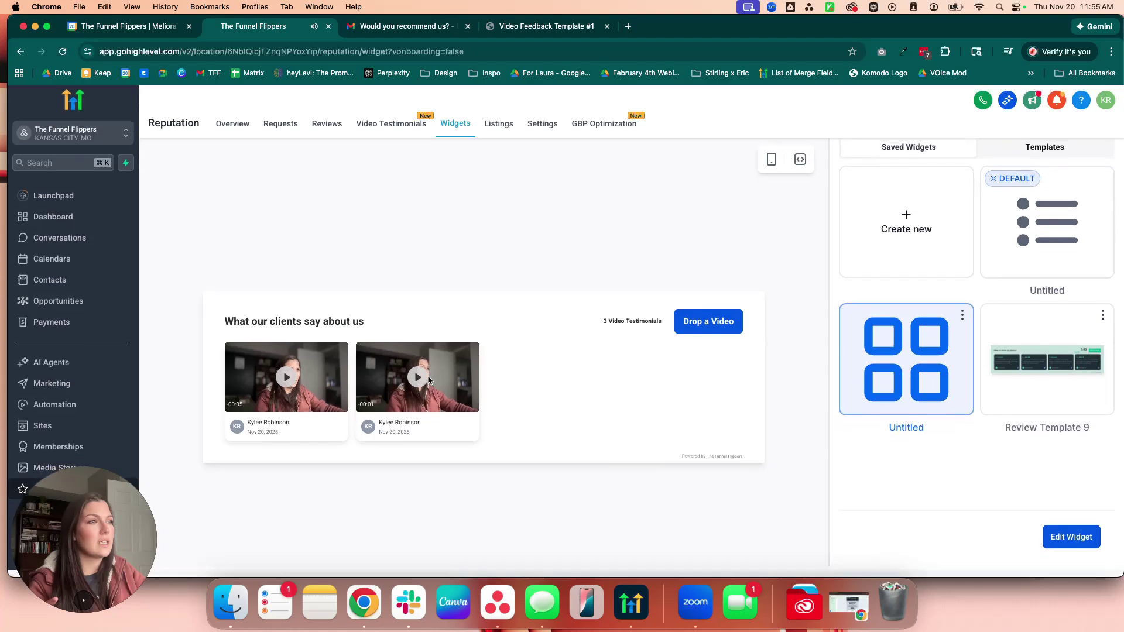
# Step: Return the widget preview to the mobile layout, then view its embed code and close the code window
pyautogui.click(770, 168)
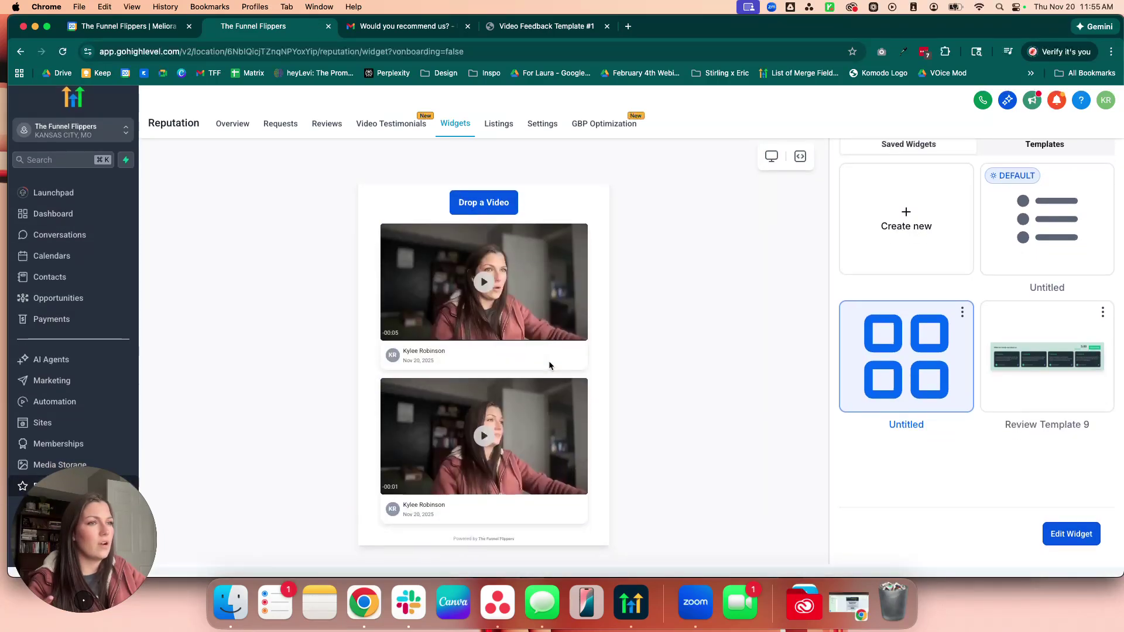
pyautogui.click(800, 167)
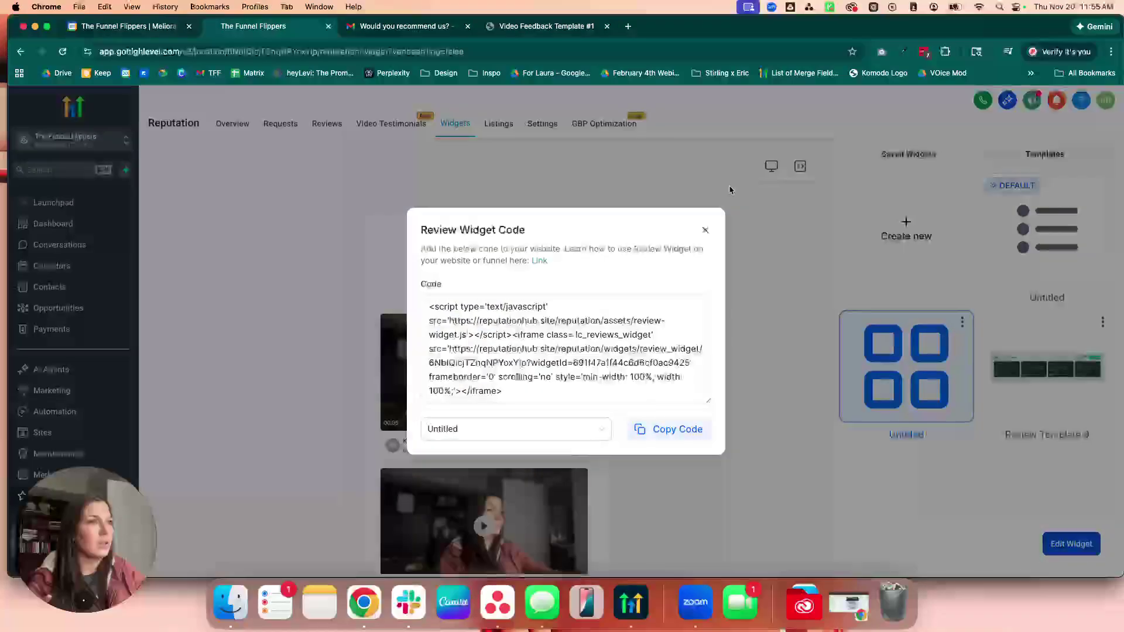
pyautogui.click(706, 230)
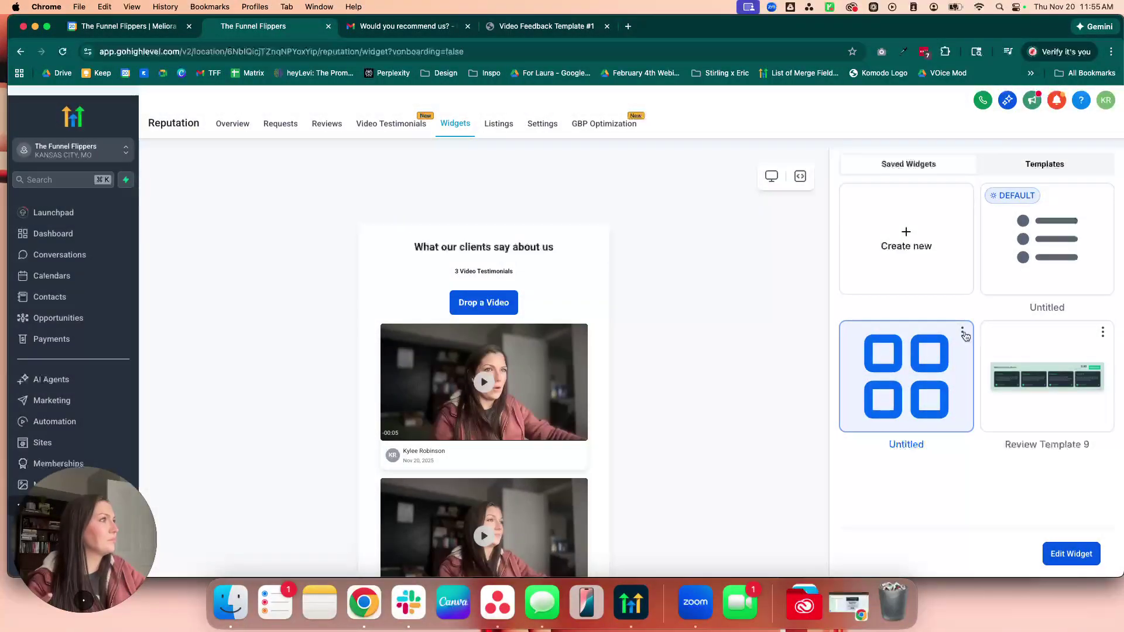
# Step: Look through the collectors and recent responses in the Video Testimonials overview
pyautogui.click(393, 129)
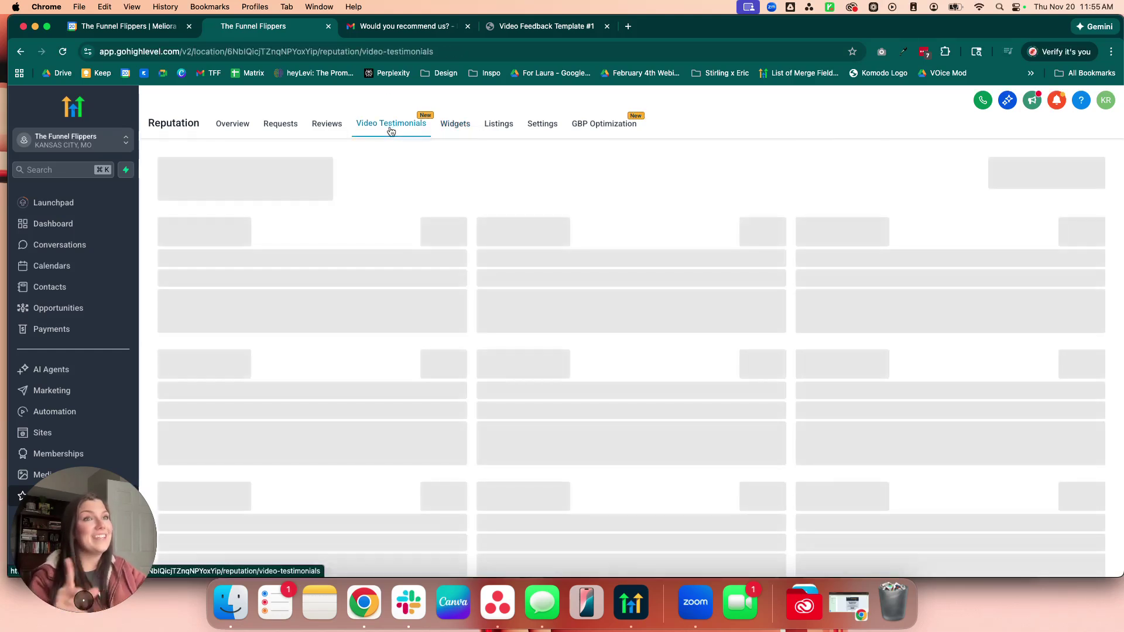
pyautogui.scroll(-3, 853, 307)
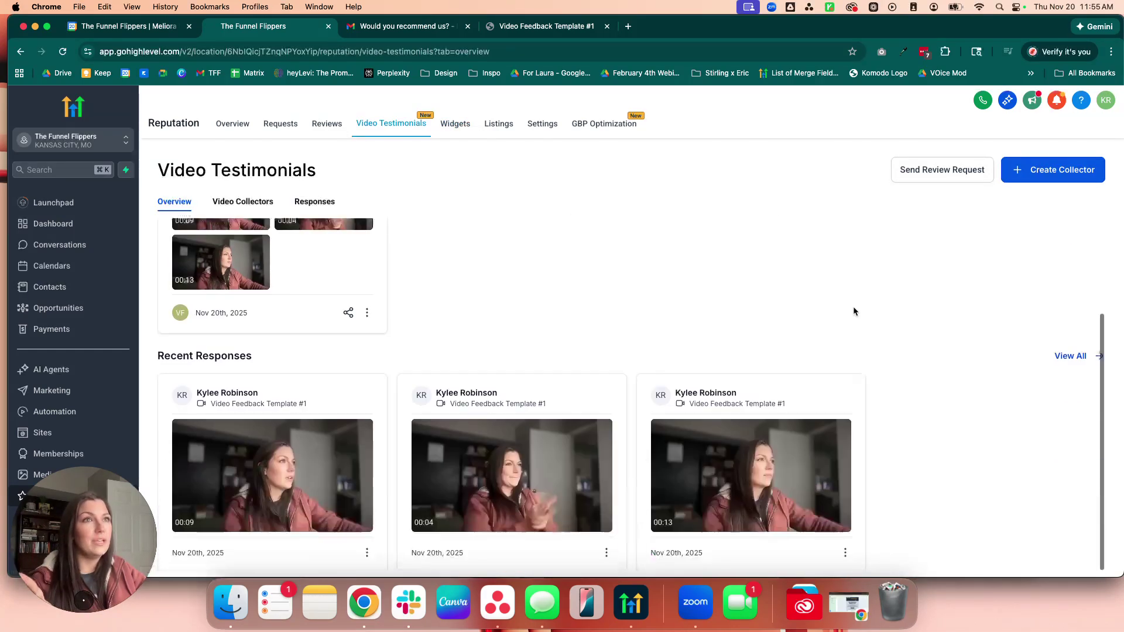
pyautogui.scroll(3, 852, 307)
# Step: Review the Reputation overview statistics, including invites, ratings, latest review requests and latest reviews
pyautogui.click(223, 124)
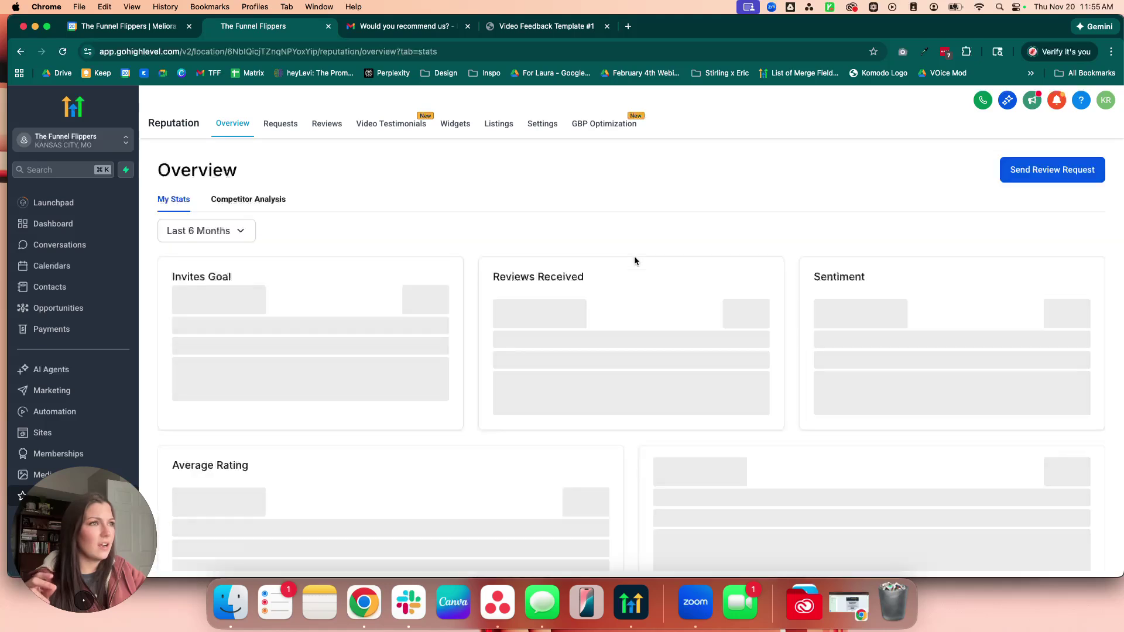
pyautogui.scroll(-15, 578, 353)
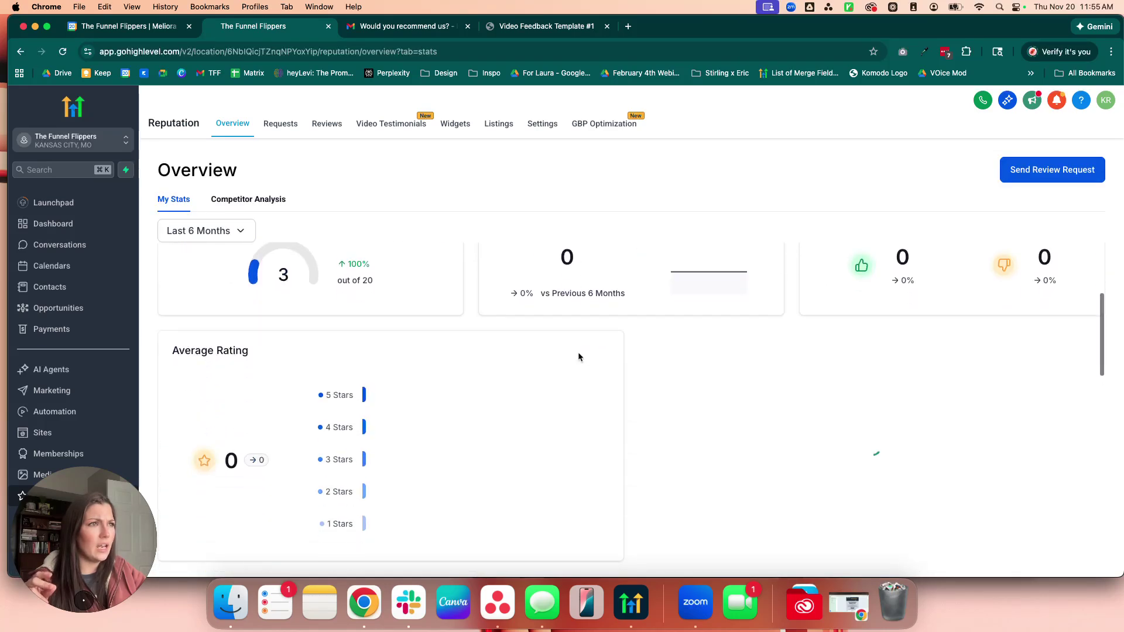
pyautogui.scroll(-1, 580, 328)
pyautogui.scroll(7, 507, 319)
pyautogui.scroll(-10, 507, 324)
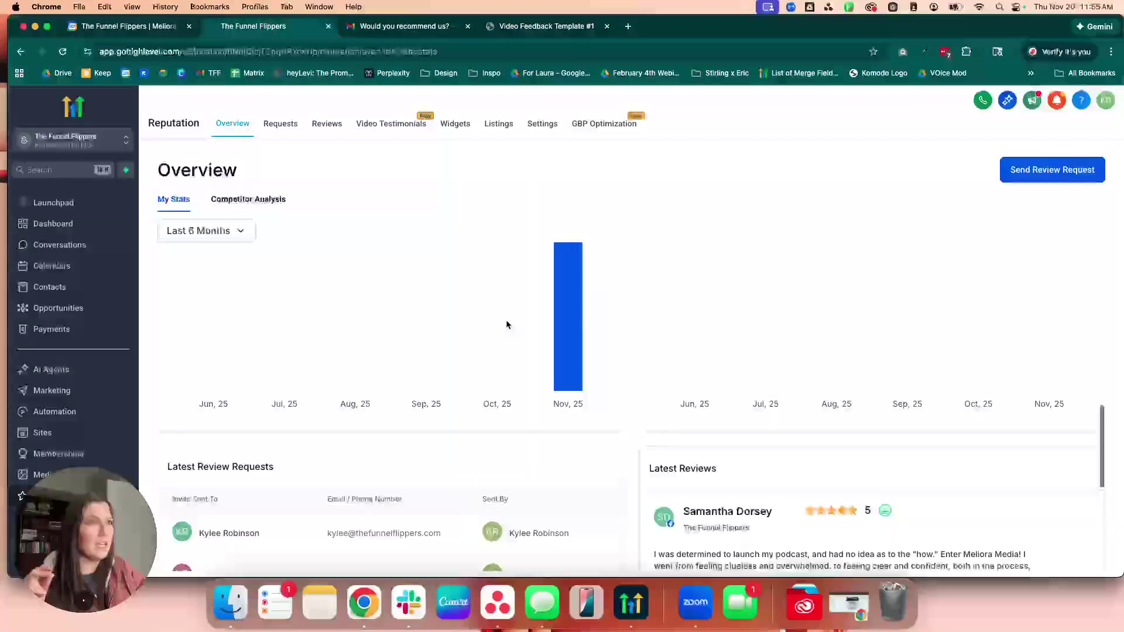
pyautogui.scroll(15, 504, 324)
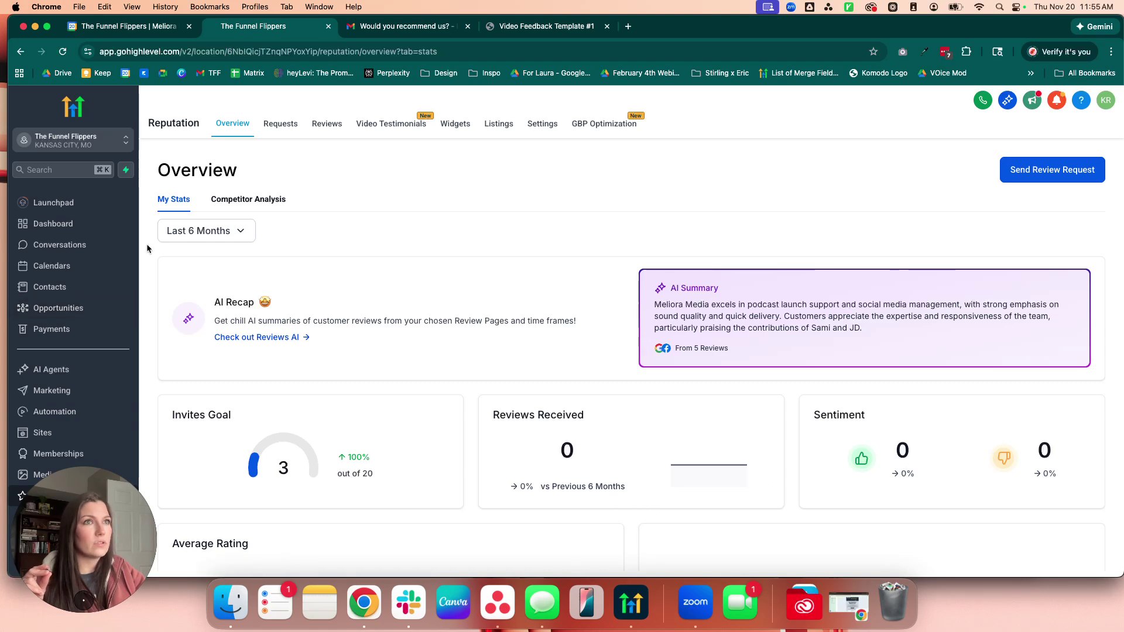
# Step: Search the contacts by first name and open the record of the contact who received the review request
pyautogui.click(46, 289)
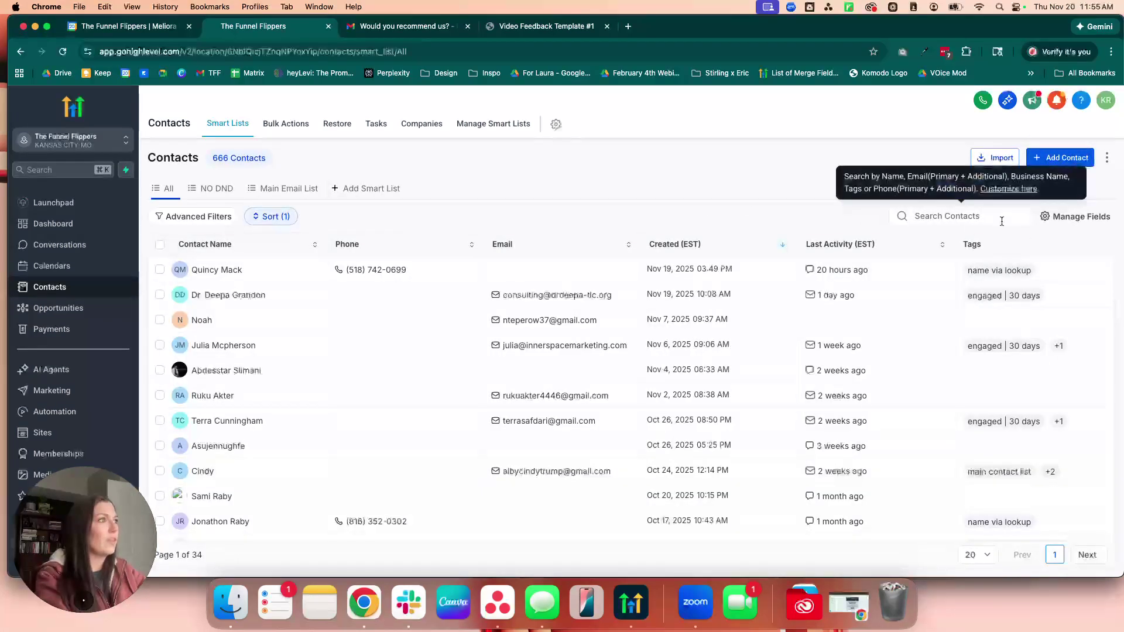
pyautogui.click(954, 221)
pyautogui.write('kylee')
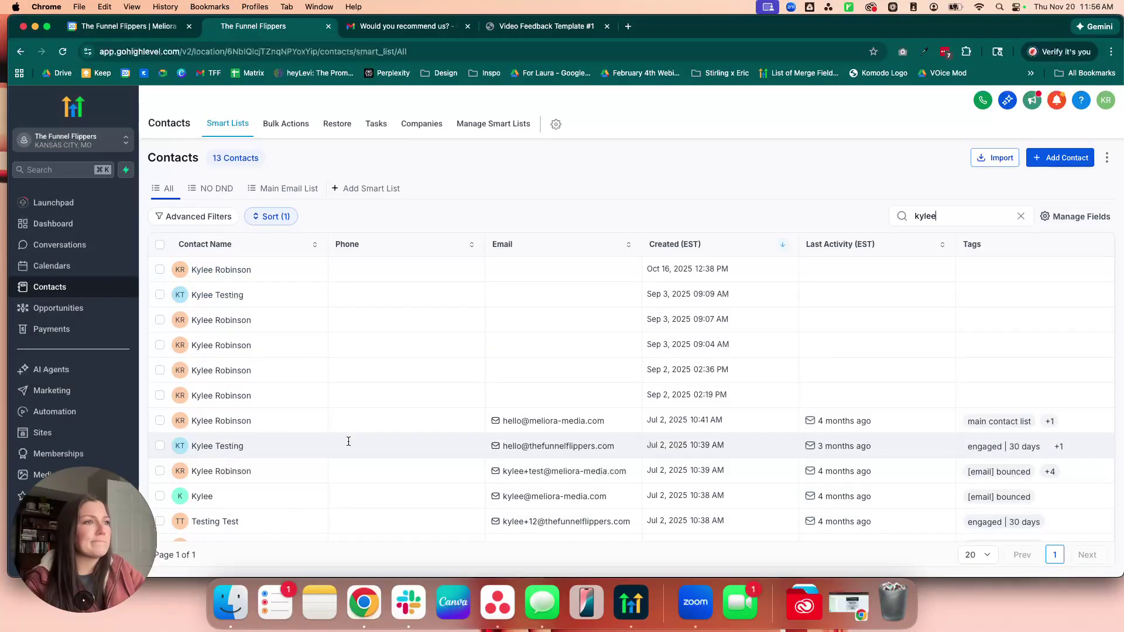
pyautogui.scroll(-2, 349, 441)
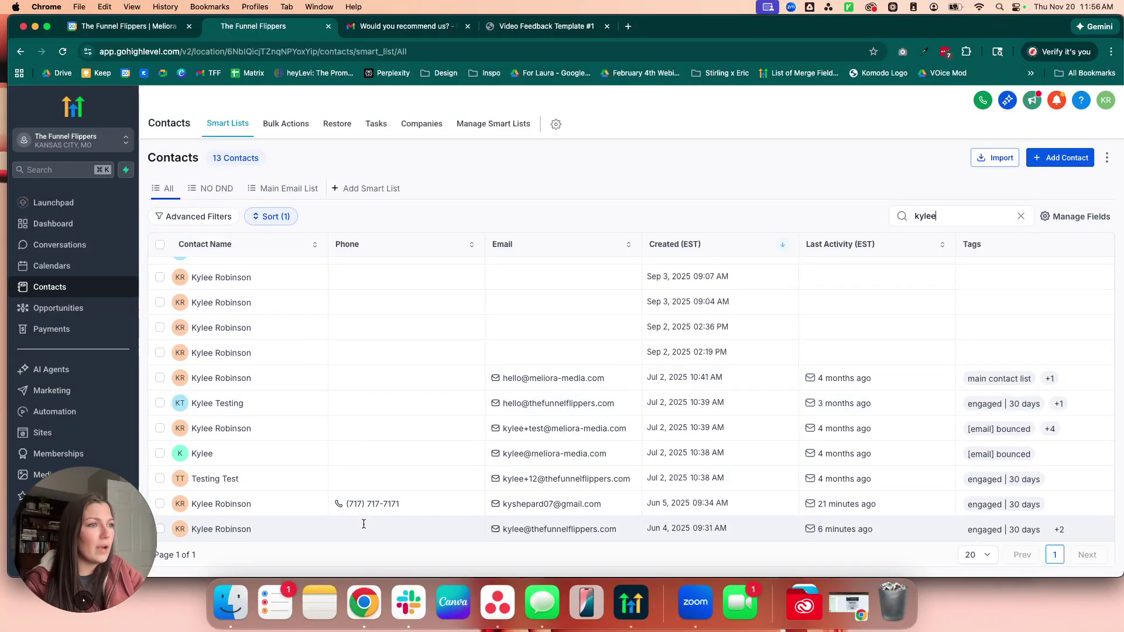
pyautogui.click(644, 399)
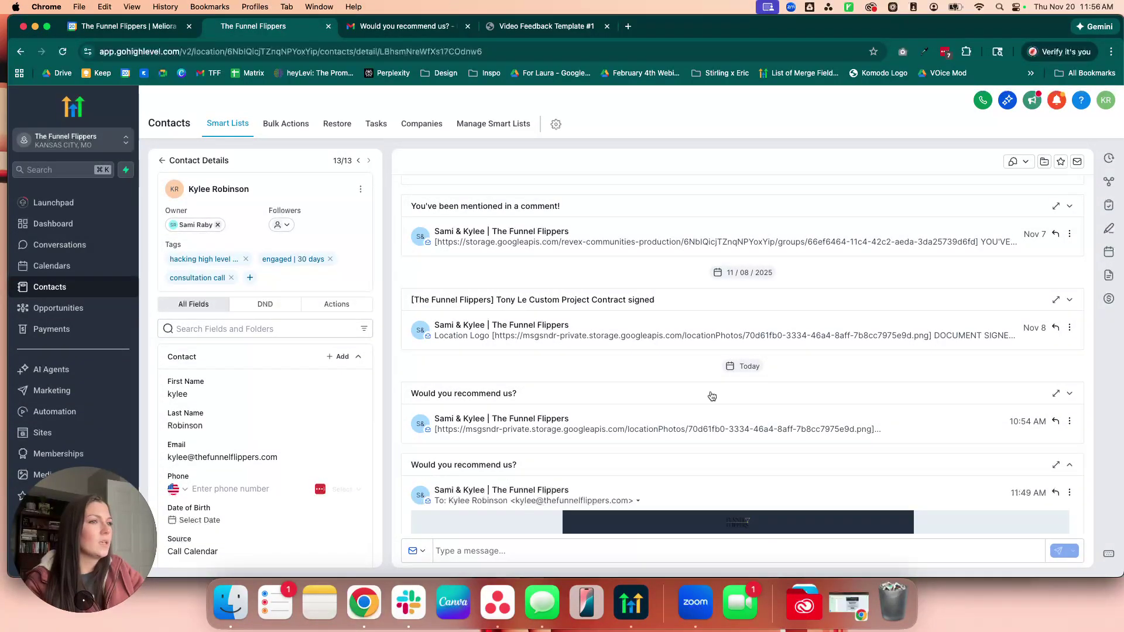
# Step: Examine the contact's review request emails and the field sections for any trace of the testimonial
pyautogui.scroll(-5, 708, 406)
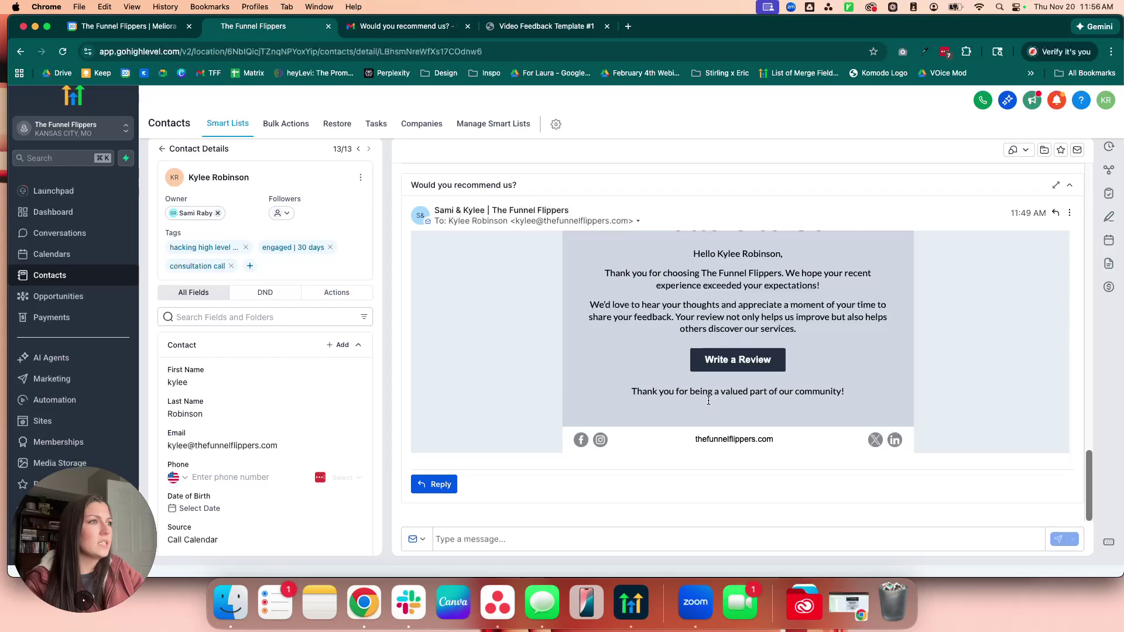
pyautogui.scroll(8, 709, 406)
pyautogui.scroll(-15, 275, 435)
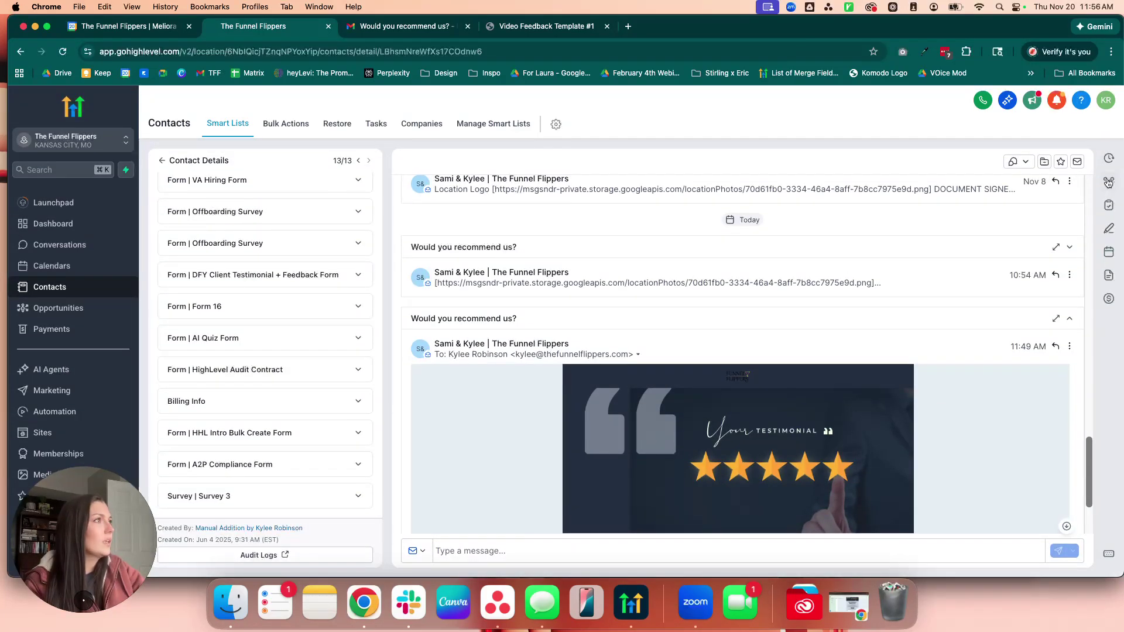
# Step: Check the contact's activity, associations, tasks, notes and appointments for the video testimonial
pyautogui.click(1111, 159)
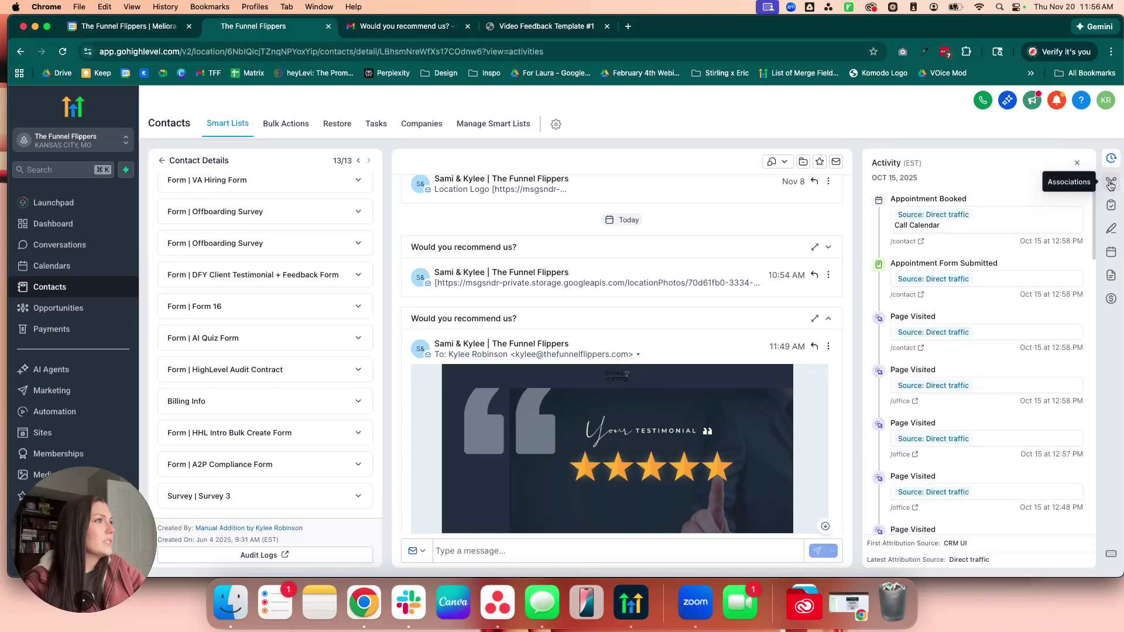
pyautogui.click(1111, 185)
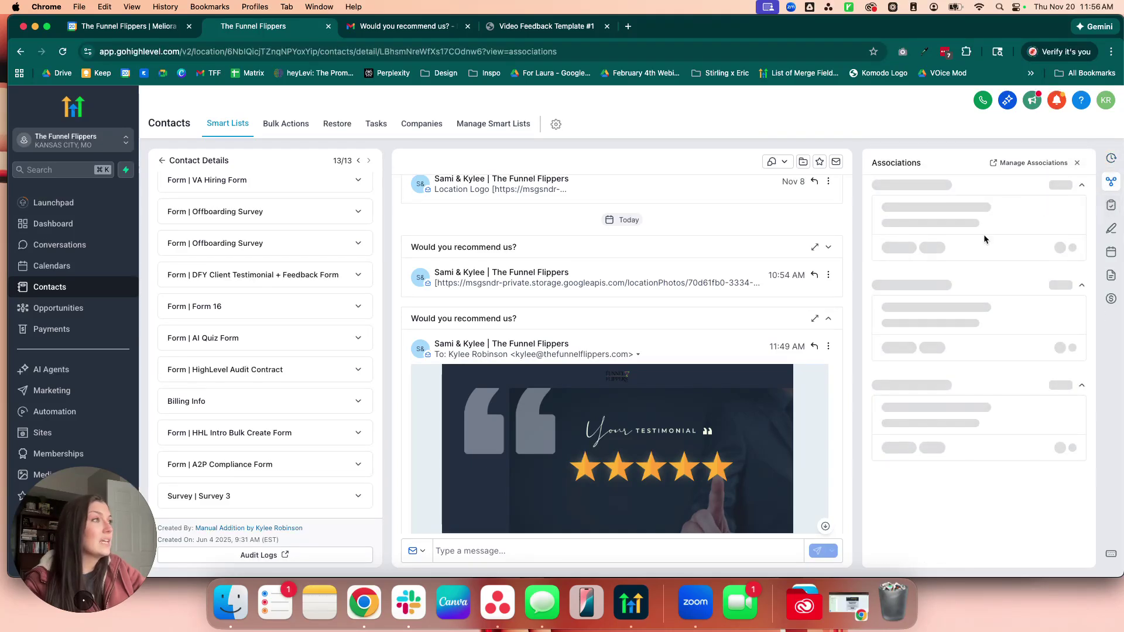
pyautogui.click(1111, 207)
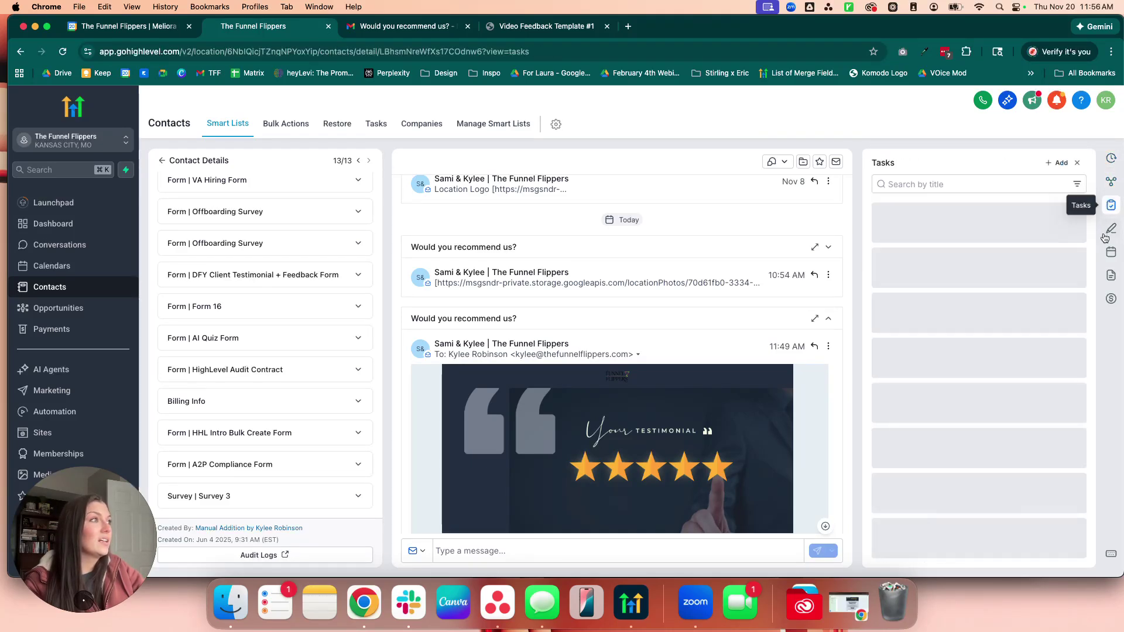
pyautogui.click(1111, 228)
pyautogui.click(1111, 253)
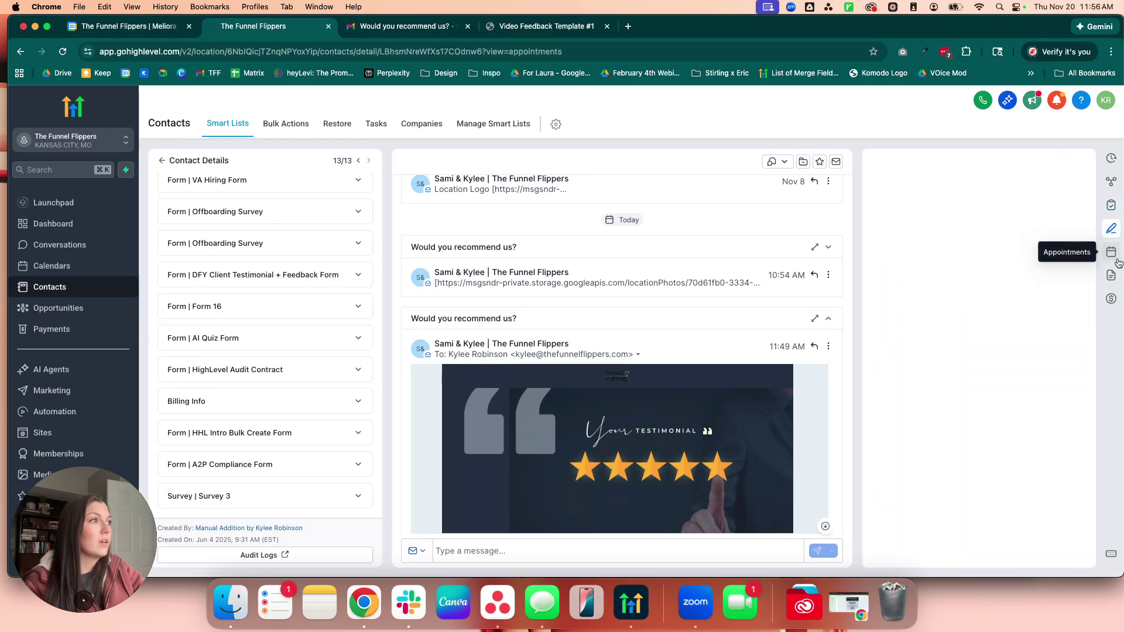
# Step: Check the contact's internal, sent and received documents, including the Documents and Contracts folder
pyautogui.click(1112, 277)
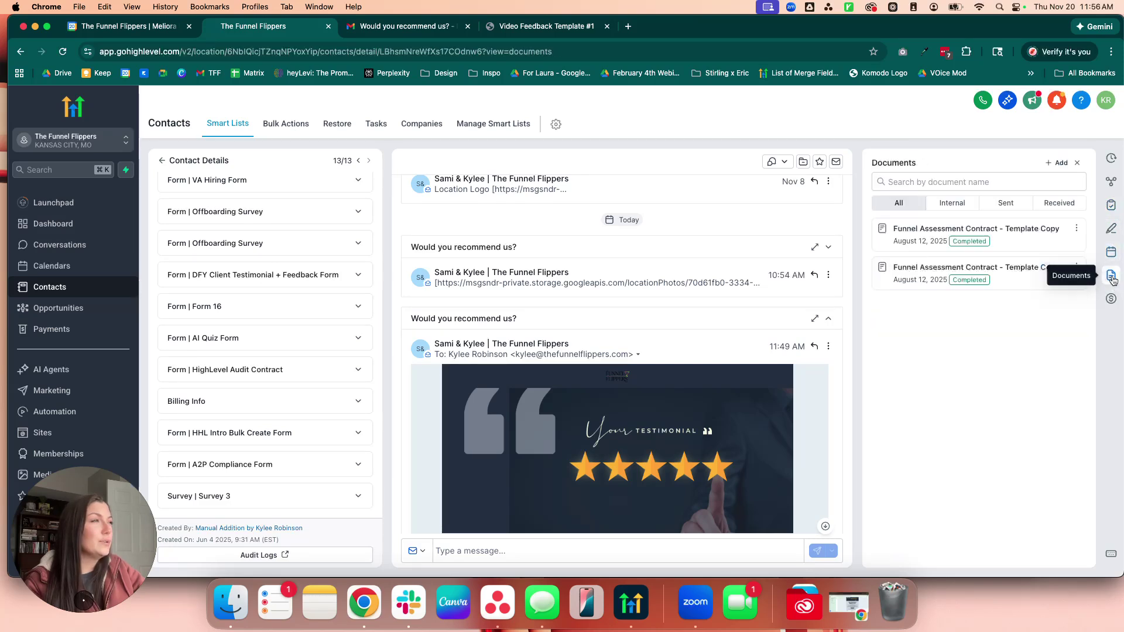
pyautogui.click(950, 205)
pyautogui.click(1018, 208)
pyautogui.click(1051, 205)
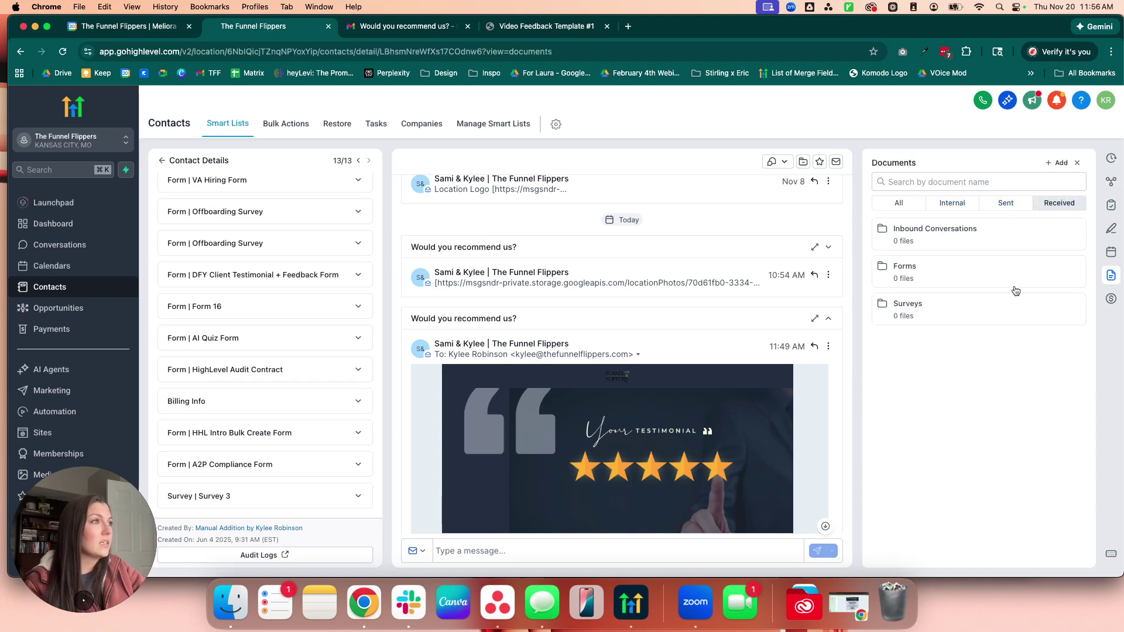
pyautogui.click(1004, 204)
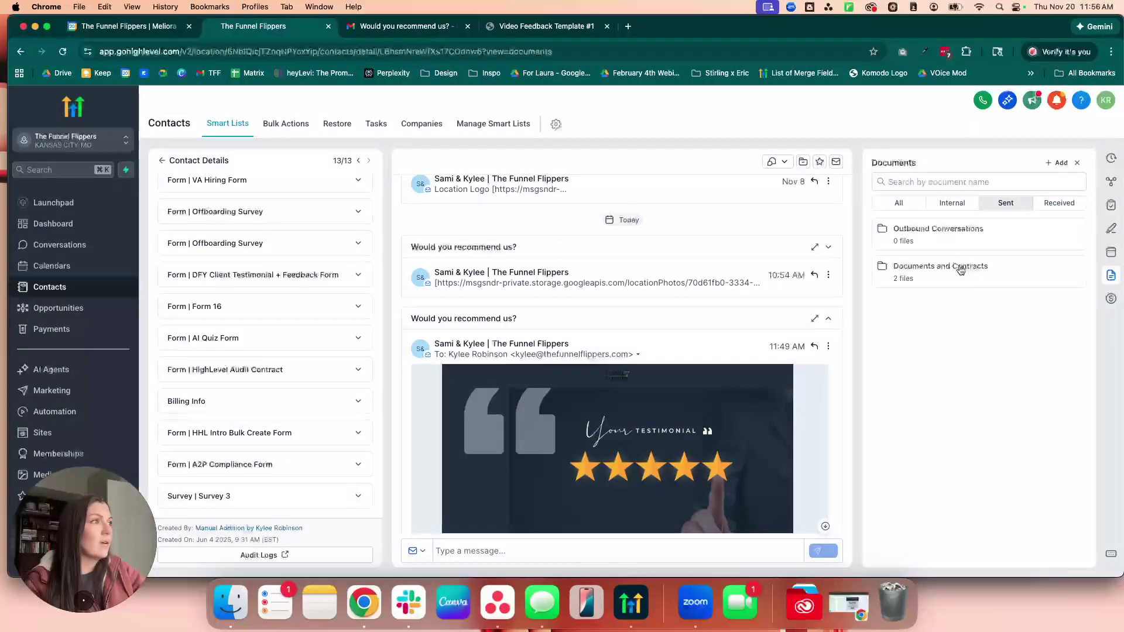
pyautogui.click(961, 266)
# Step: Check the contact's payments and main contact fields, then return to the contact search results
pyautogui.click(1112, 299)
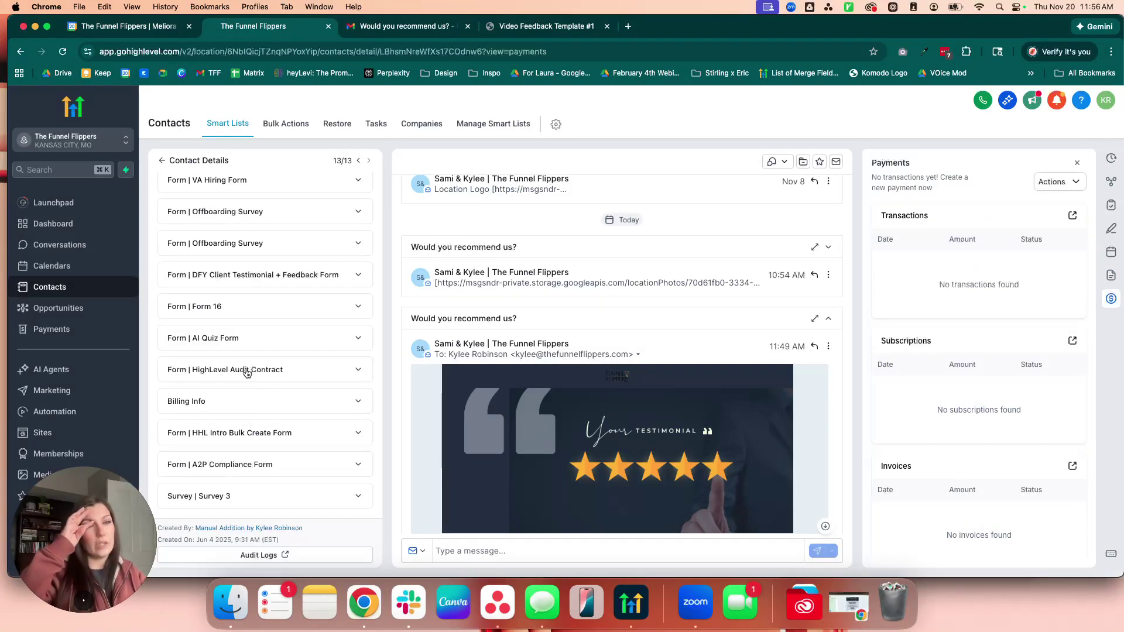
pyautogui.scroll(15, 261, 391)
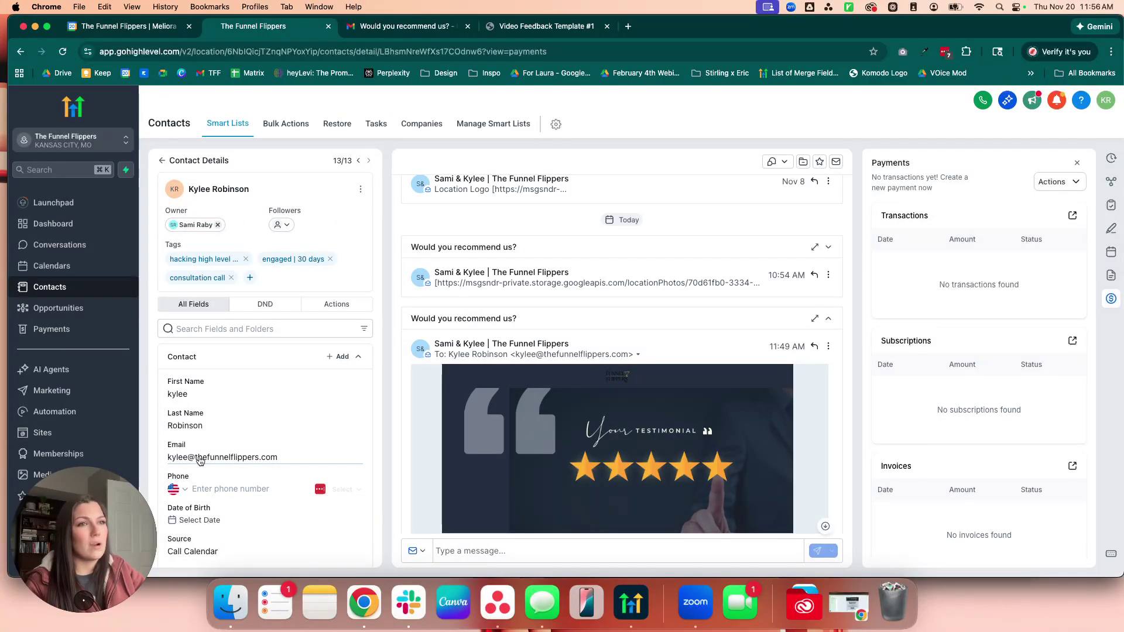
pyautogui.press('super+bracketleft')
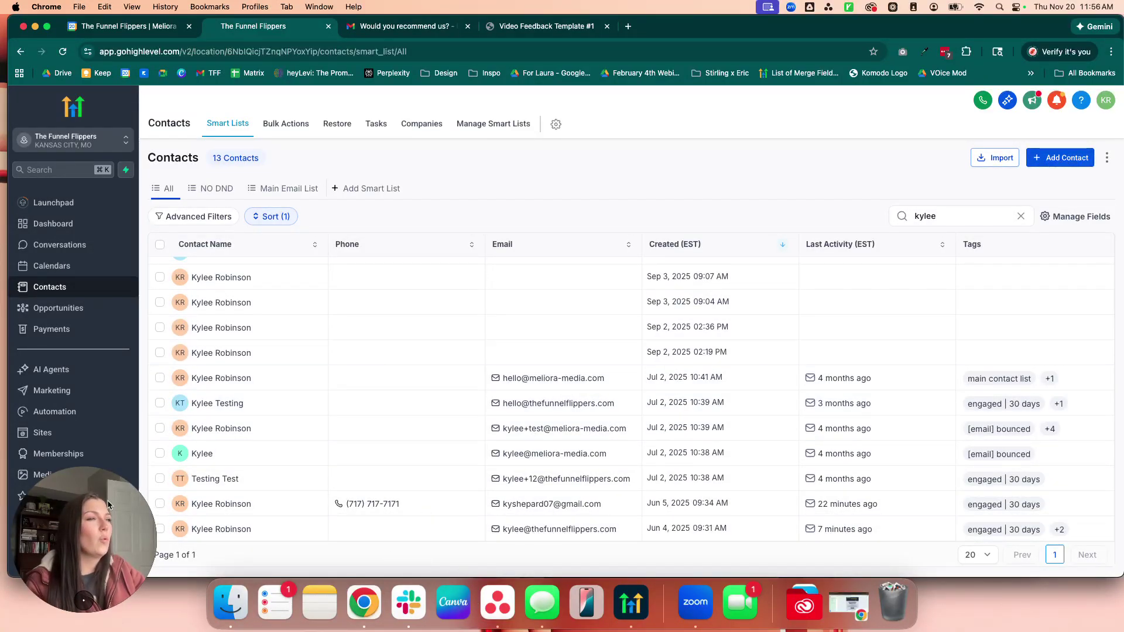
pyautogui.moveTo(121, 514); pyautogui.dragTo(259, 471)
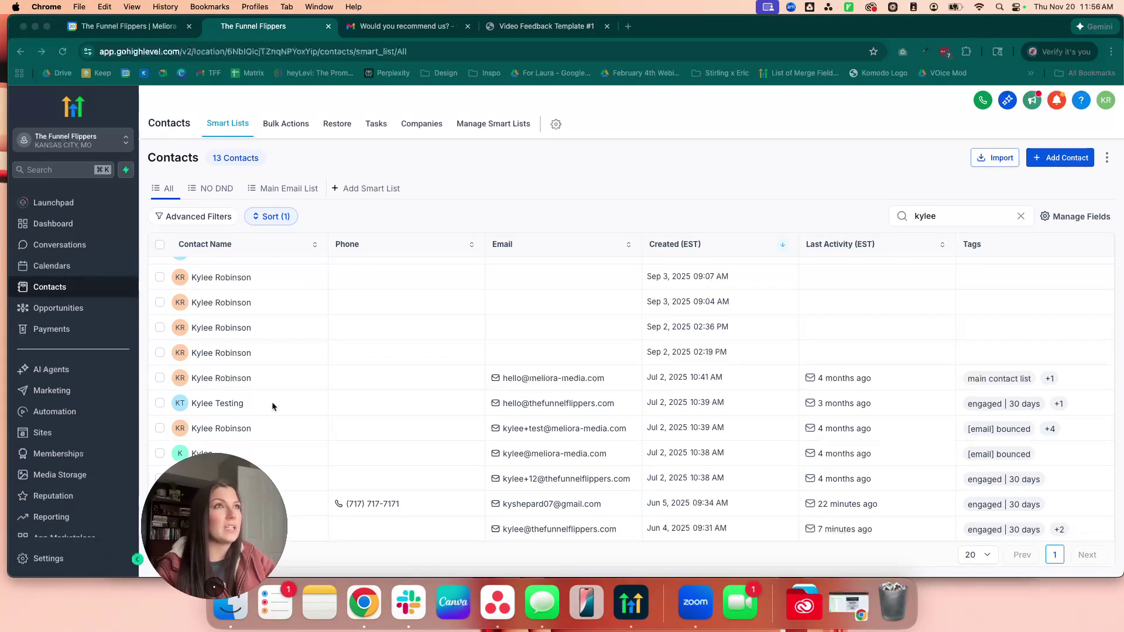
# Step: Switch to Gmail and inspect the sender and recipient details of the 11:49 AM review request email
pyautogui.click(376, 27)
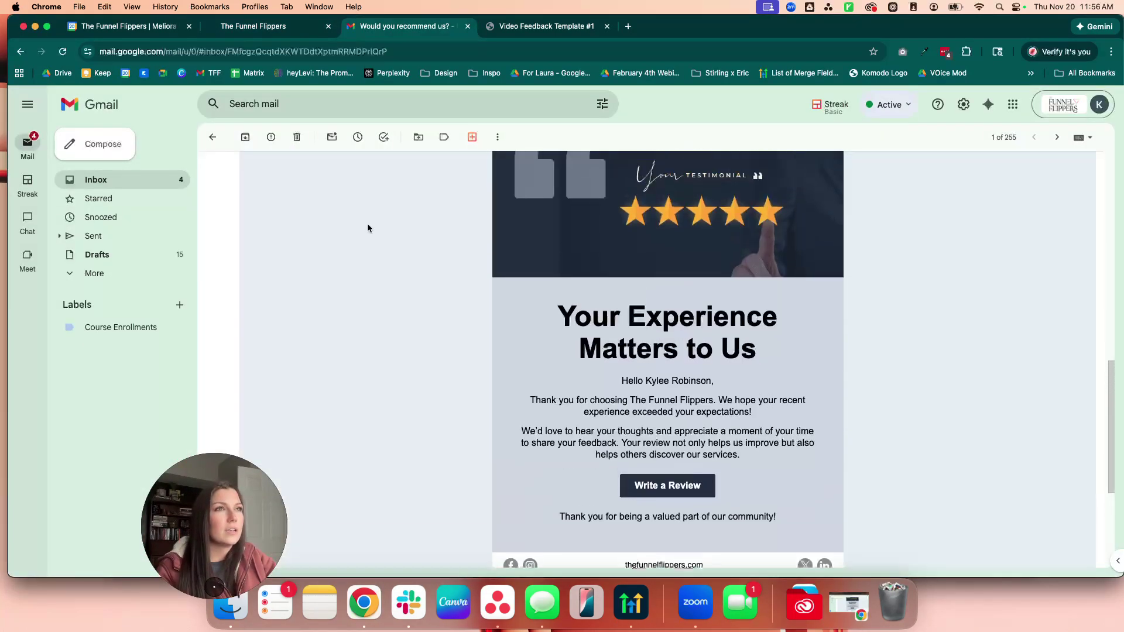
pyautogui.scroll(-4, 367, 223)
pyautogui.scroll(-3, 367, 229)
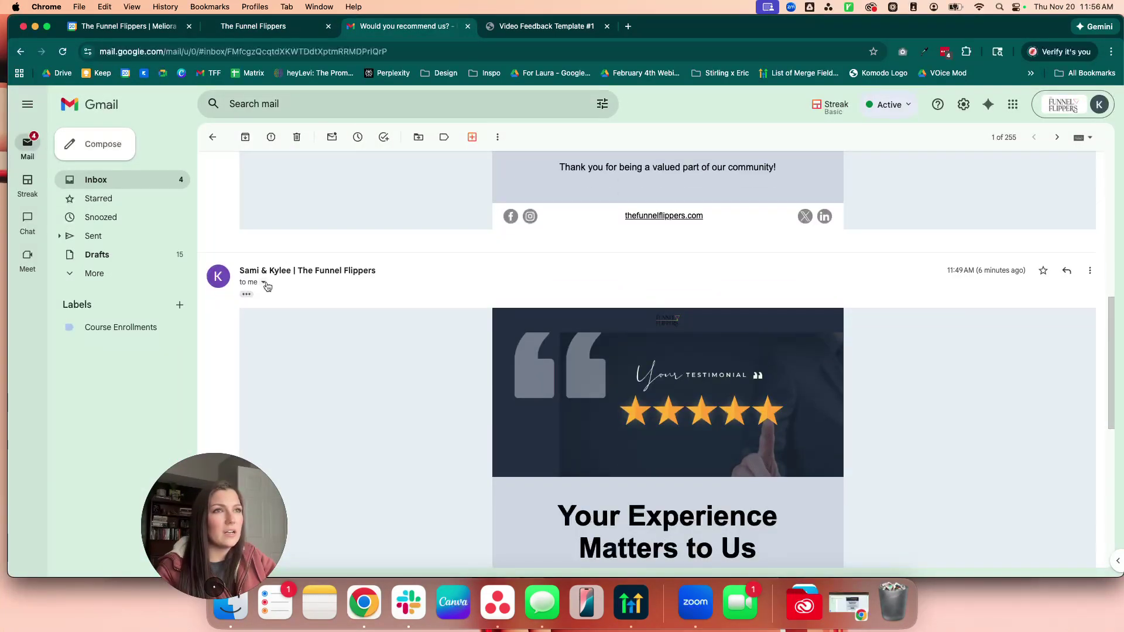
pyautogui.click(263, 282)
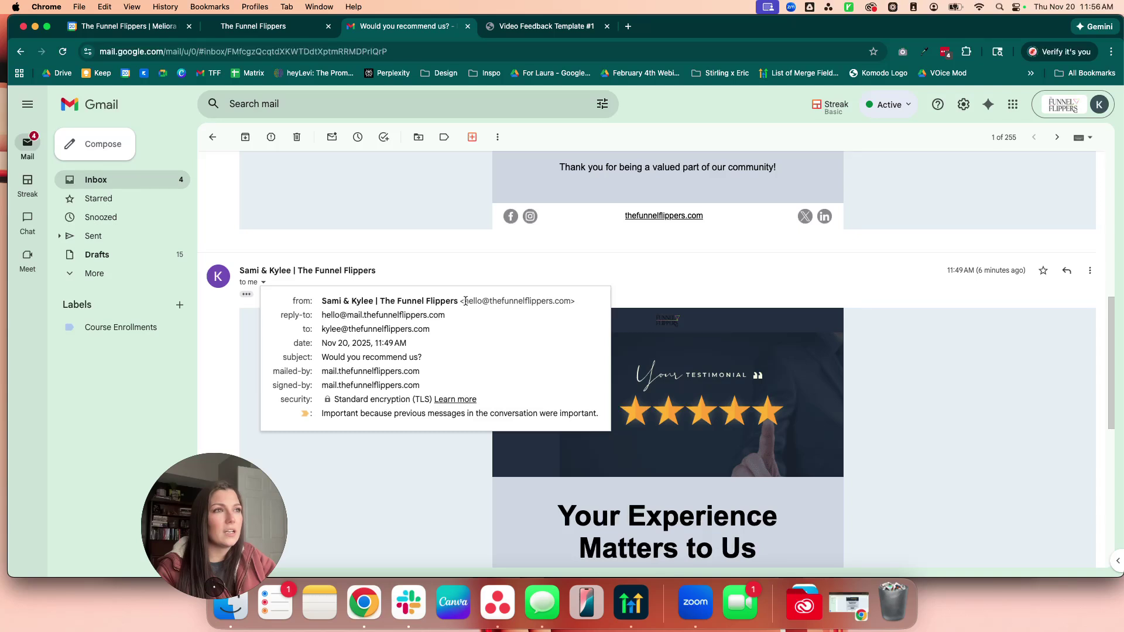
pyautogui.click(370, 497)
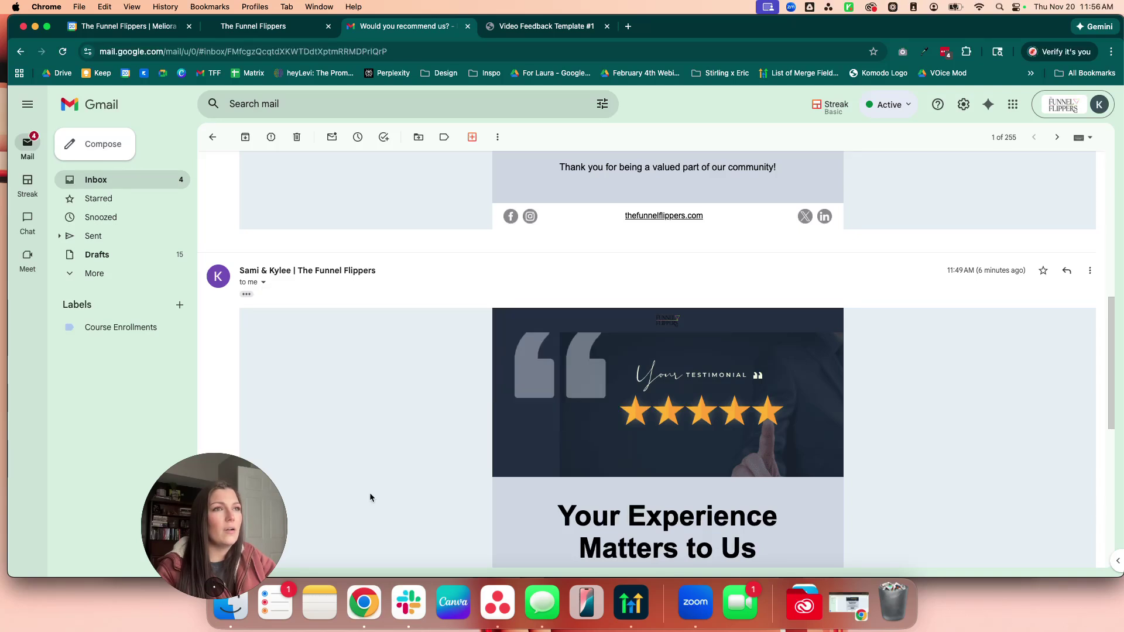
pyautogui.click(264, 283)
pyautogui.click(364, 456)
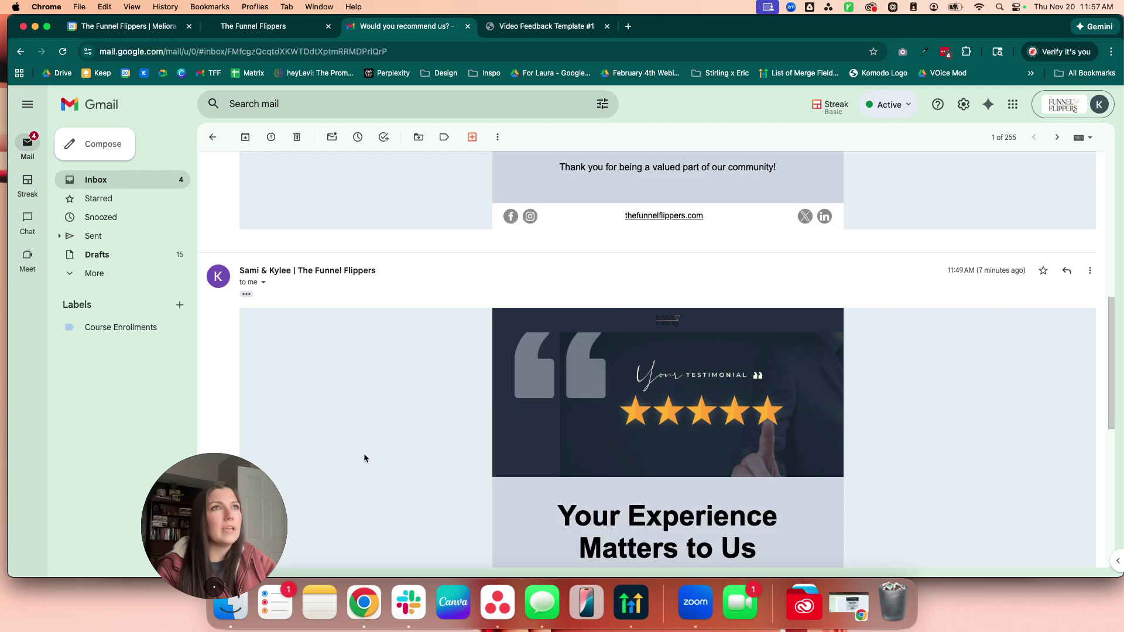
# Step: Switch back to HighLevel and open the Video Testimonials overview in the Reputation section
pyautogui.click(264, 26)
pyautogui.scroll(-3, 72, 456)
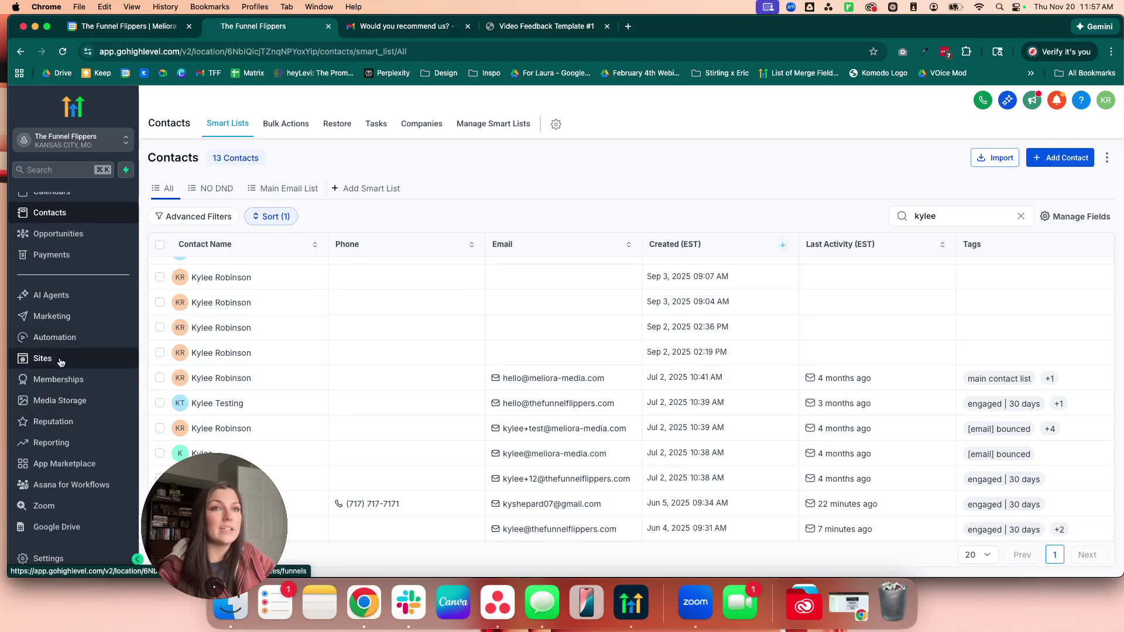
pyautogui.click(59, 422)
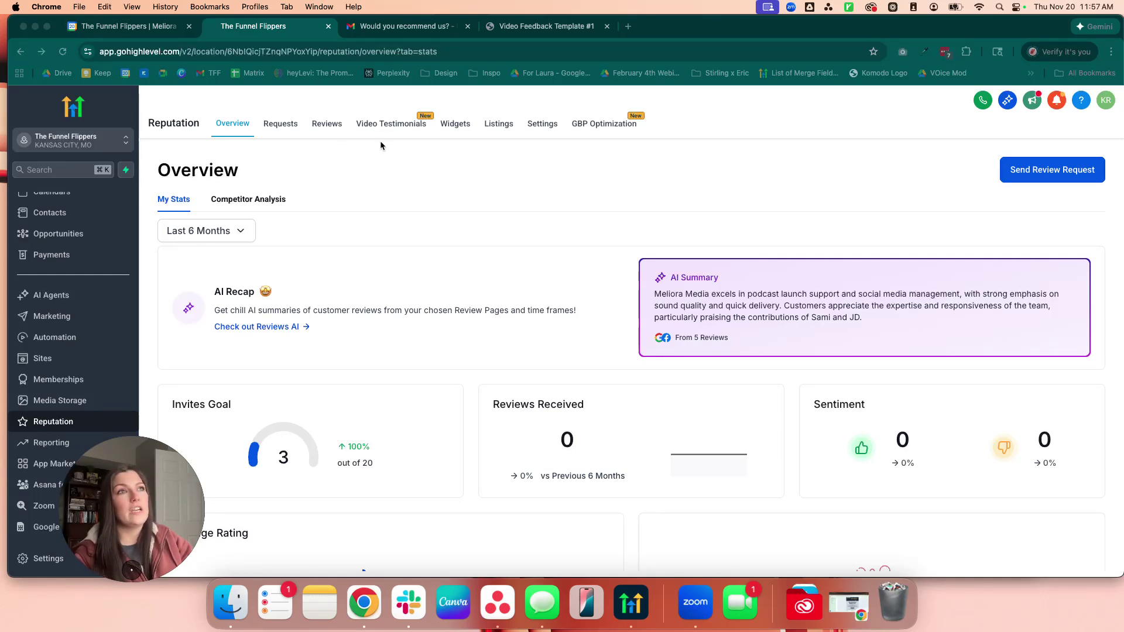
pyautogui.click(387, 125)
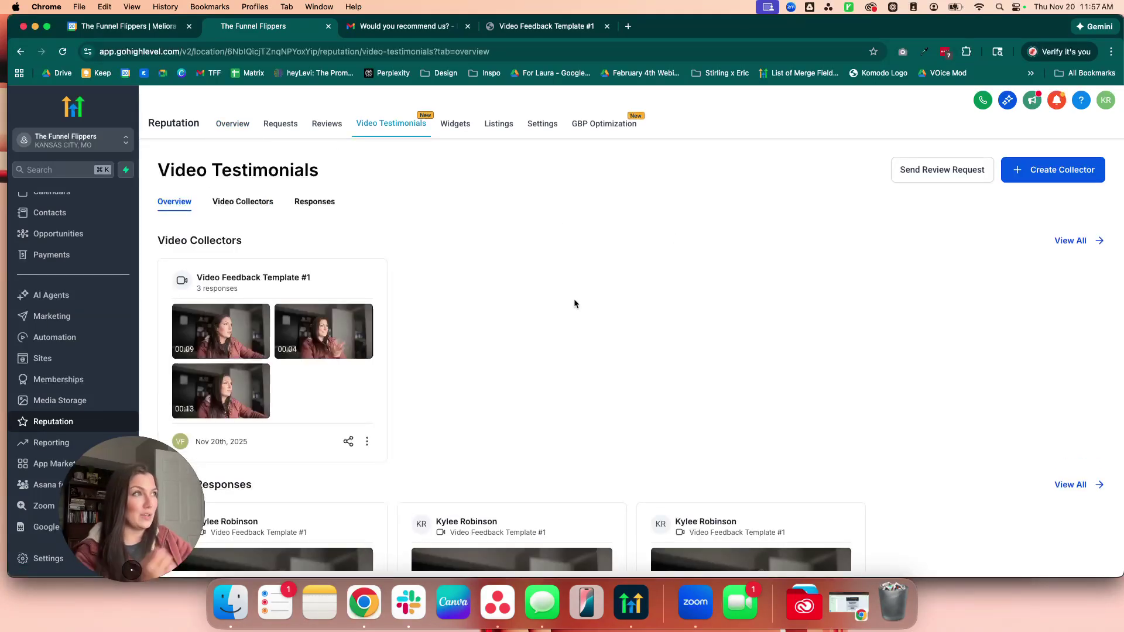
pyautogui.scroll(-3, 666, 319)
pyautogui.scroll(3, 666, 318)
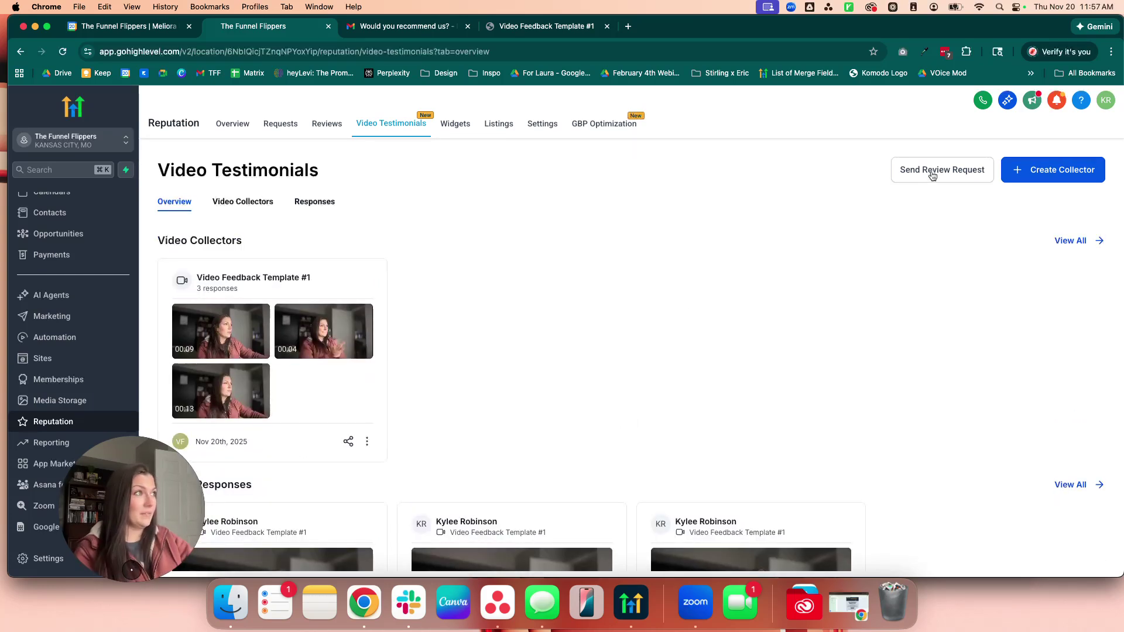
# Step: Start a new review request from Video Testimonials and check which review links can override the default
pyautogui.click(933, 176)
pyautogui.scroll(-2, 601, 445)
pyautogui.scroll(2, 592, 430)
pyautogui.click(533, 298)
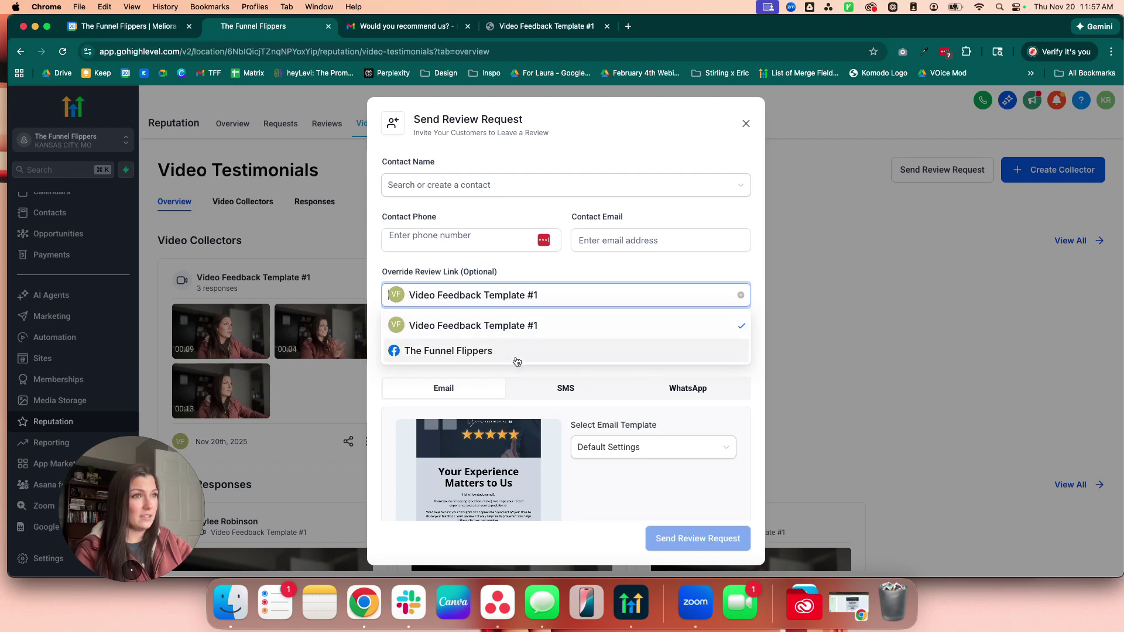
pyautogui.click(566, 294)
pyautogui.click(502, 305)
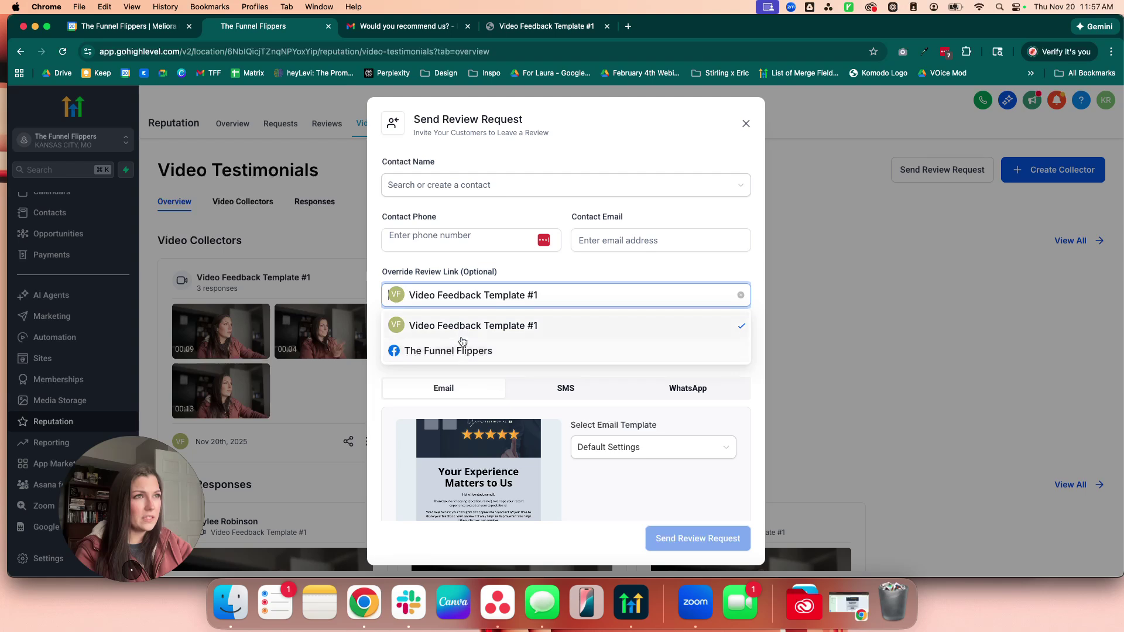
pyautogui.click(512, 278)
pyautogui.click(509, 297)
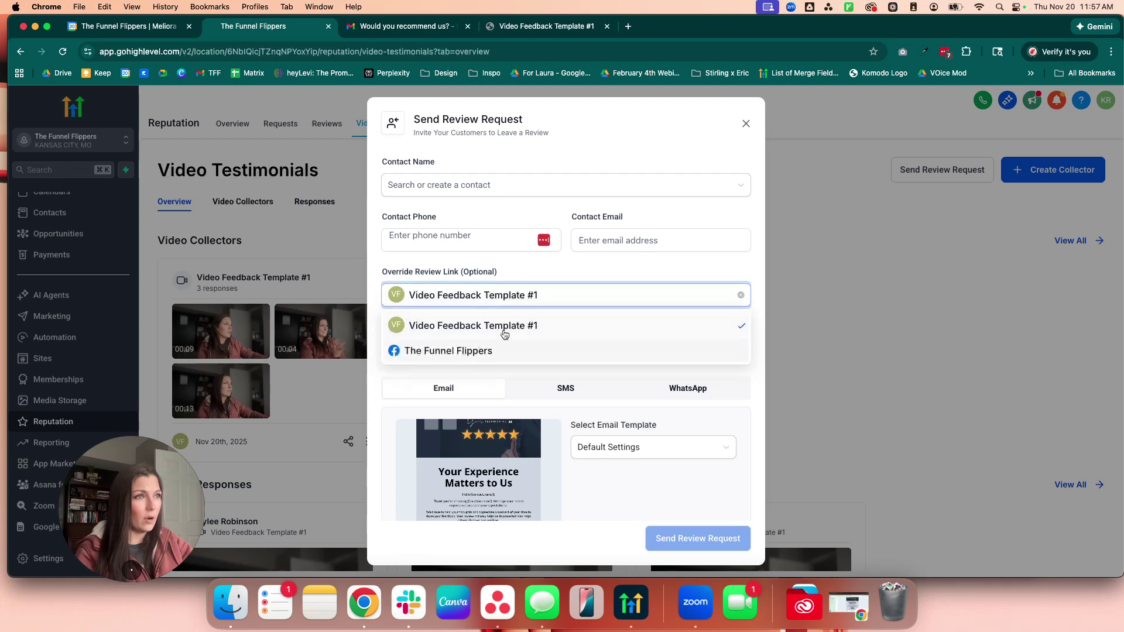
pyautogui.click(618, 265)
# Step: Select the Default Email template in the review request and close the request without sending it
pyautogui.scroll(-3, 684, 422)
pyautogui.click(655, 354)
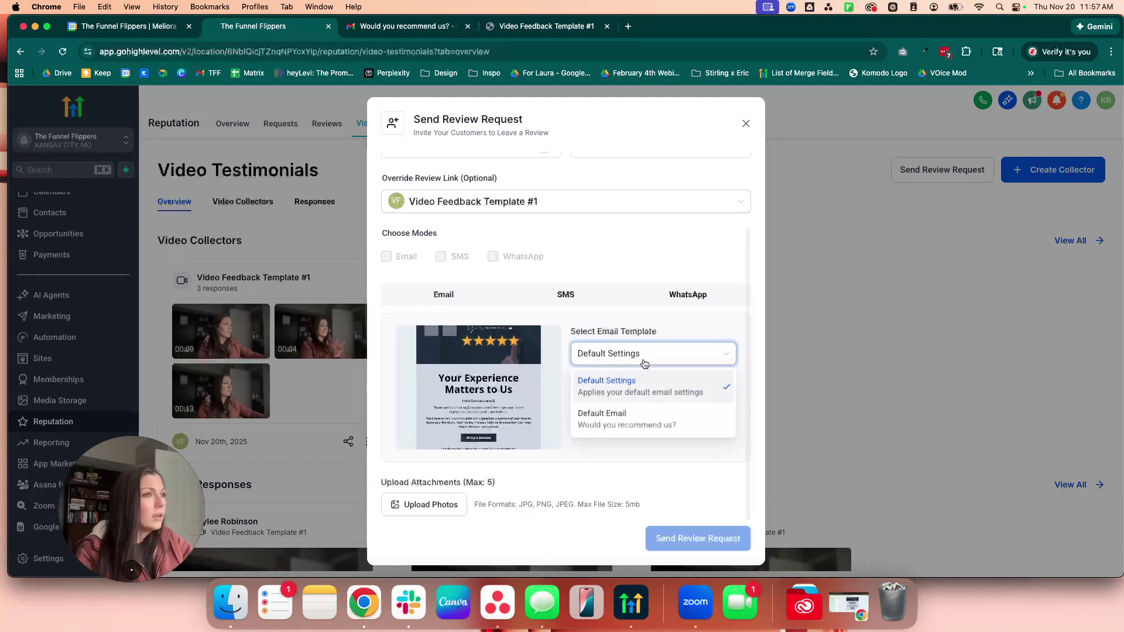
pyautogui.click(627, 417)
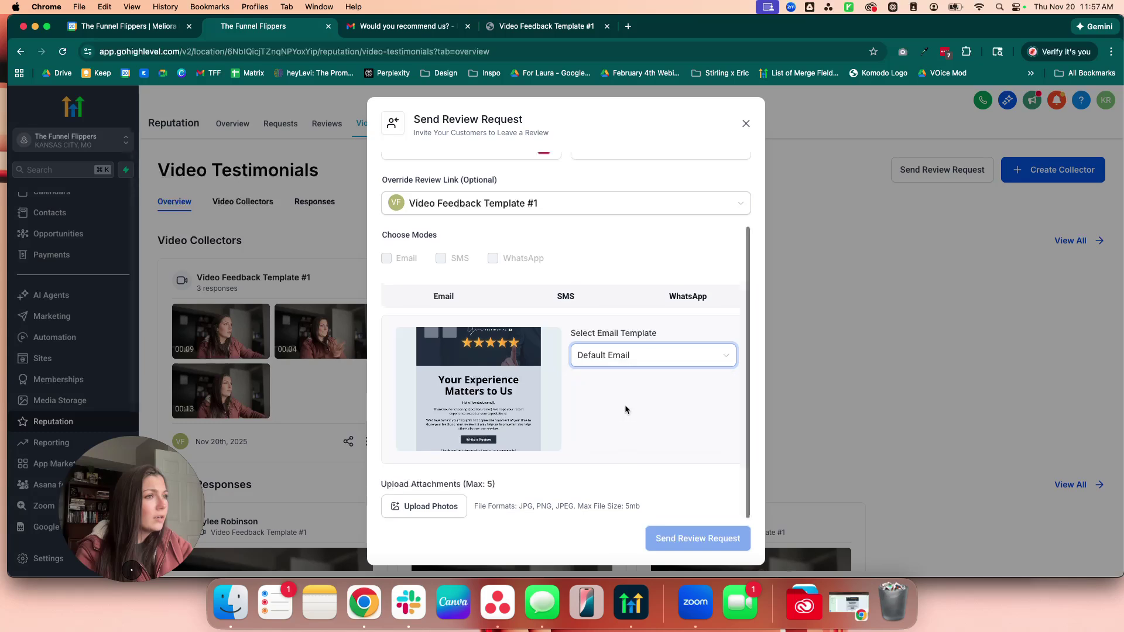
pyautogui.scroll(3, 624, 405)
pyautogui.click(746, 123)
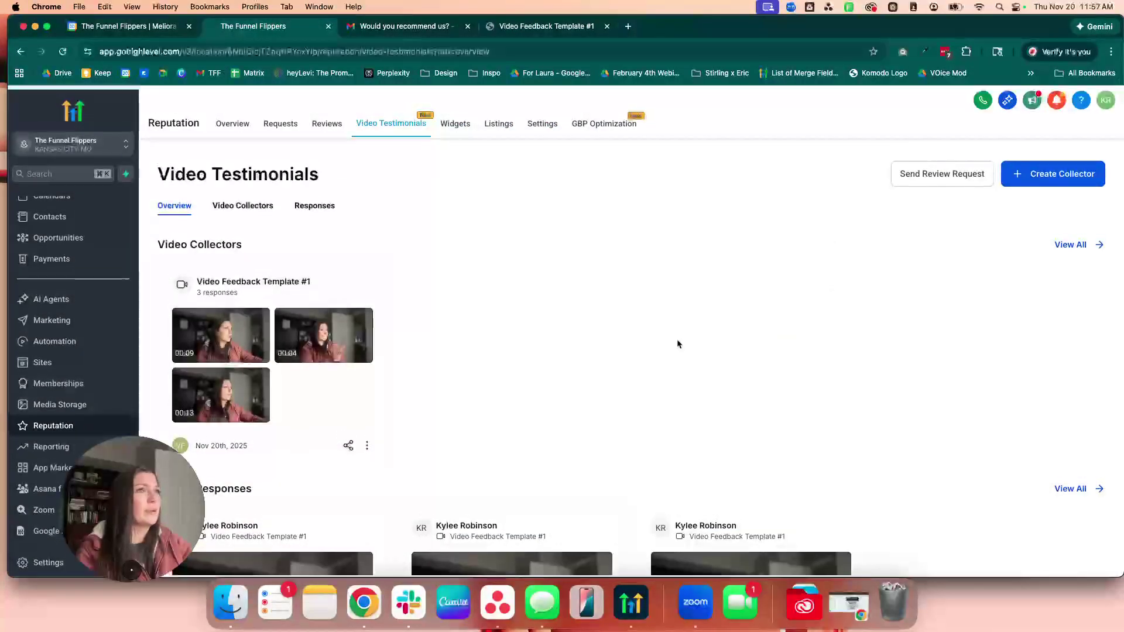
# Step: Check the share option of the Video Feedback Template #1 collector and close the review request form it opens
pyautogui.scroll(-3, 574, 329)
pyautogui.scroll(3, 578, 323)
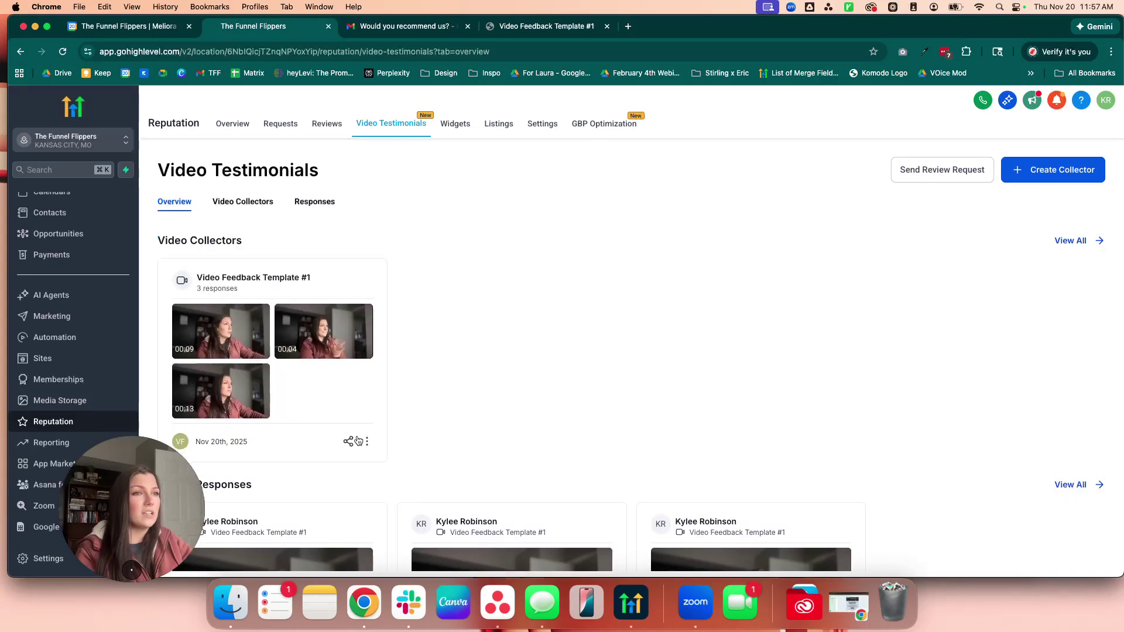
pyautogui.click(357, 441)
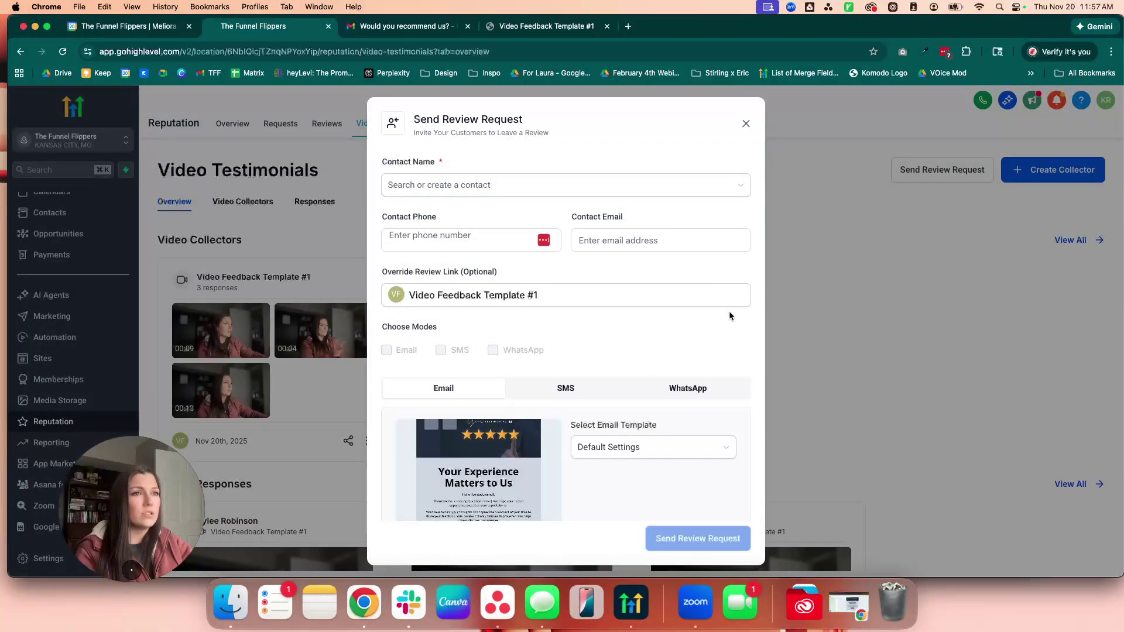
pyautogui.click(746, 124)
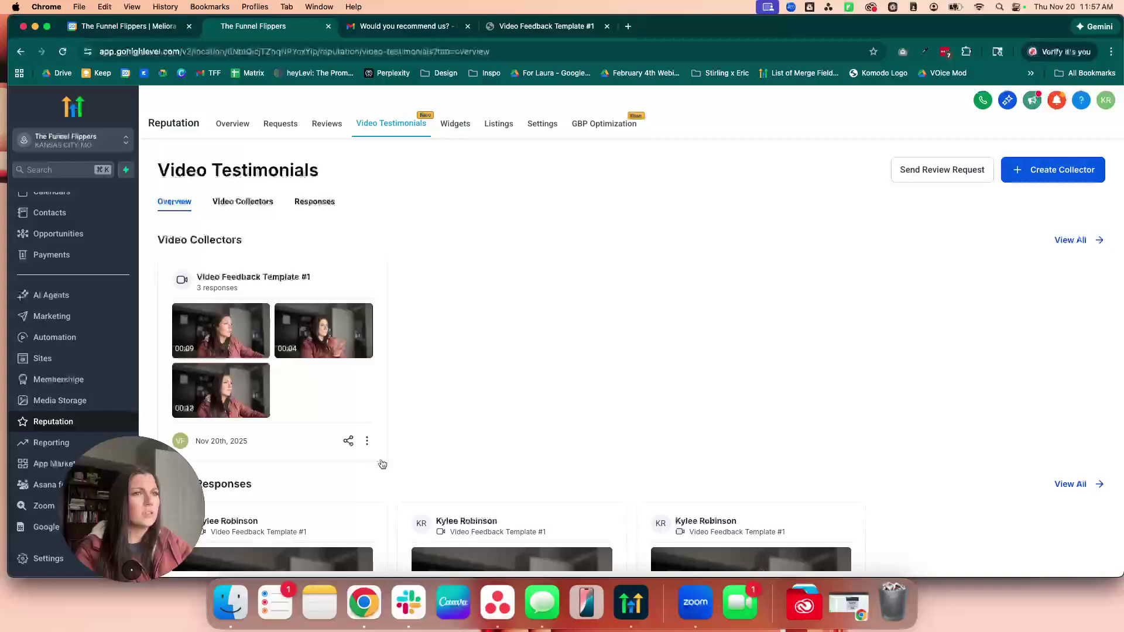
pyautogui.click(348, 443)
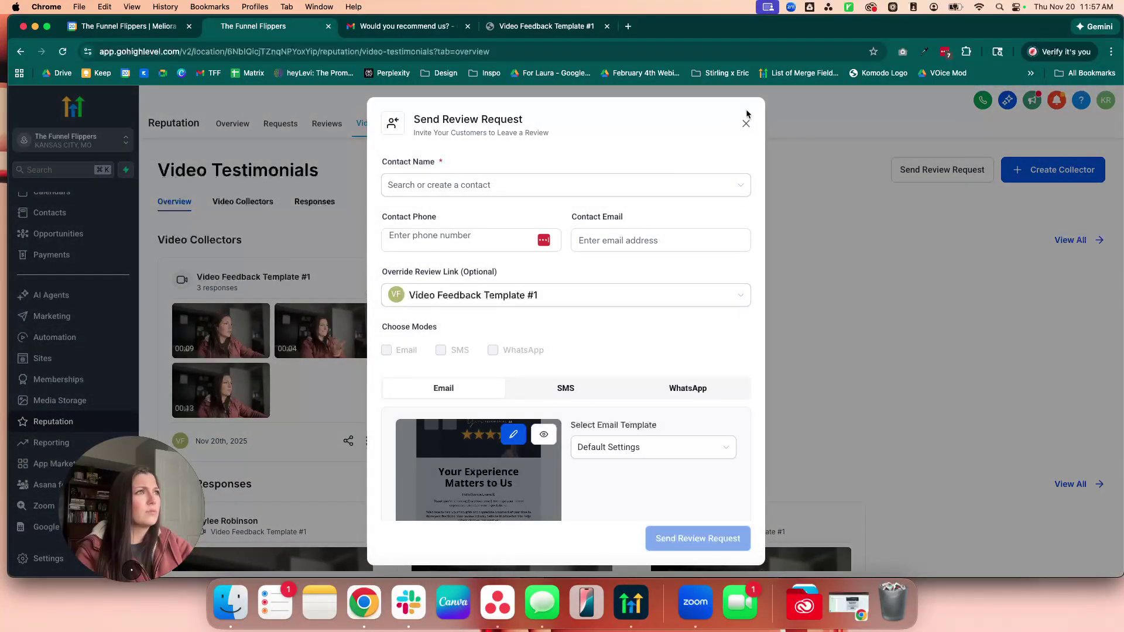
pyautogui.click(746, 122)
# Step: View the Video Feedback Template #1 collector's Welcome Page settings, return to the overview, and check the actions available for the collector
pyautogui.click(369, 443)
pyautogui.click(375, 446)
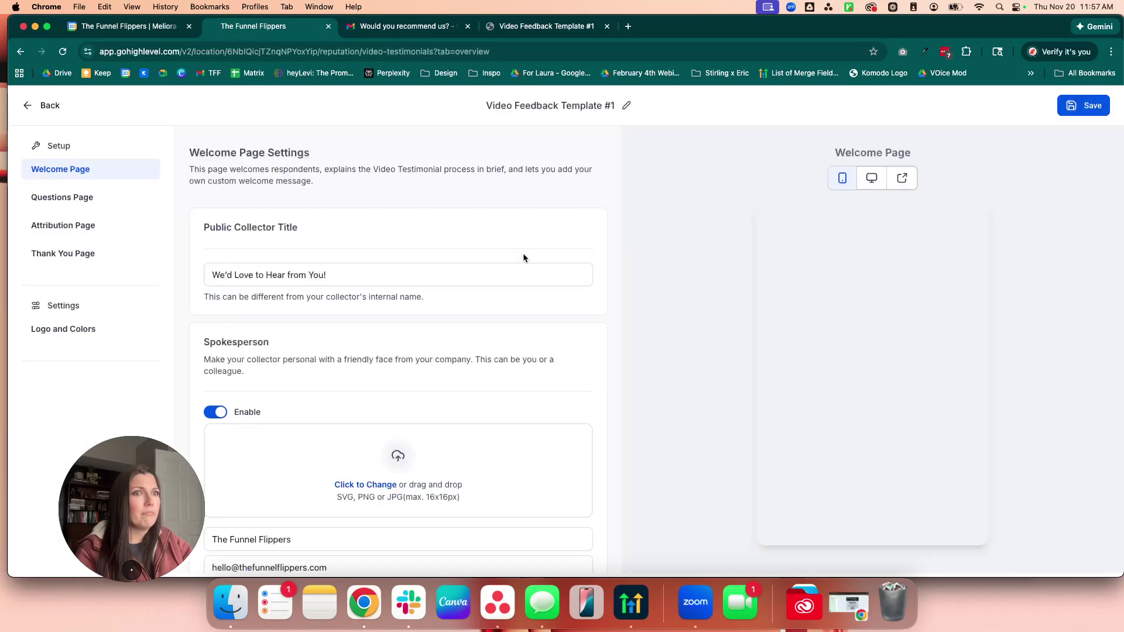
pyautogui.click(42, 107)
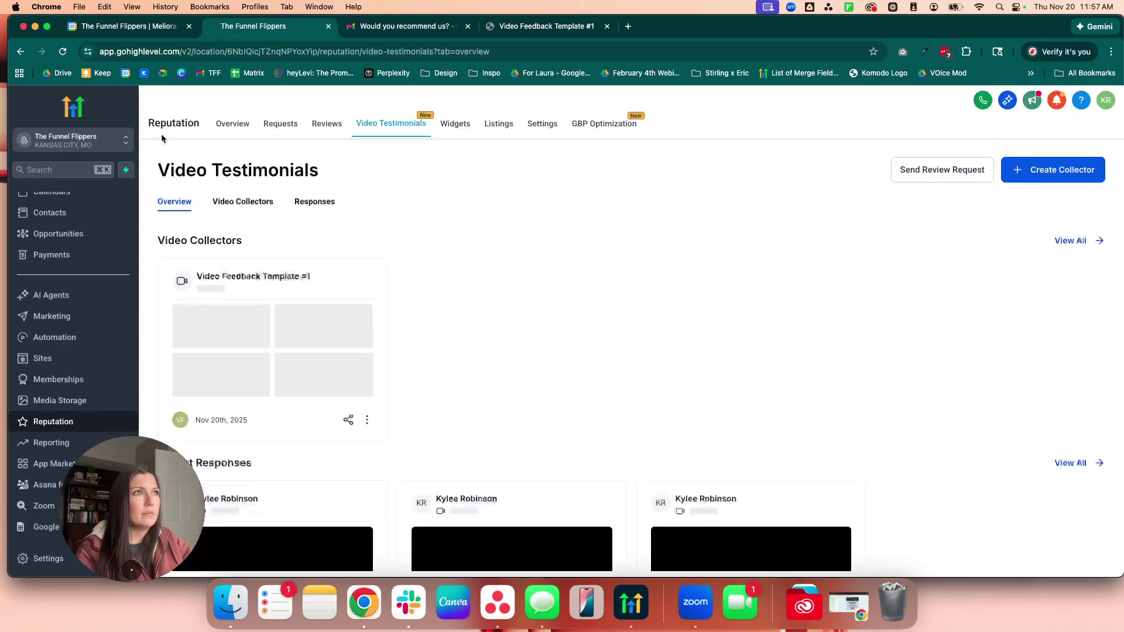
pyautogui.click(366, 433)
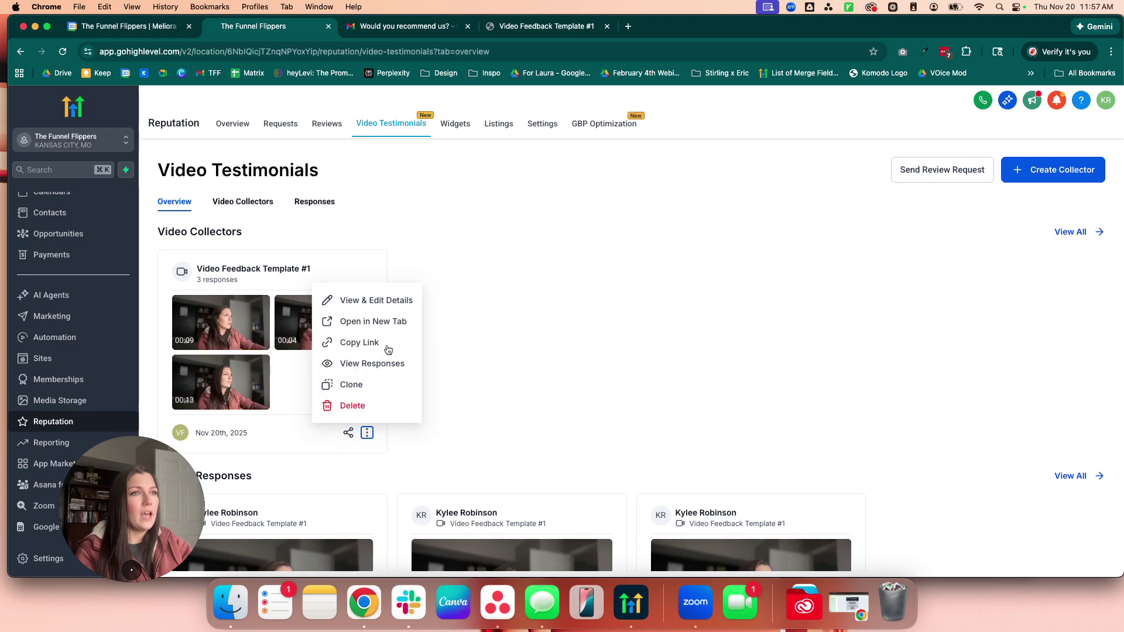
pyautogui.click(536, 406)
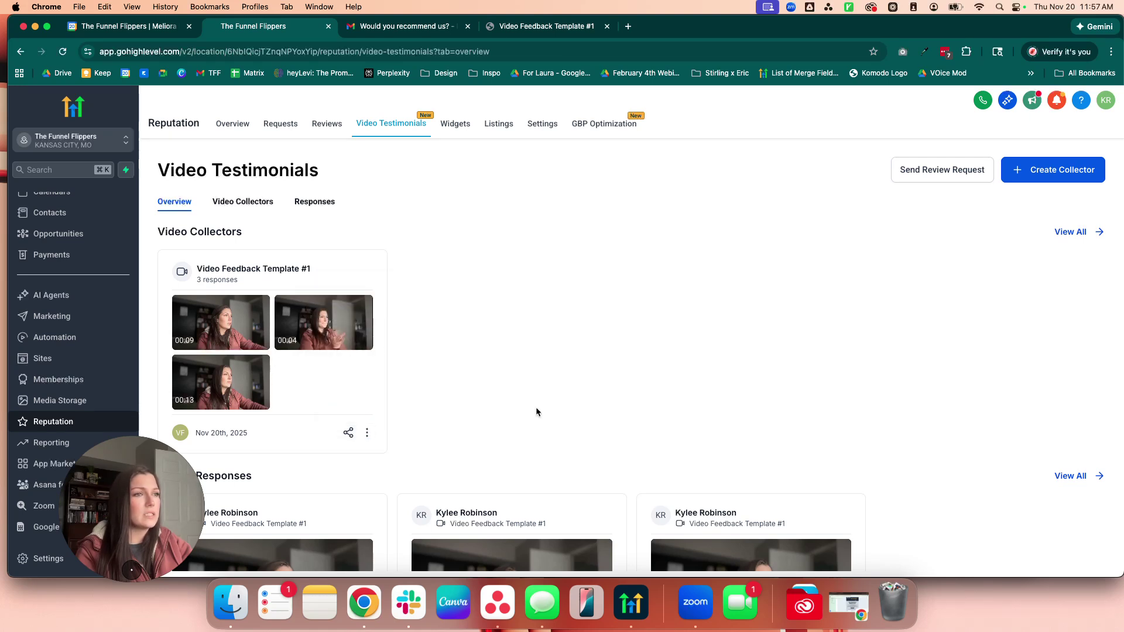
pyautogui.scroll(-3, 533, 409)
pyautogui.scroll(3, 516, 423)
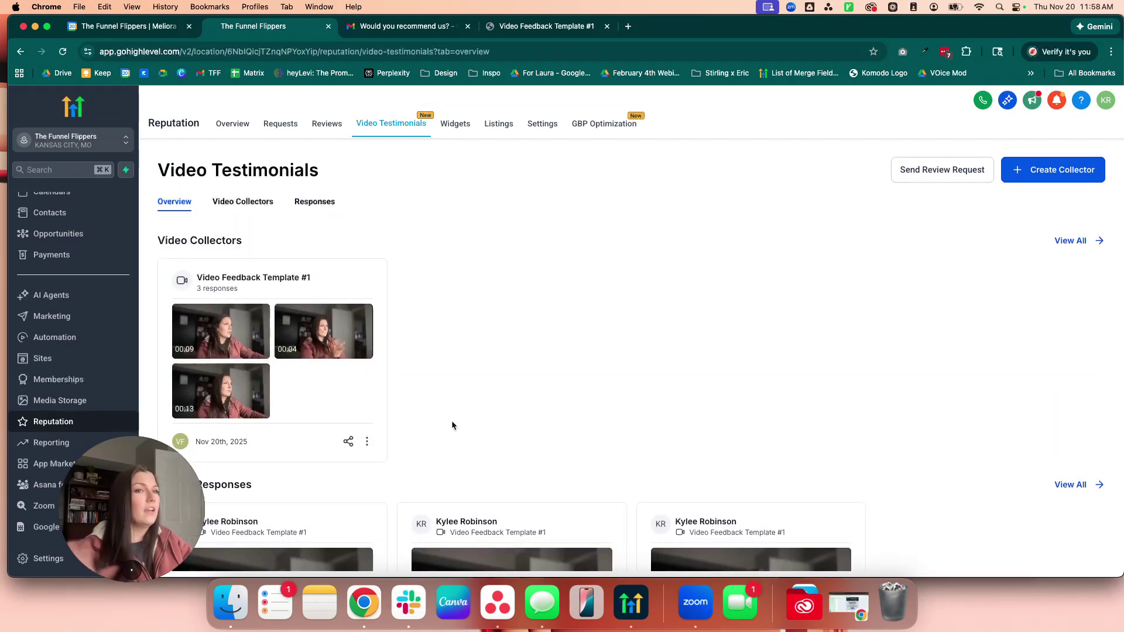